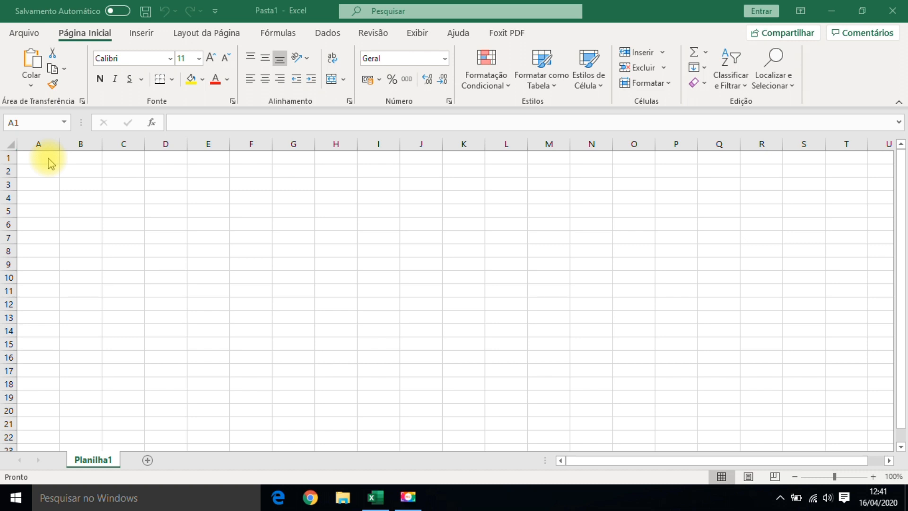
# - Enter the title "Planilha de Comissão Sobre Vendas" in cell A1 and the column header "Funcionário" in A2
pyautogui.click(47, 157)
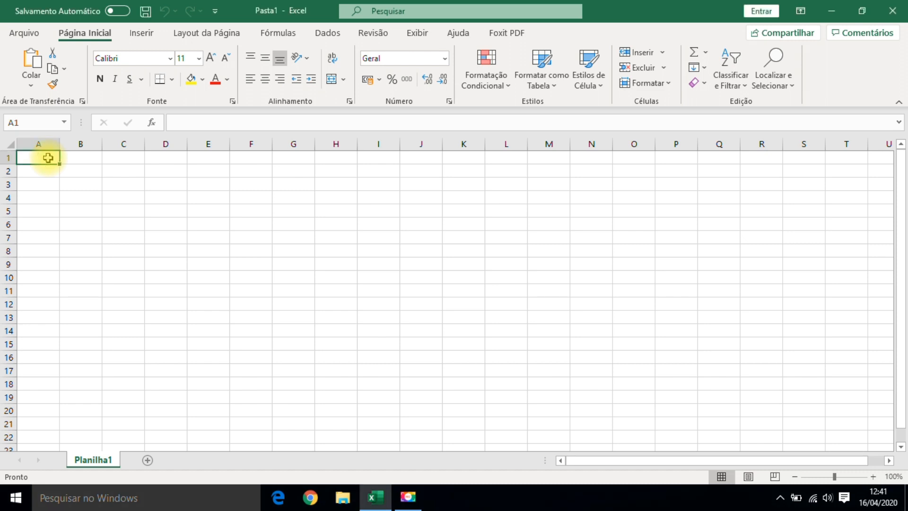
pyautogui.write('Planilha')
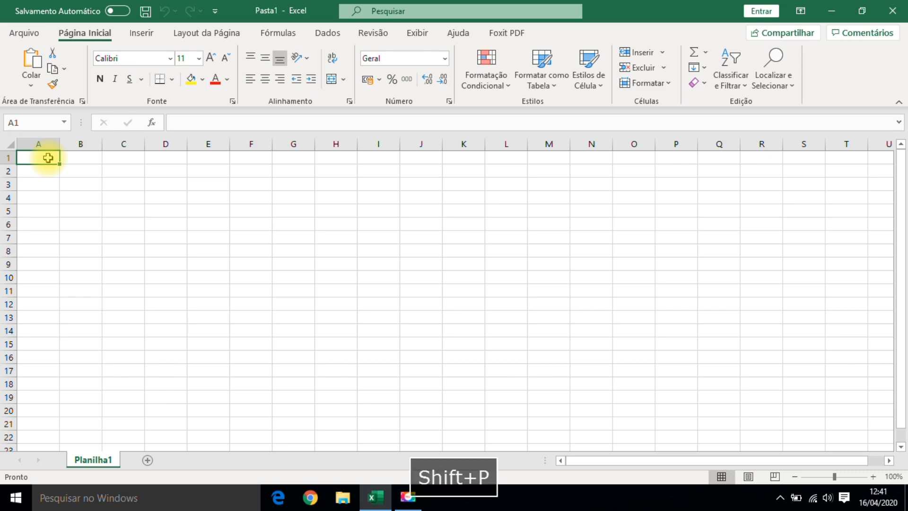
pyautogui.write(' de ')
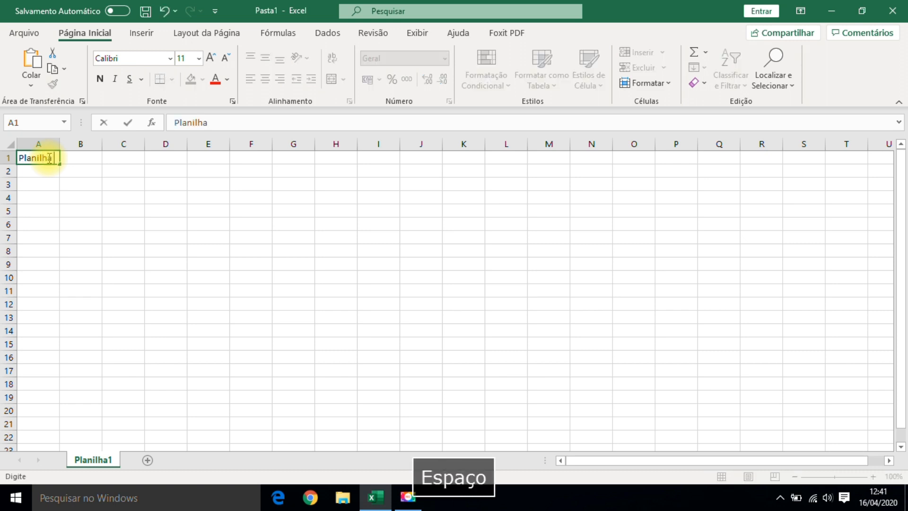
pyautogui.write('Co')
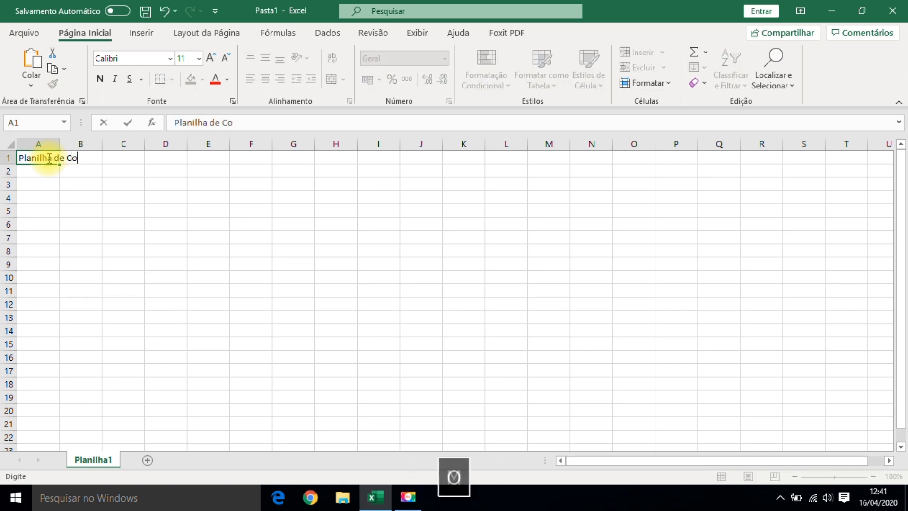
pyautogui.write('missão ')
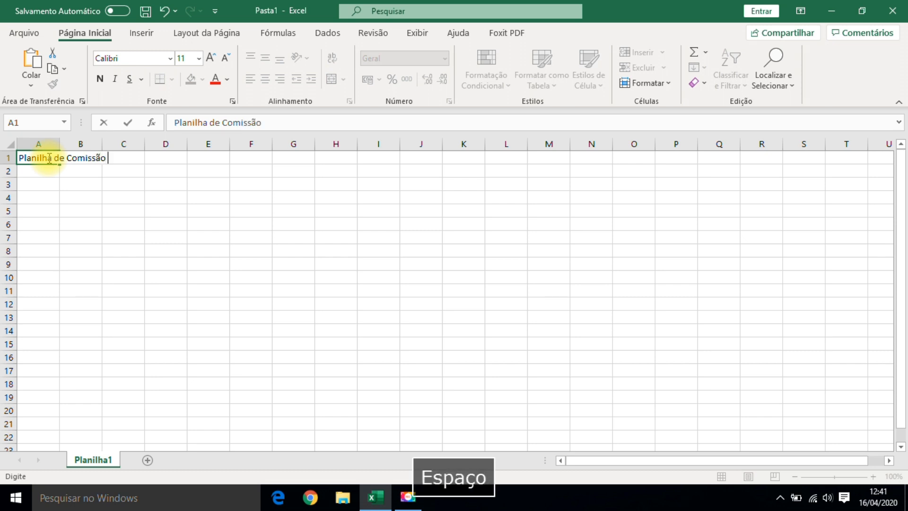
pyautogui.write('Sobre Vendas')
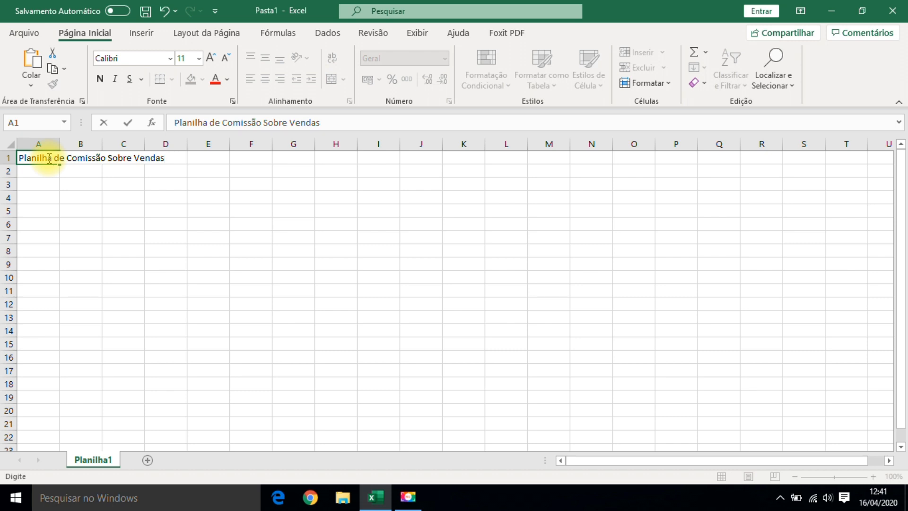
pyautogui.press('Return')
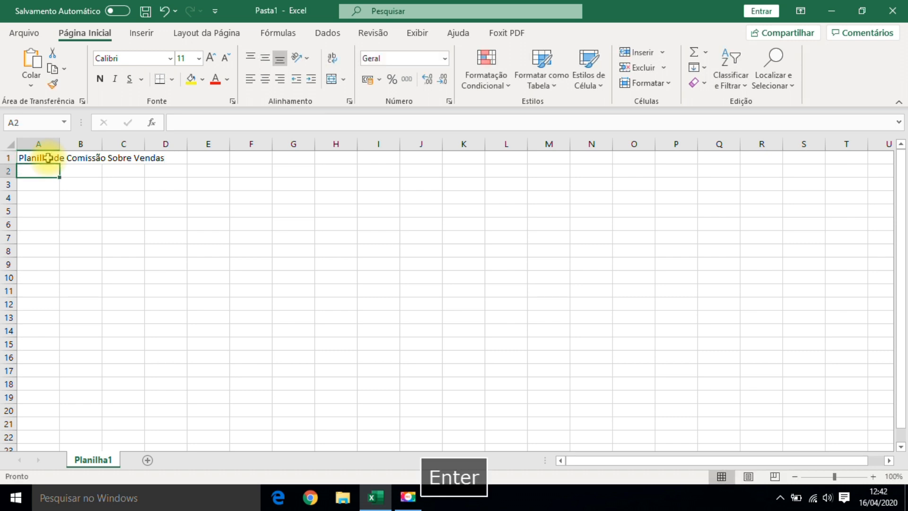
pyautogui.write('Funcionário')
pyautogui.press('Return')
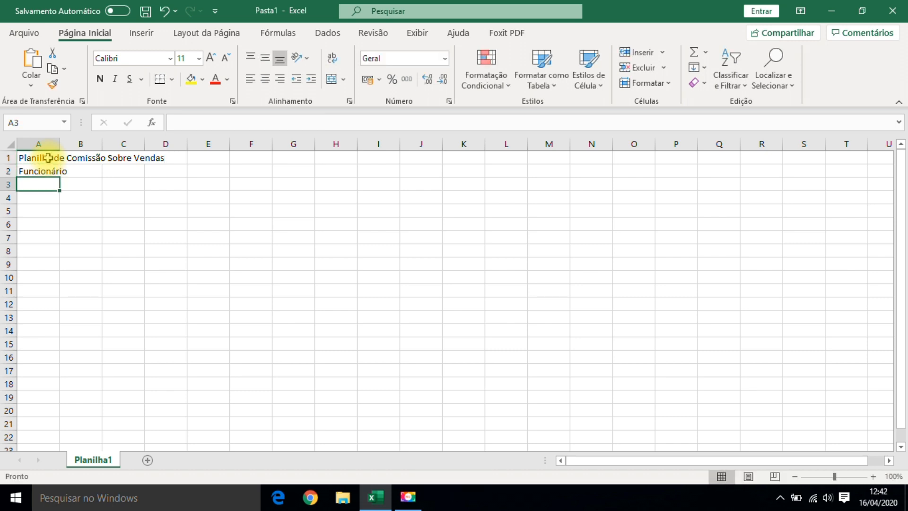
# - Fill cells A3 to A6 under the Funcionário header with the first names of four employees
pyautogui.write('Edair')
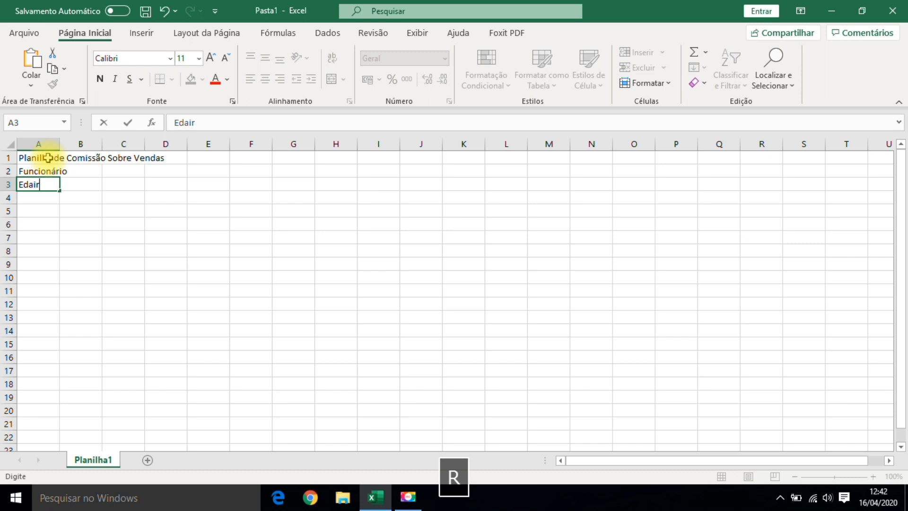
pyautogui.press('Return')
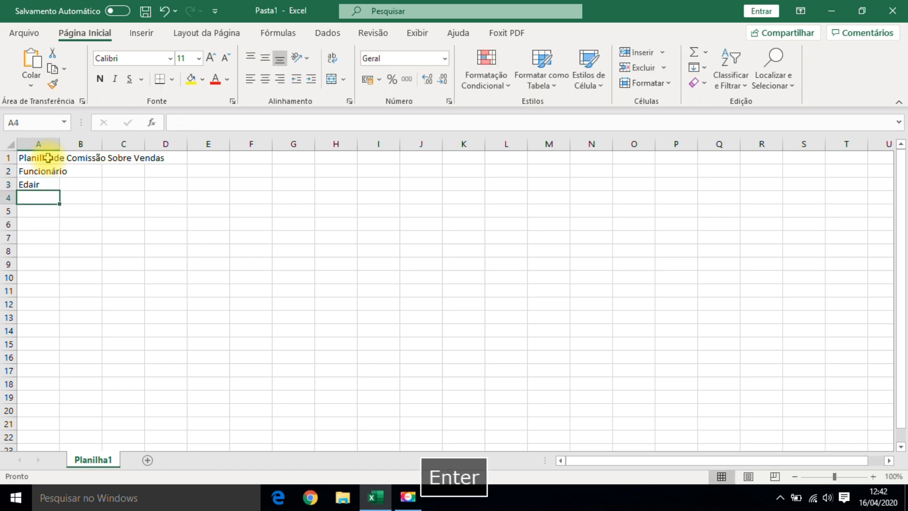
pyautogui.write('Marcia')
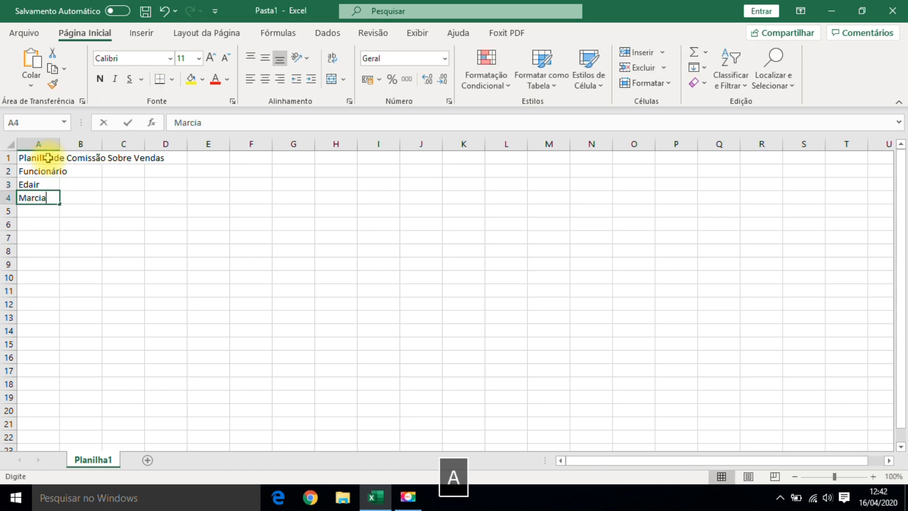
pyautogui.press('Return')
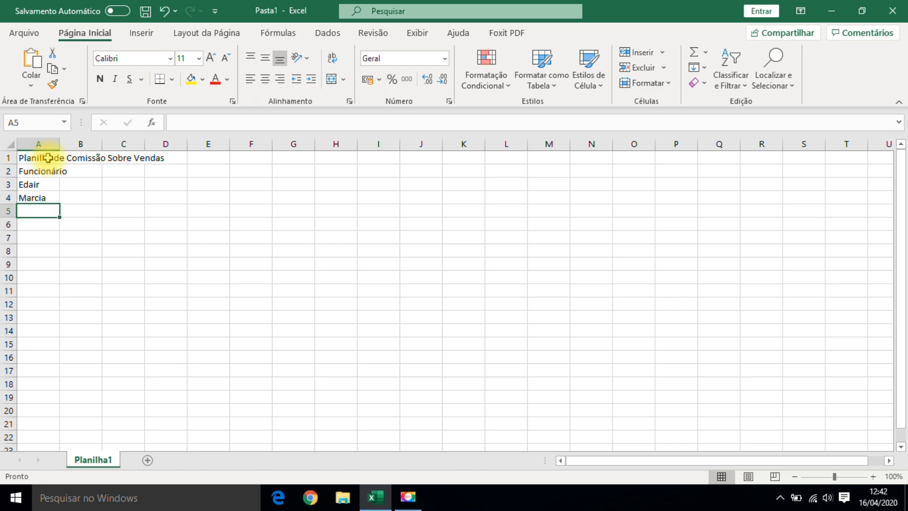
pyautogui.write('Clau')
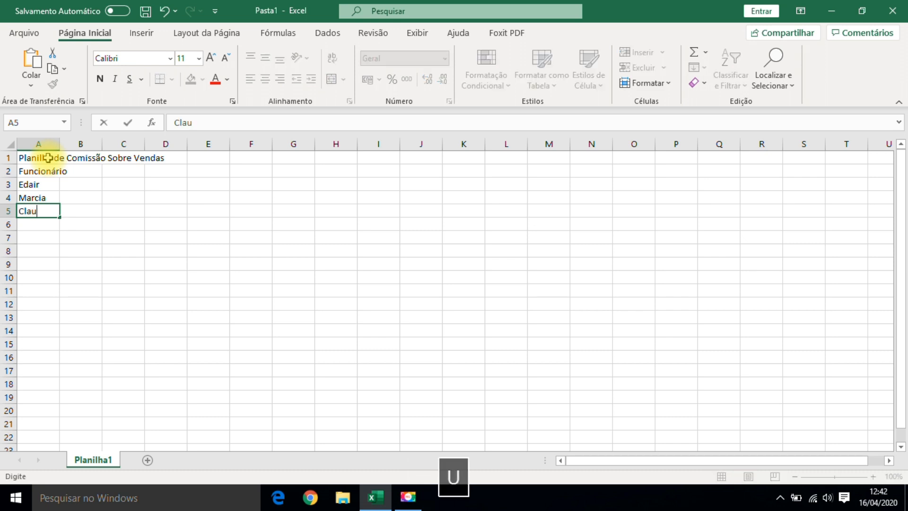
pyautogui.write('dio')
pyautogui.press('Return')
pyautogui.write('Enio')
pyautogui.press('Return')
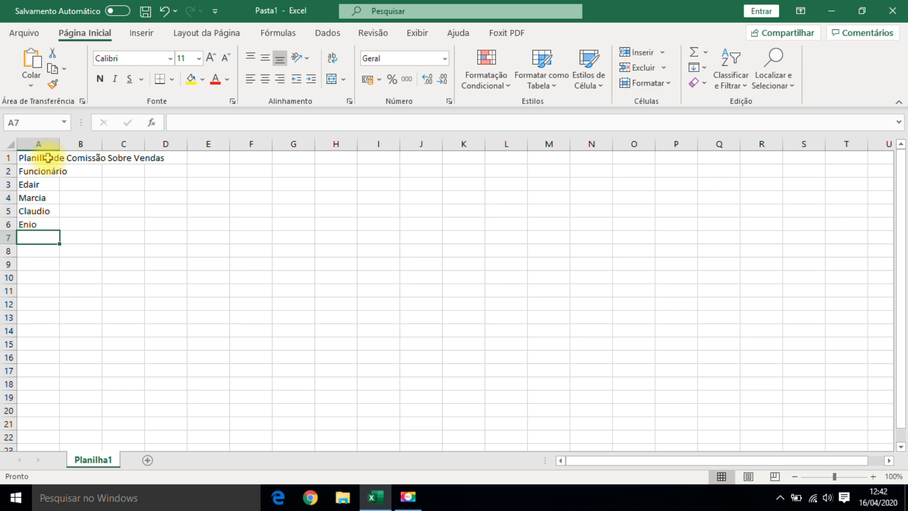
# - Complete the employee list with five more first names in A7 to A11, and autofit column A to its contents
pyautogui.write('Beatriz')
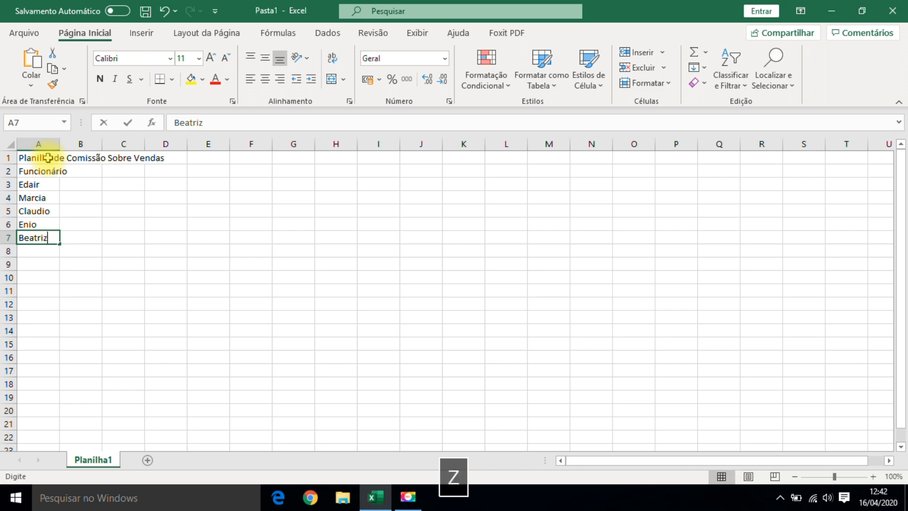
pyautogui.press('Return')
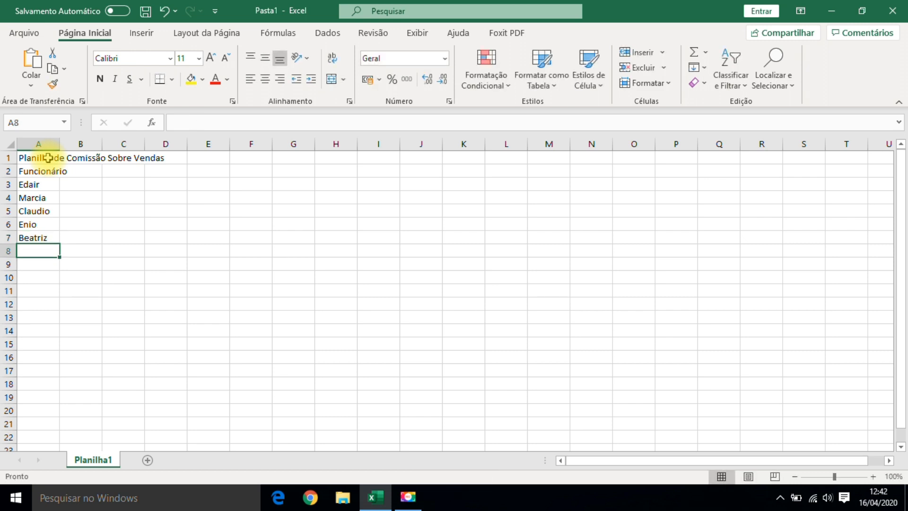
pyautogui.write('Rosana')
pyautogui.press('Return')
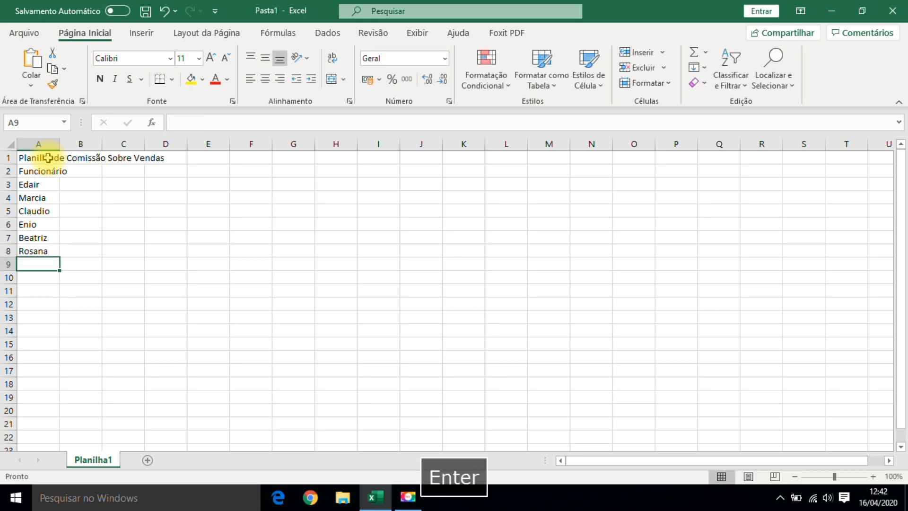
pyautogui.write('Dulce')
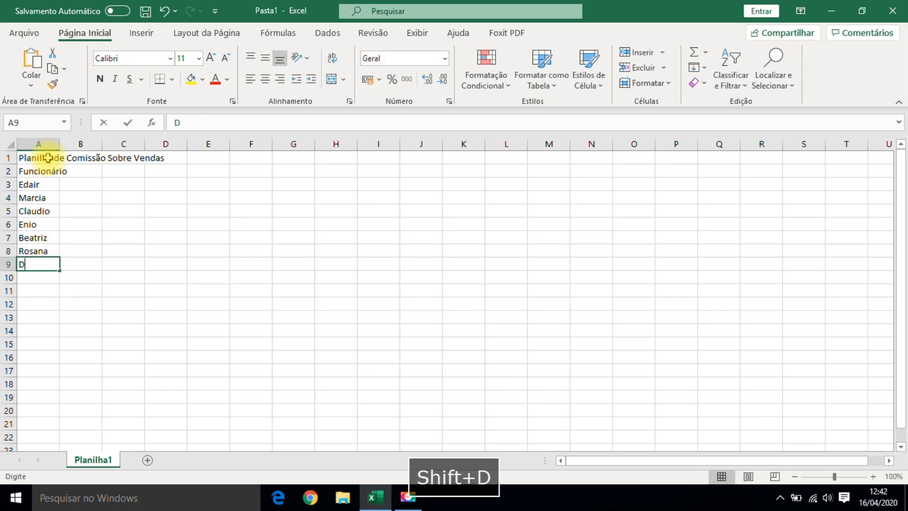
pyautogui.press('Return')
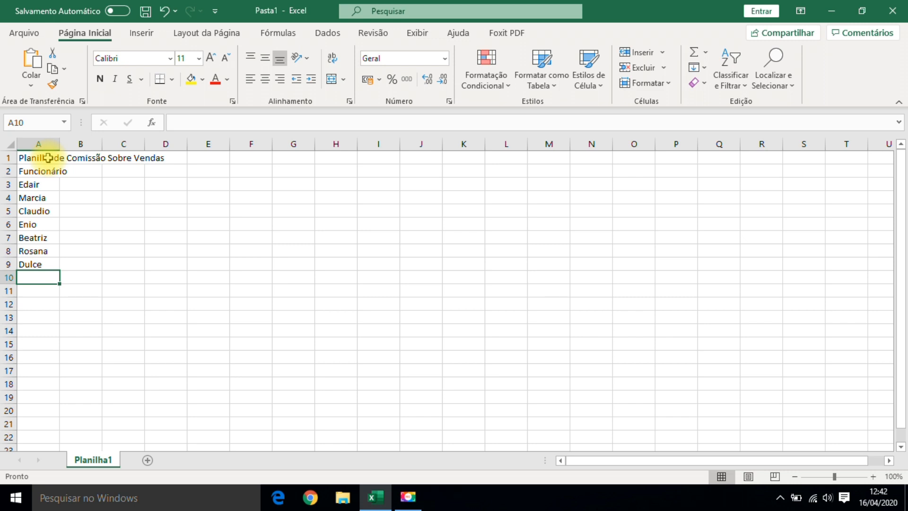
pyautogui.write('Gabriel')
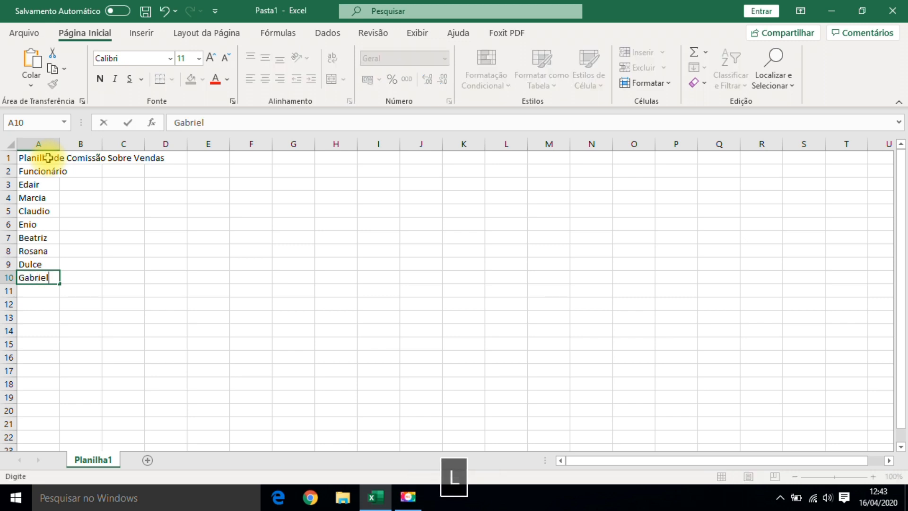
pyautogui.press('Return')
pyautogui.write('Fernando')
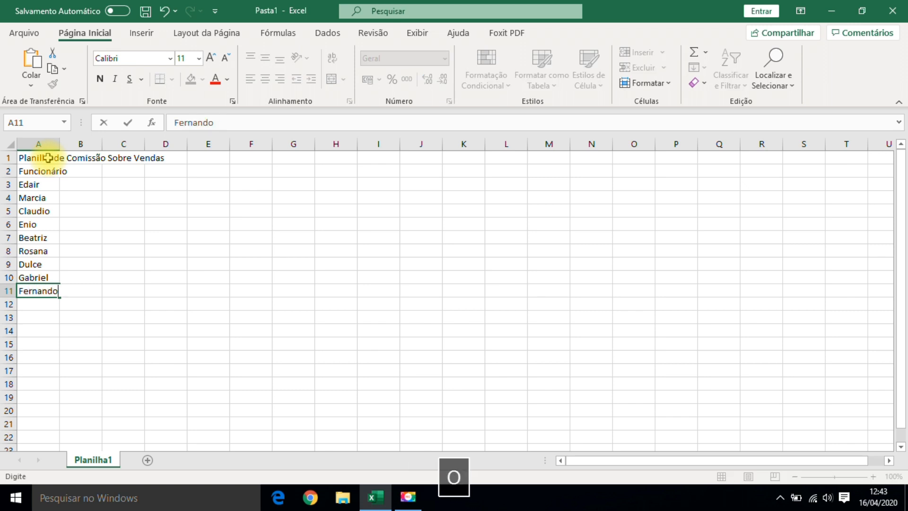
pyautogui.press('Return')
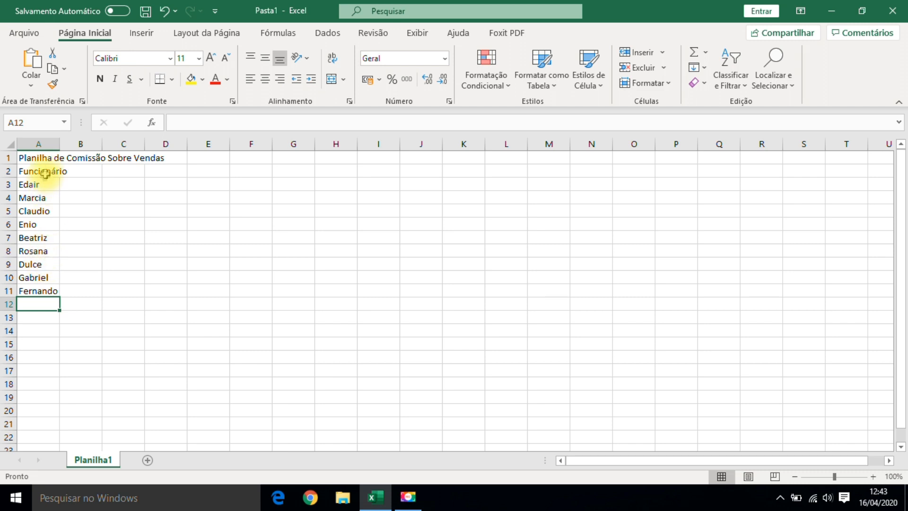
pyautogui.doubleClick(60, 144)
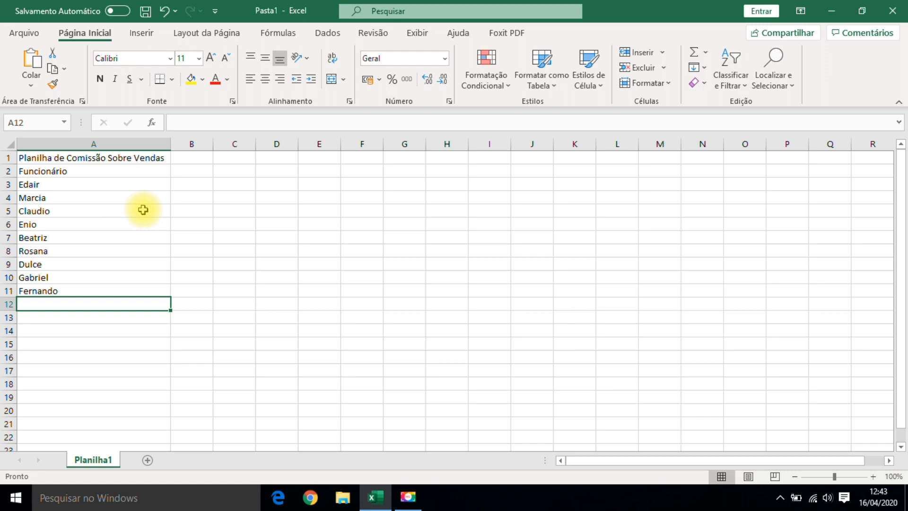
# - Enter the header "Salário Base" in cell B2 and widen column B to fit it
pyautogui.click(188, 169)
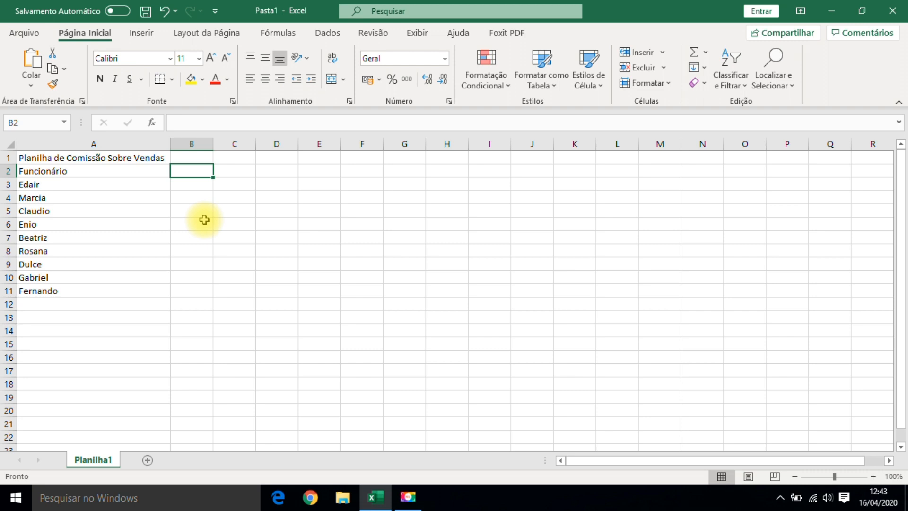
pyautogui.write('Salári')
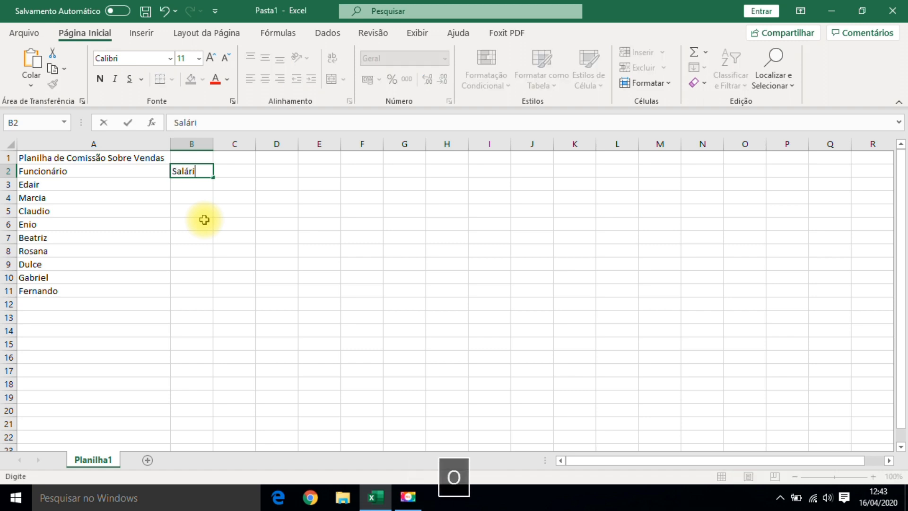
pyautogui.write('o Base')
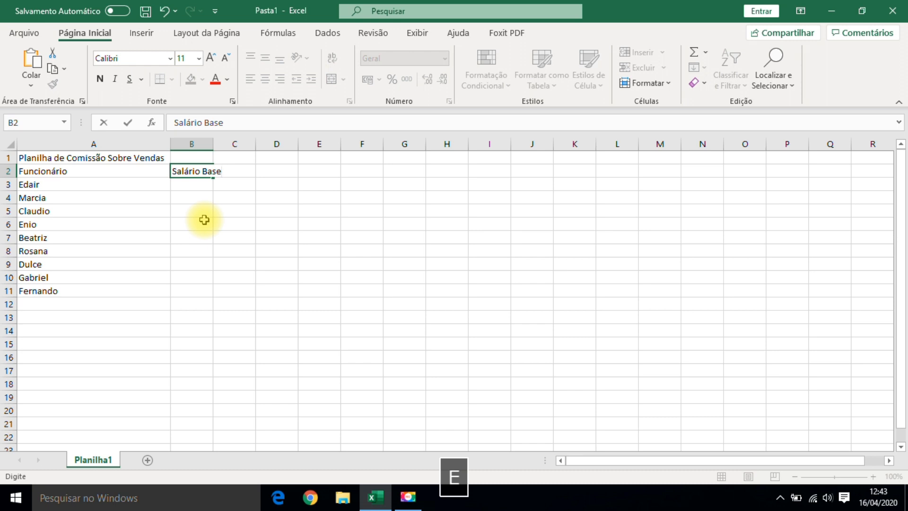
pyautogui.press('Return')
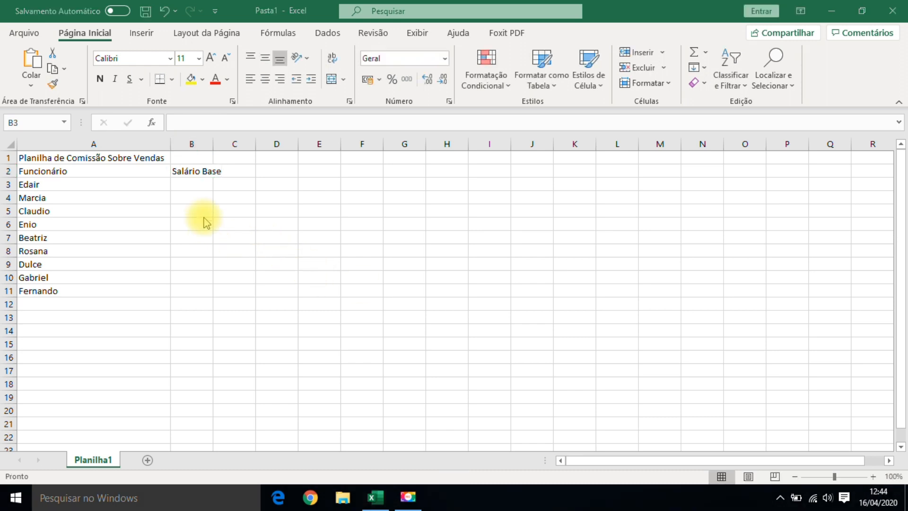
pyautogui.click(197, 174)
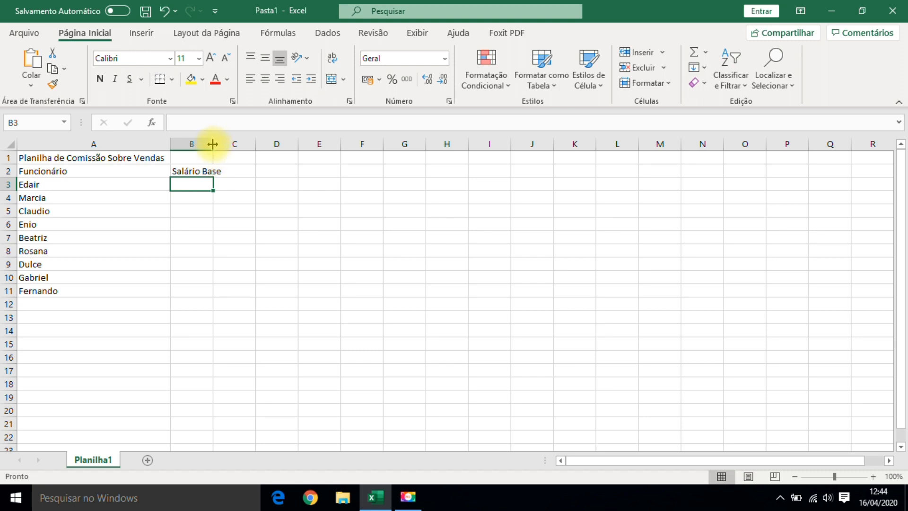
pyautogui.moveTo(213, 144); pyautogui.dragTo(224, 143)
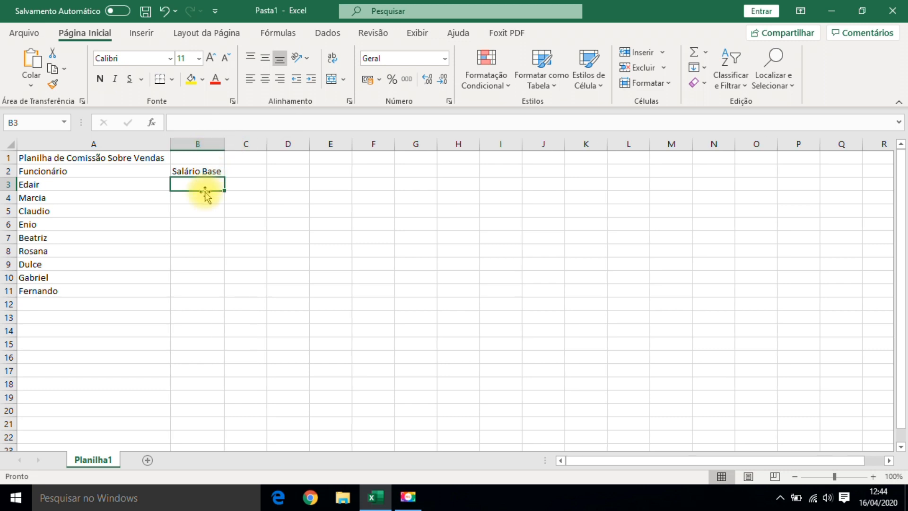
# - Enter the base salaries 15000, 12000, 11000 and 13000 in cells B3 to B6
pyautogui.write('15000')
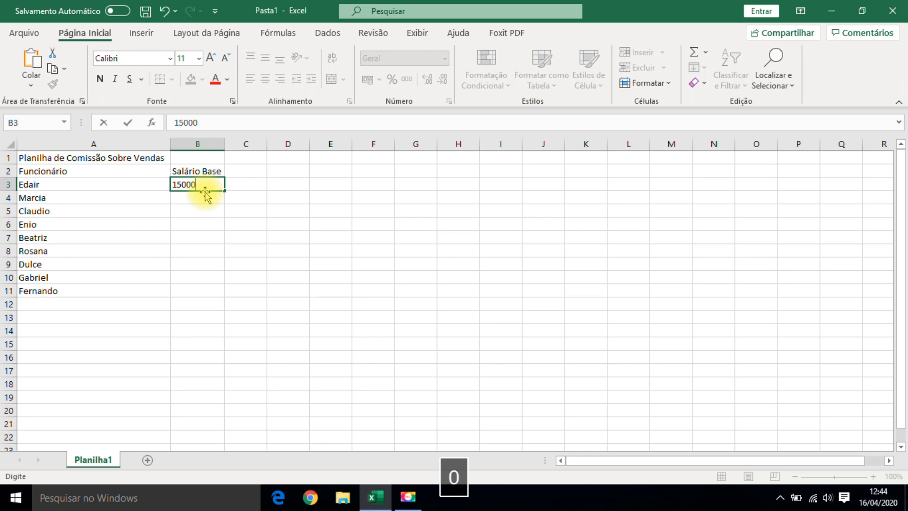
pyautogui.press('Return')
pyautogui.write('1')
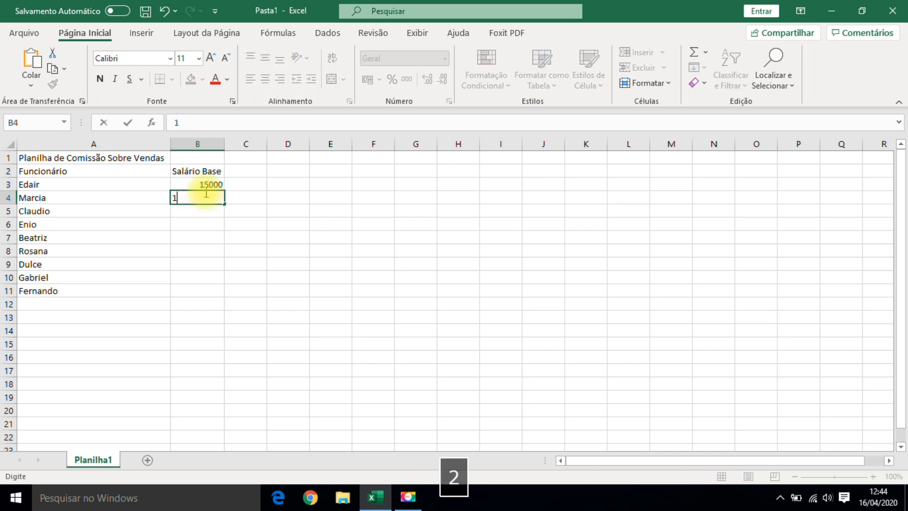
pyautogui.write('2000')
pyautogui.press('Return')
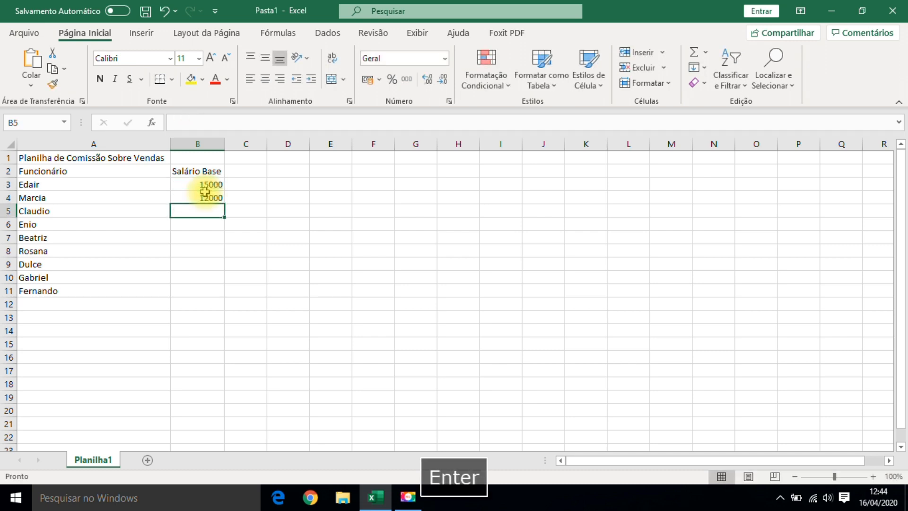
pyautogui.write('11000')
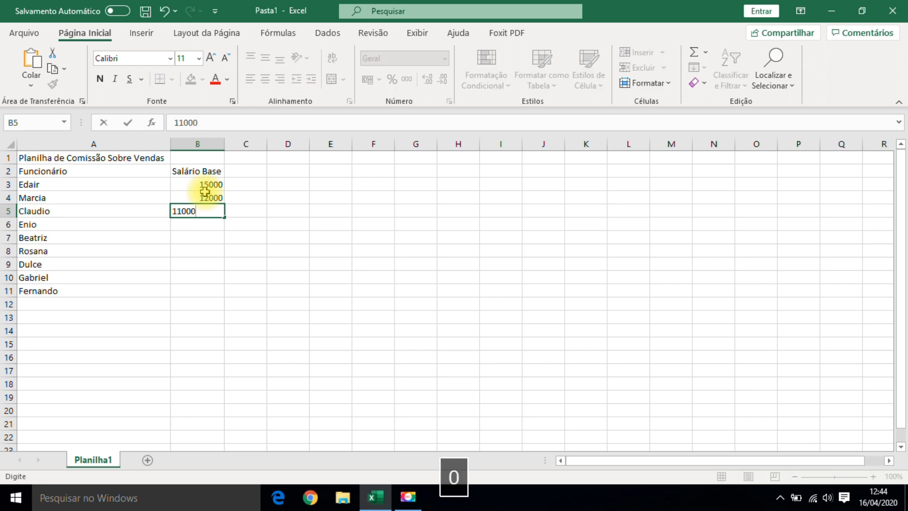
pyautogui.press('Return')
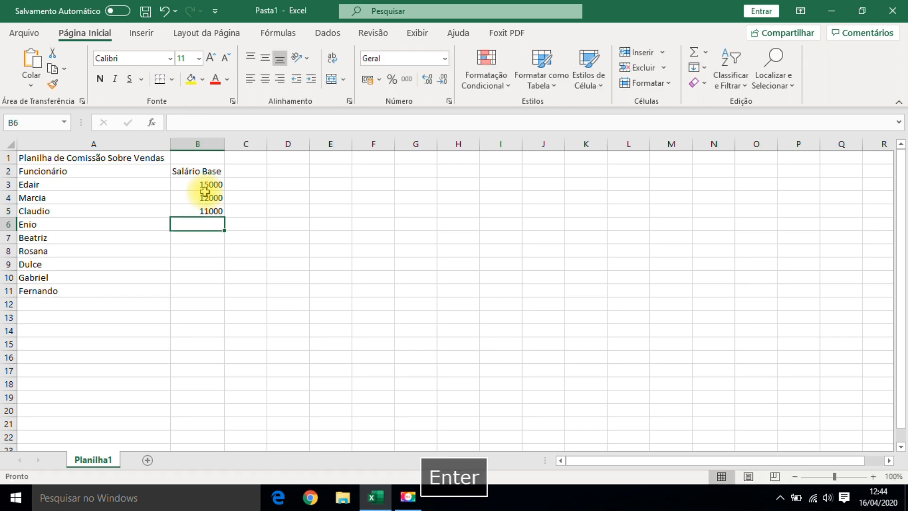
pyautogui.write('13000')
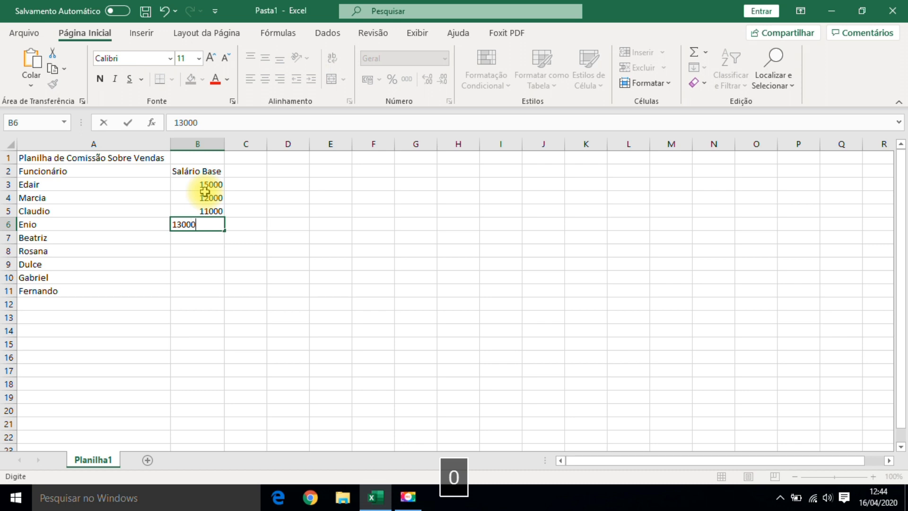
pyautogui.press('Return')
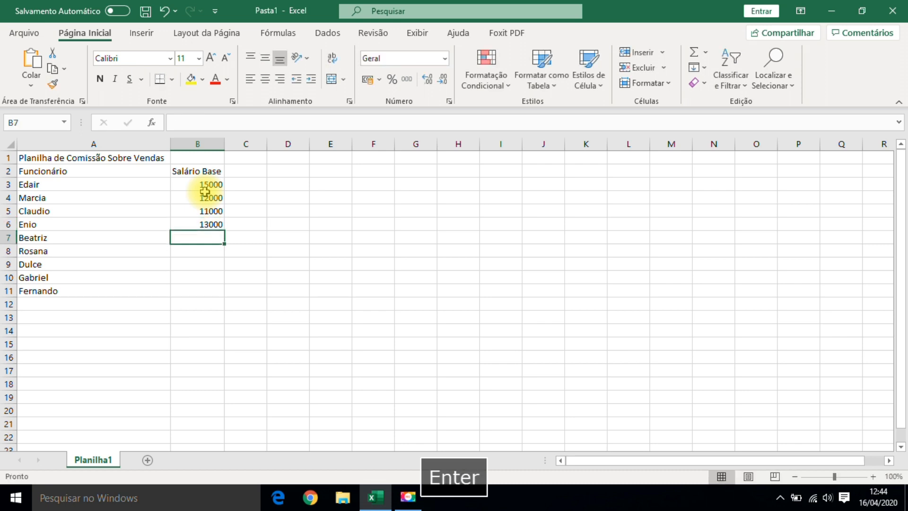
# - Complete the Salário Base column with 14000, 15000, 19000, 17000 and 16000 in cells B7 to B11
pyautogui.write('14000')
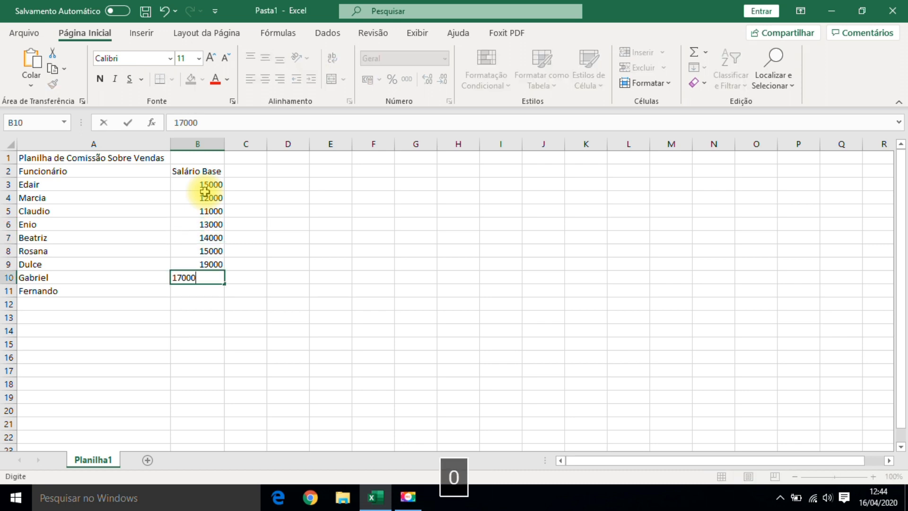
pyautogui.press('Return')
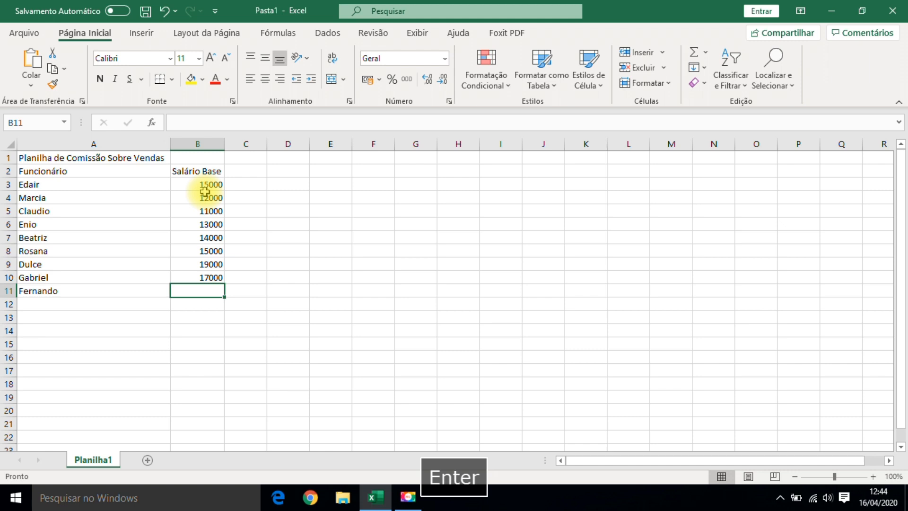
pyautogui.write('16000')
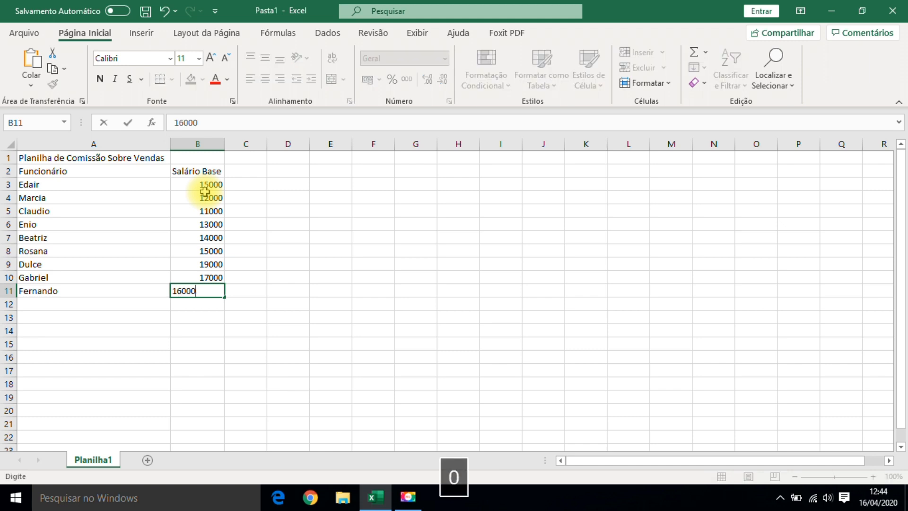
pyautogui.press('Return')
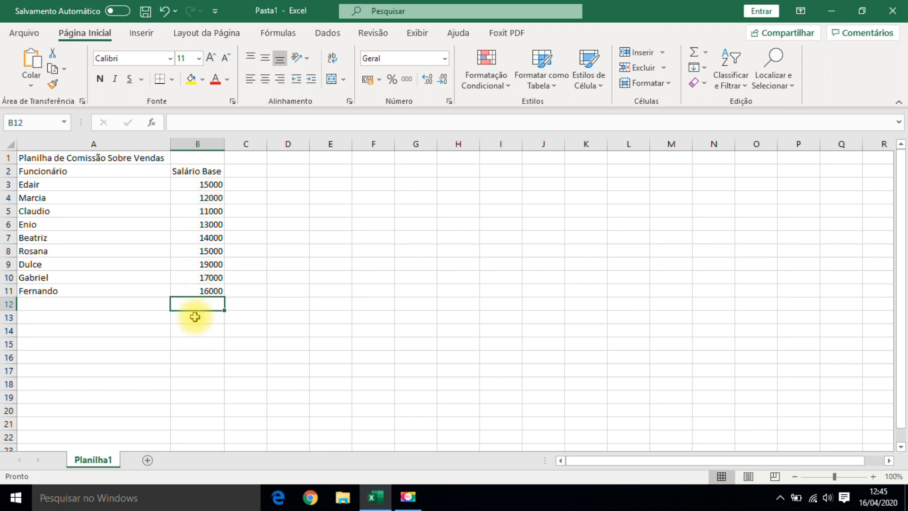
# - Enter the header "Comissão" in cell C2 and widen column C slightly beyond it
pyautogui.click(244, 171)
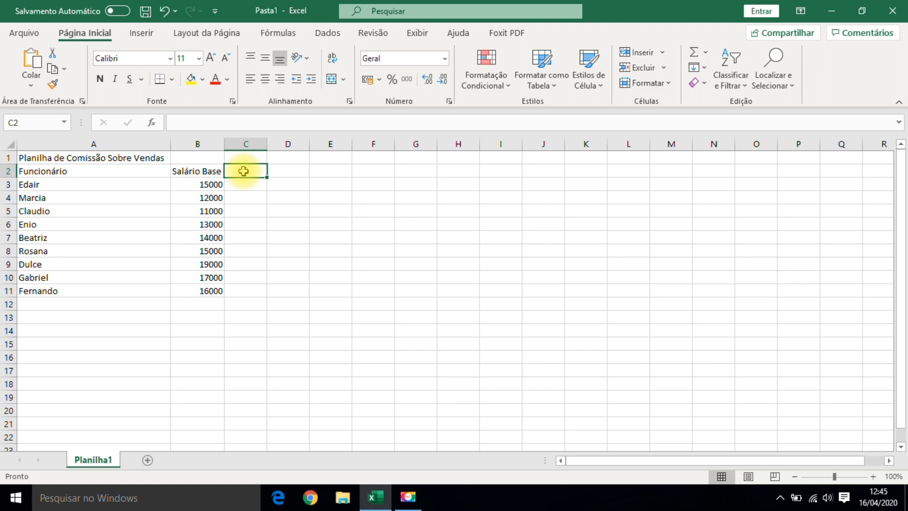
pyautogui.write('Comissão')
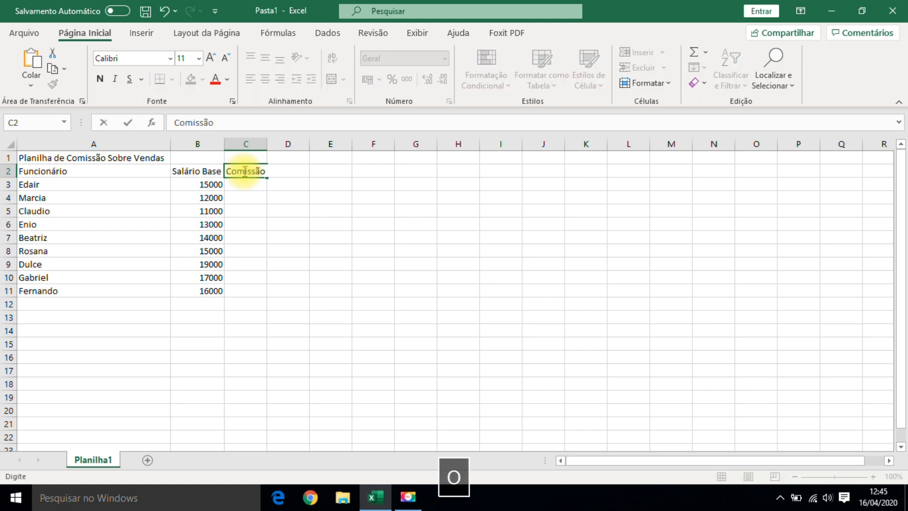
pyautogui.press('Return')
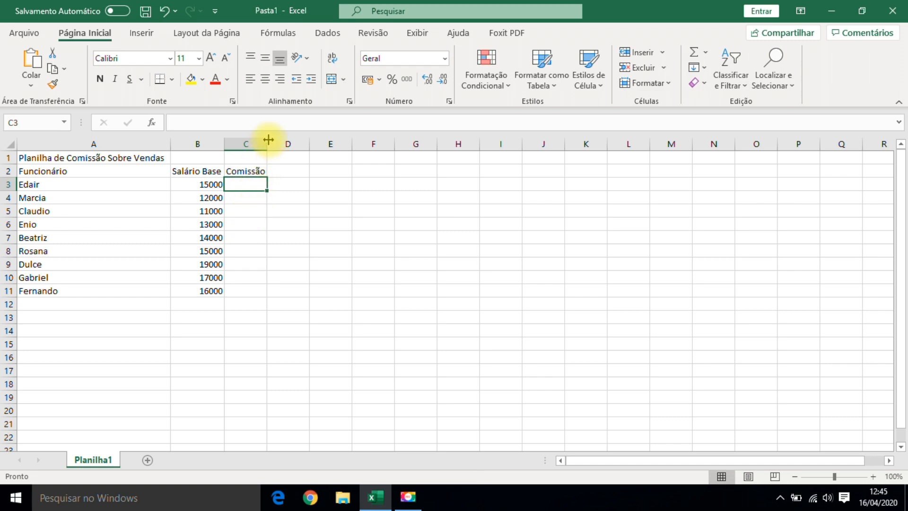
pyautogui.moveTo(266, 144); pyautogui.dragTo(280, 146)
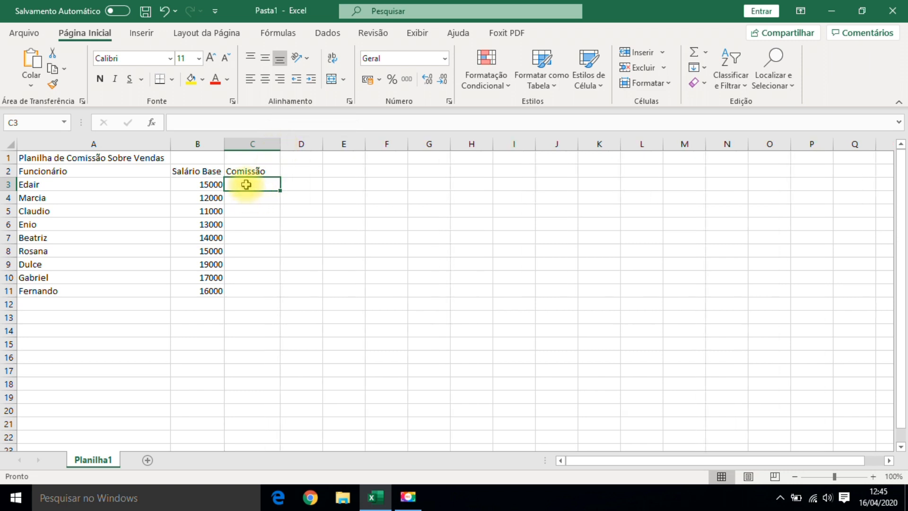
# - Enter a commission rate of 10% in cell C3 for the first employee
pyautogui.write('1')
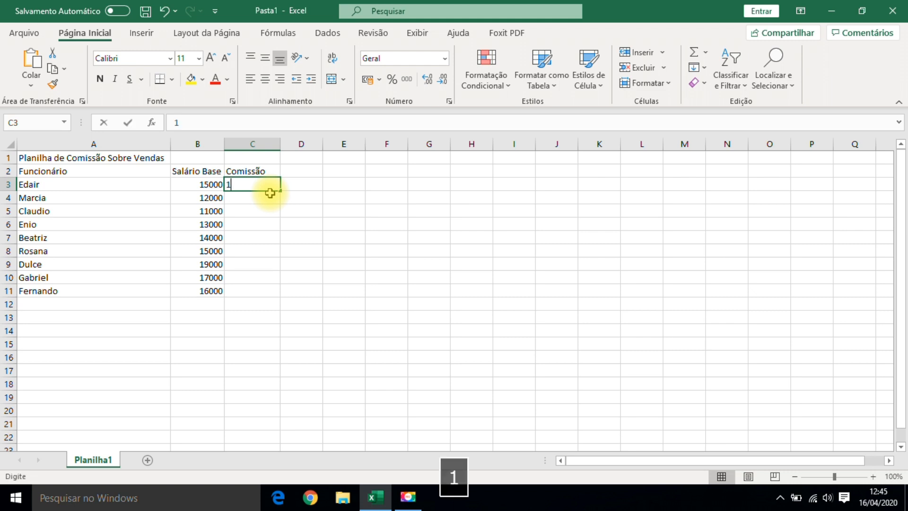
pyautogui.write('0%')
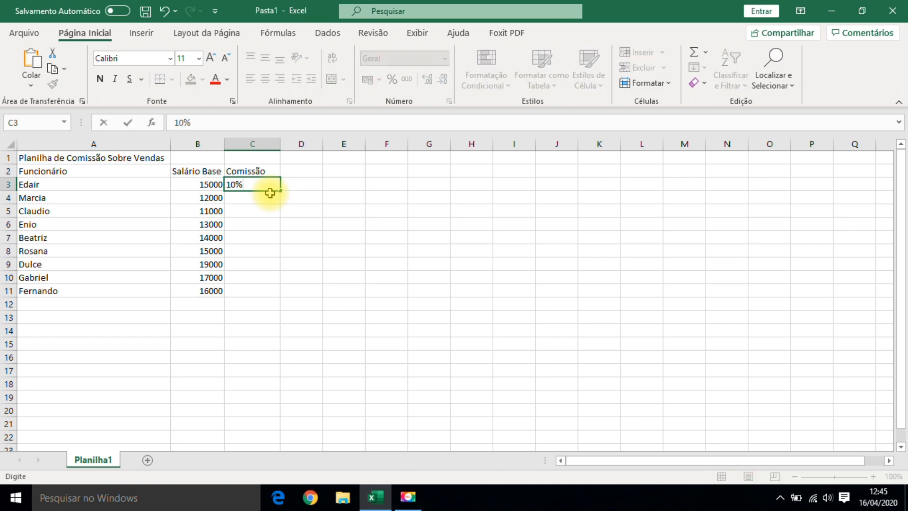
pyautogui.press('Return')
pyautogui.click(270, 185)
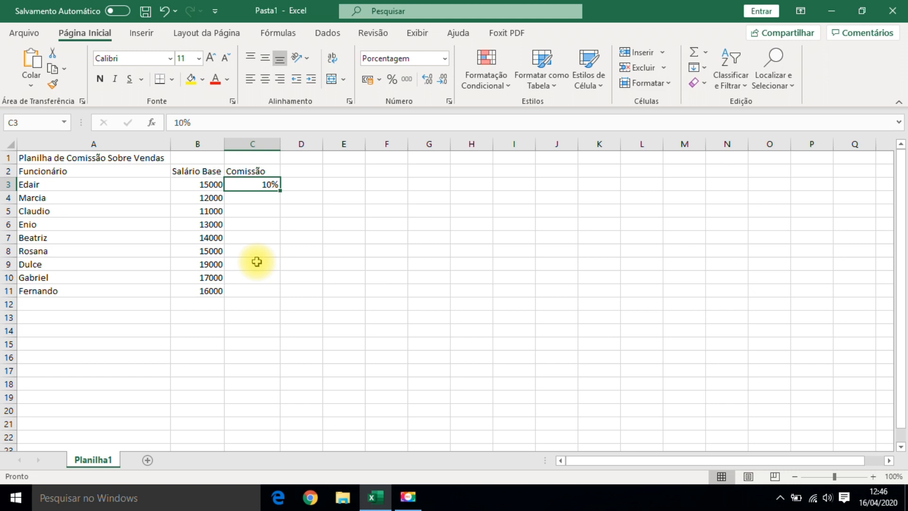
pyautogui.click(256, 224)
# - Clear the commission rate in cell C3 and enter 45 there without a percent sign
pyautogui.click(259, 184)
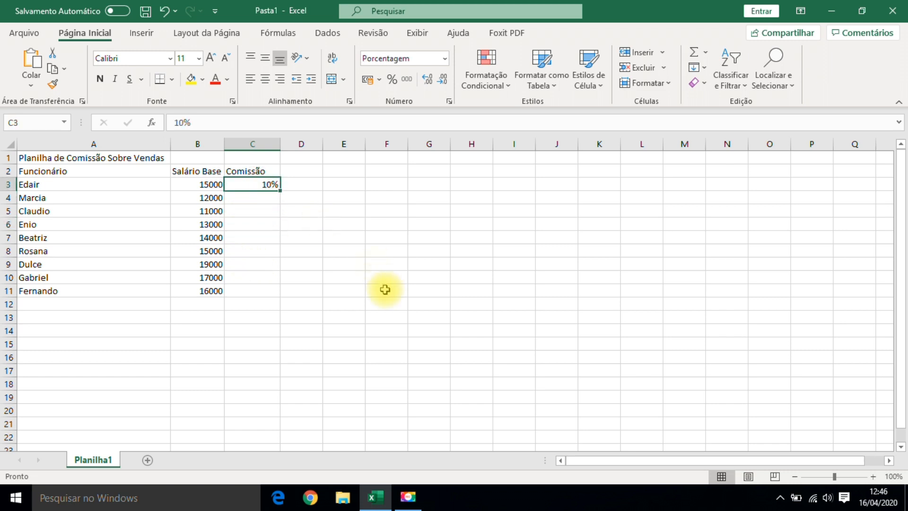
pyautogui.press('Delete')
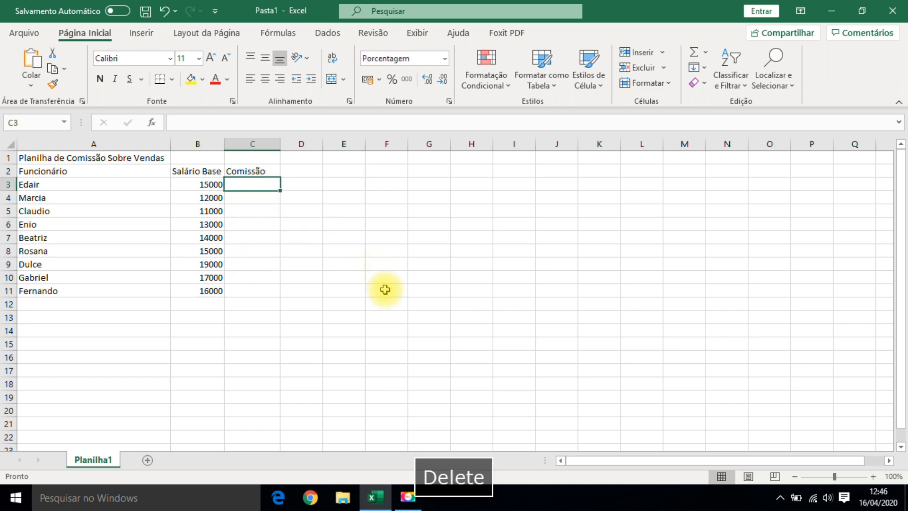
pyautogui.write('%')
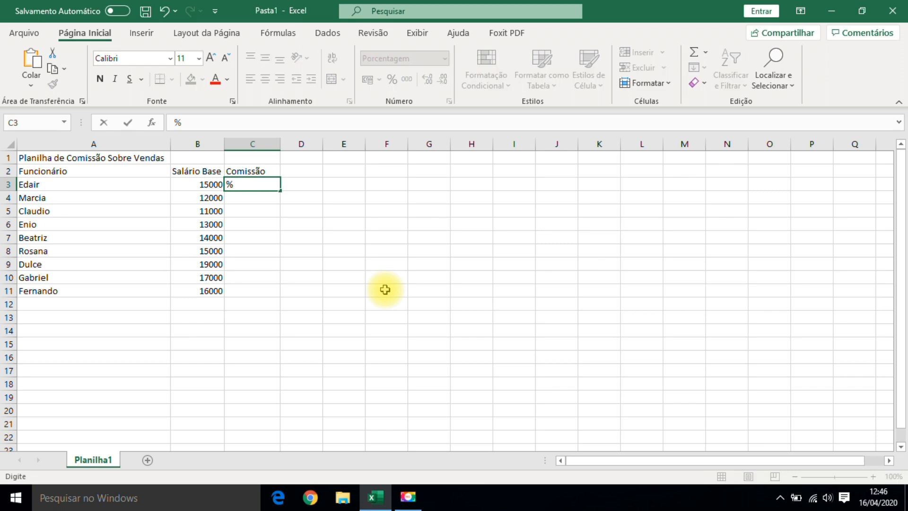
pyautogui.press('Delete')
pyautogui.write('45')
pyautogui.press('Return')
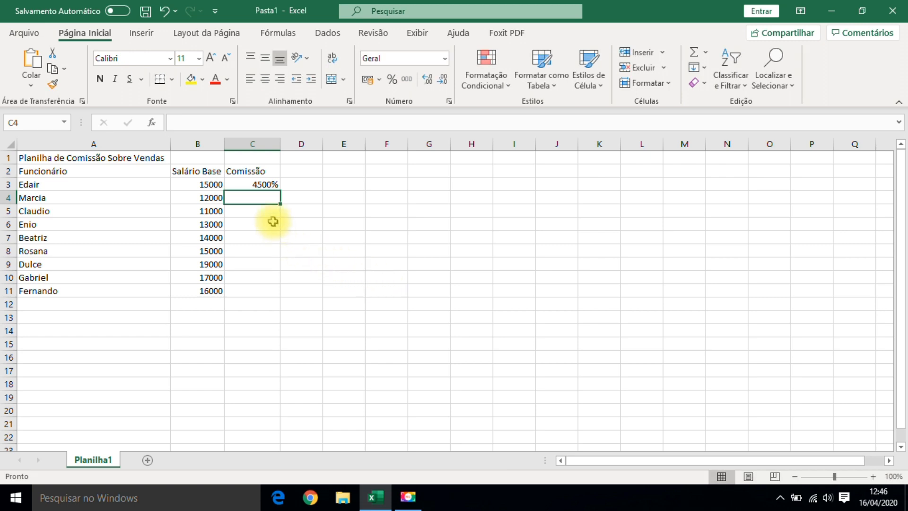
# - Change the number format of commission cell C3 from percentage to Geral
pyautogui.click(255, 186)
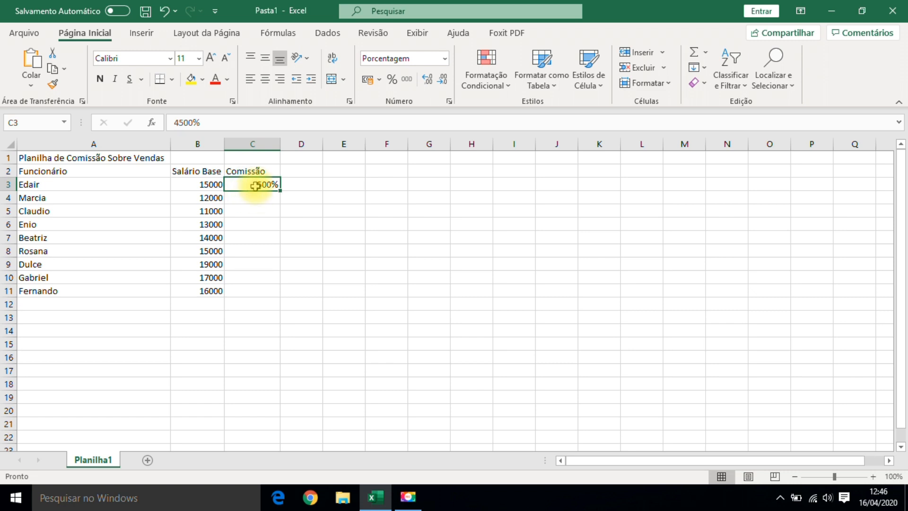
pyautogui.click(289, 210)
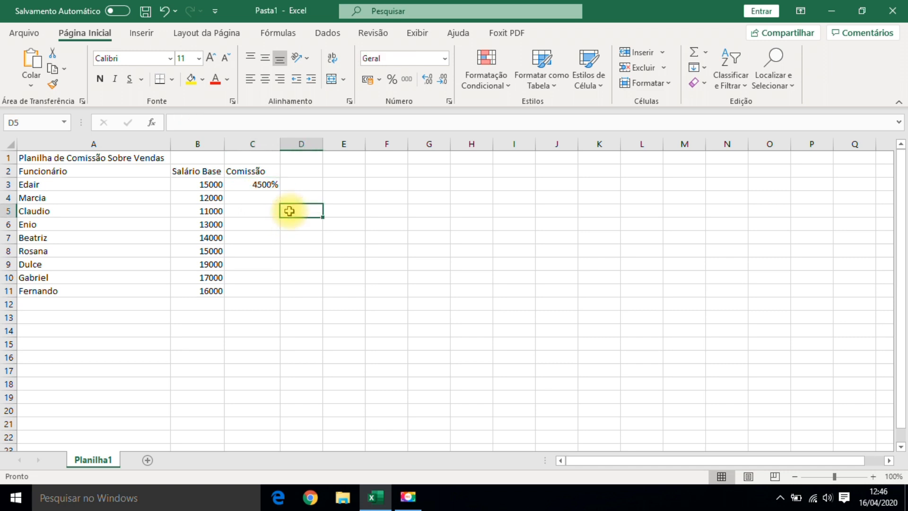
pyautogui.click(266, 183)
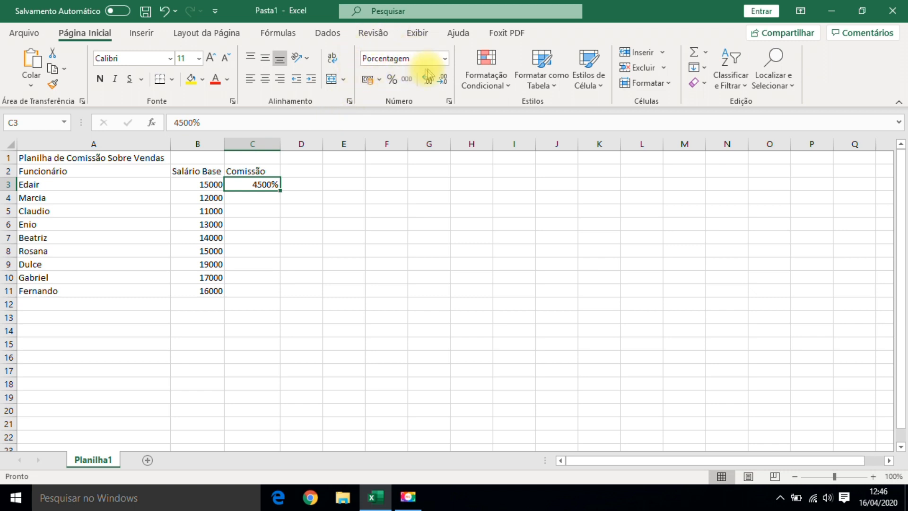
pyautogui.click(446, 59)
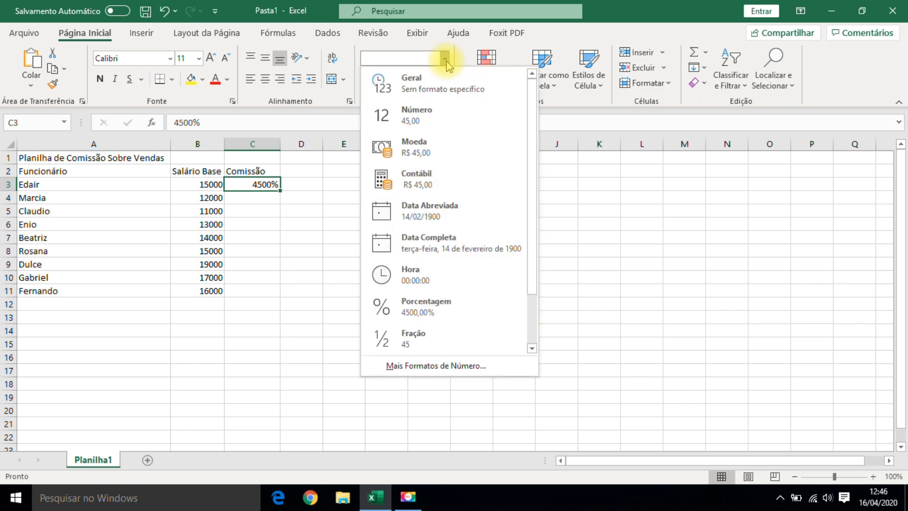
pyautogui.click(409, 90)
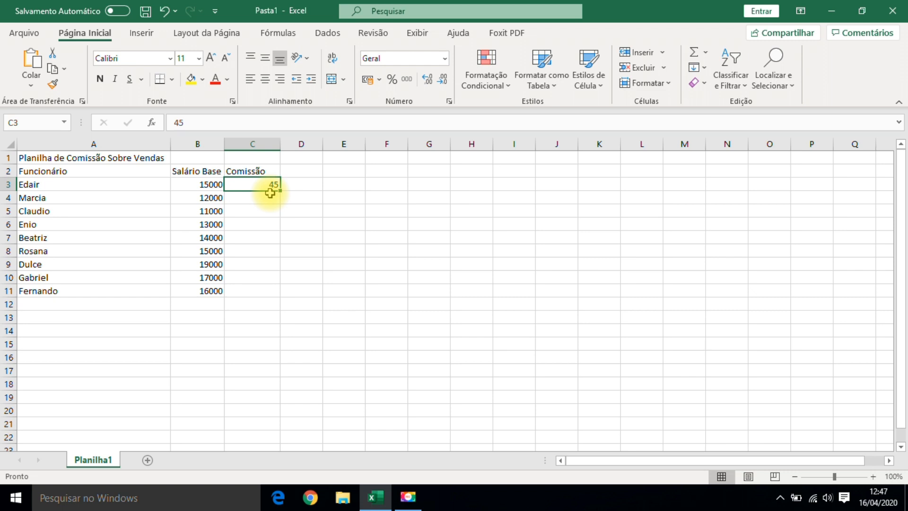
# - Replace the value in commission cell C3 with 10%
pyautogui.write('10')
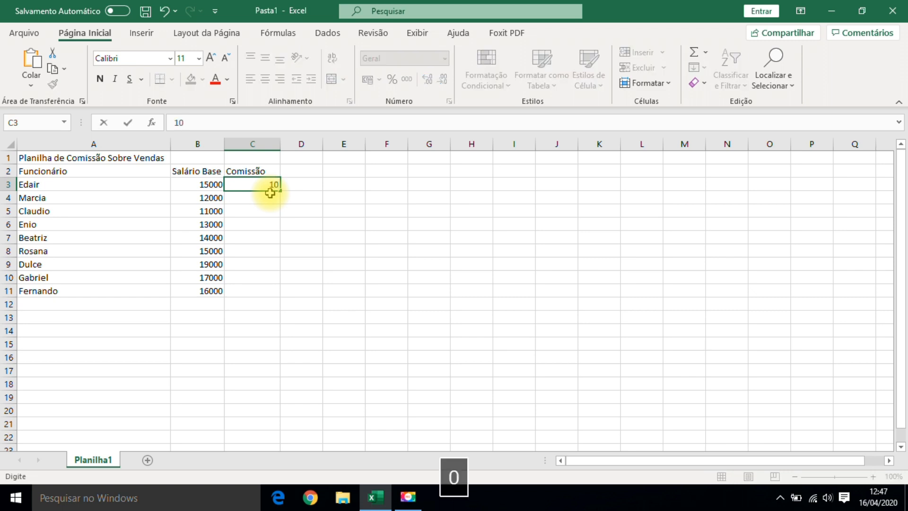
pyautogui.write('%')
pyautogui.press('Return')
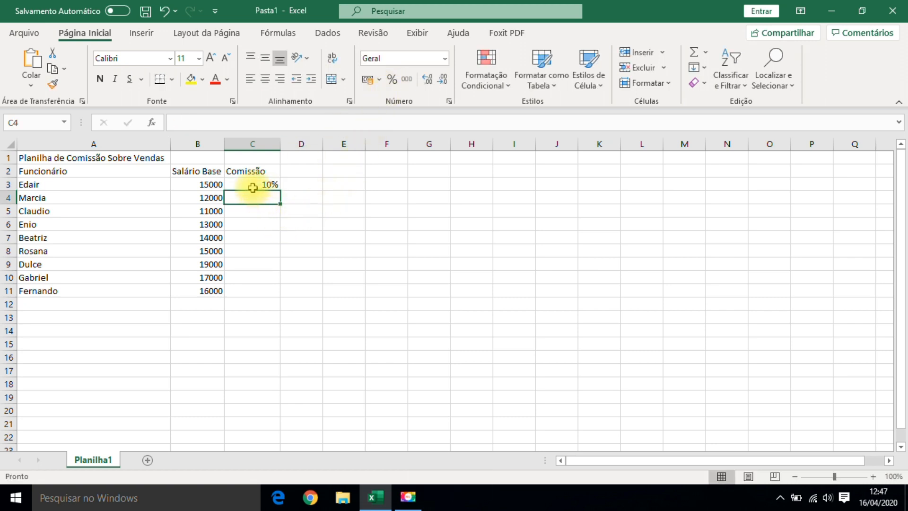
# - Reset the number format of the 10% commission cell C3 to Geral
pyautogui.click(267, 186)
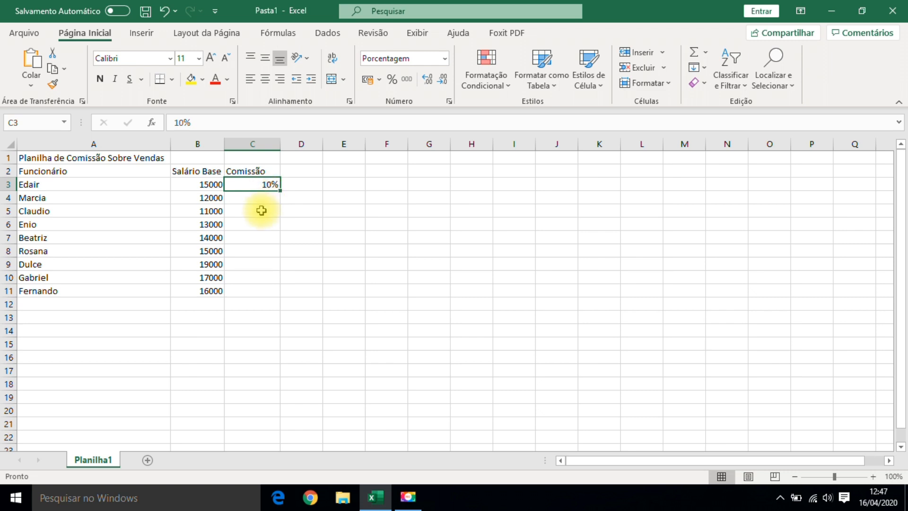
pyautogui.click(446, 63)
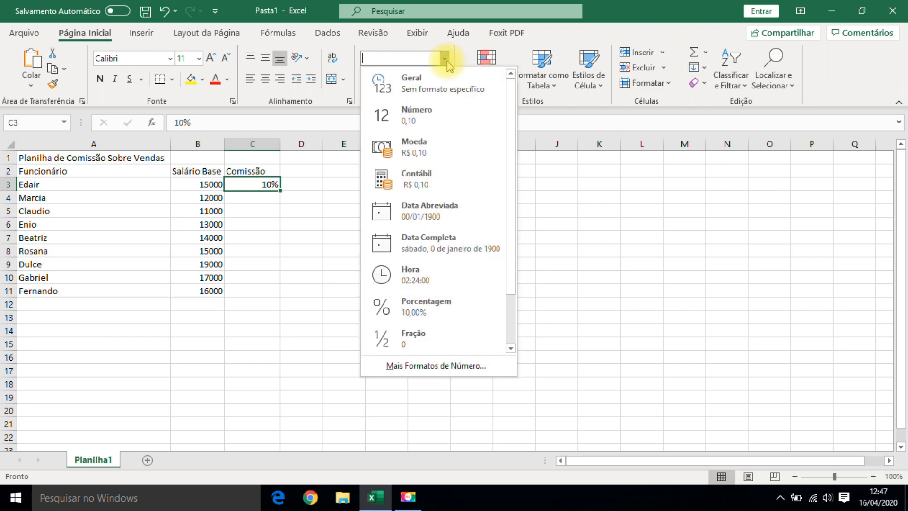
pyautogui.click(404, 82)
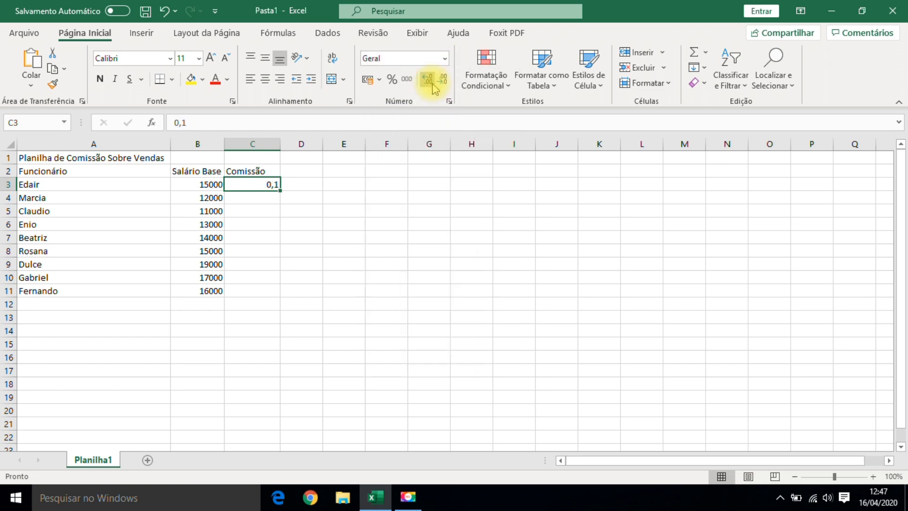
# - Clear the commission rate in cell C3 and enter 10% with the percent sign
pyautogui.press('Delete')
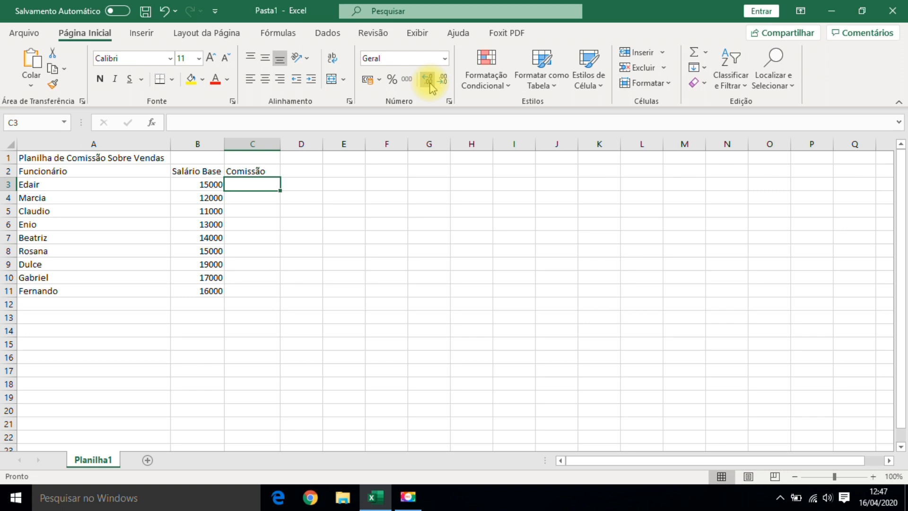
pyautogui.write('10')
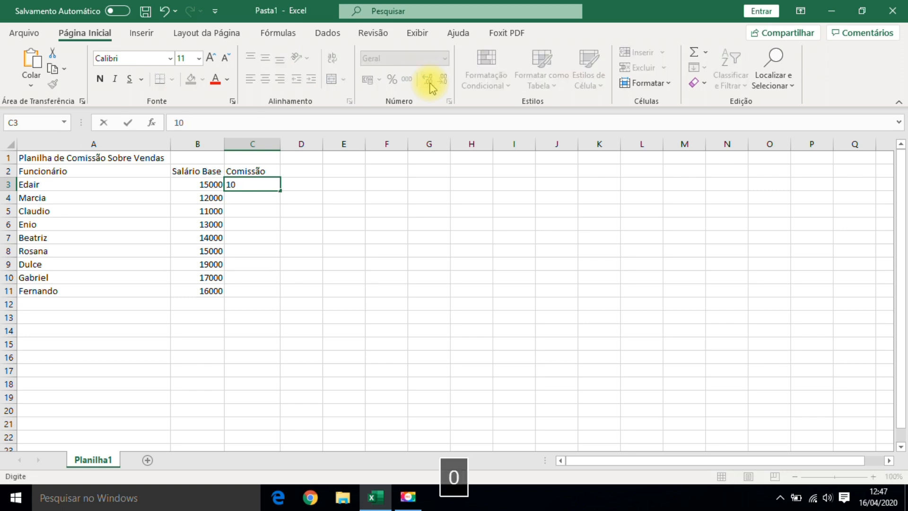
pyautogui.write('%')
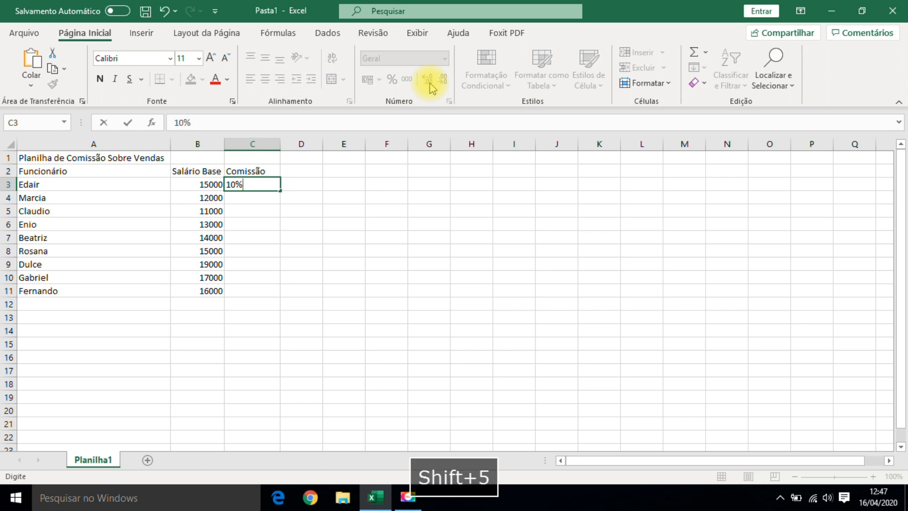
pyautogui.press('Return')
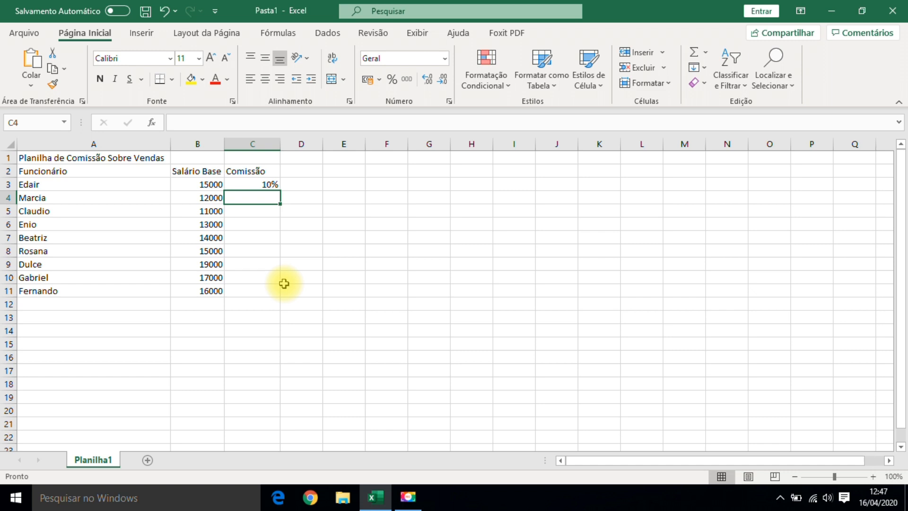
# - Fill the 10% commission rate from C3 down through C11, and select the filled range
pyautogui.click(256, 182)
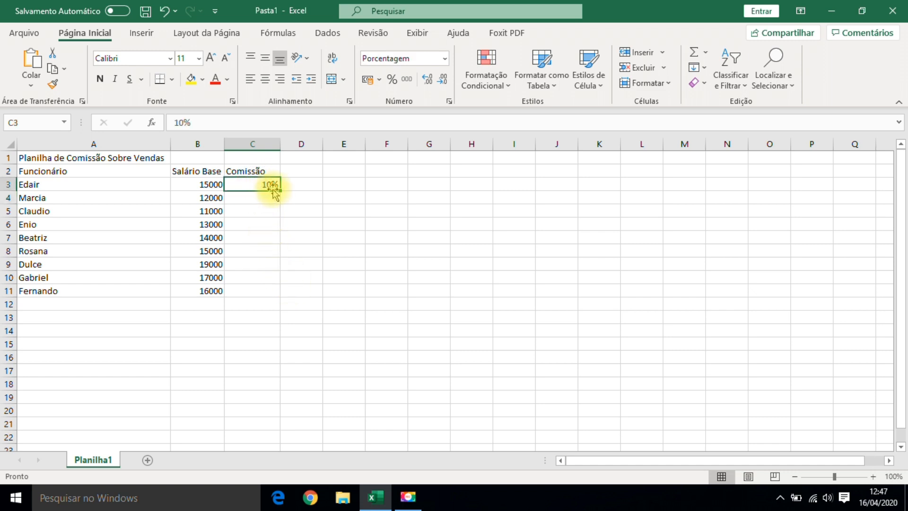
pyautogui.moveTo(279, 190); pyautogui.dragTo(264, 299)
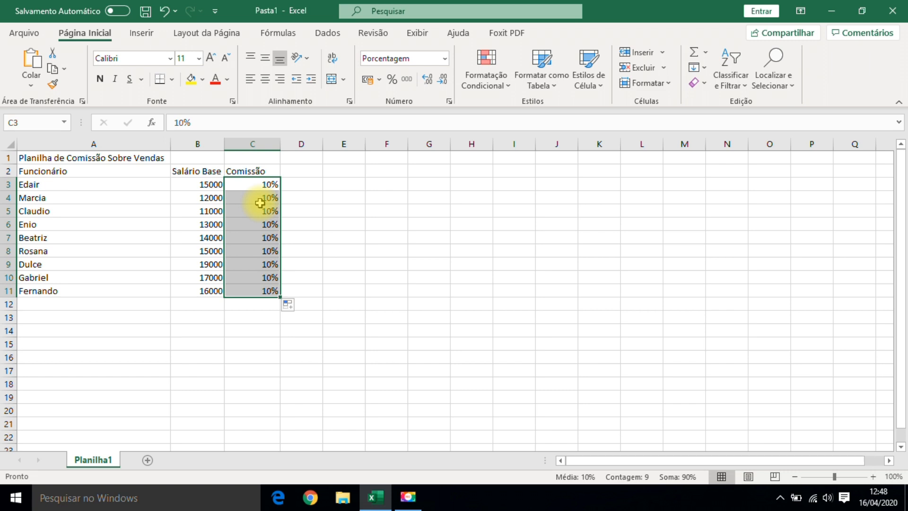
pyautogui.click(264, 183)
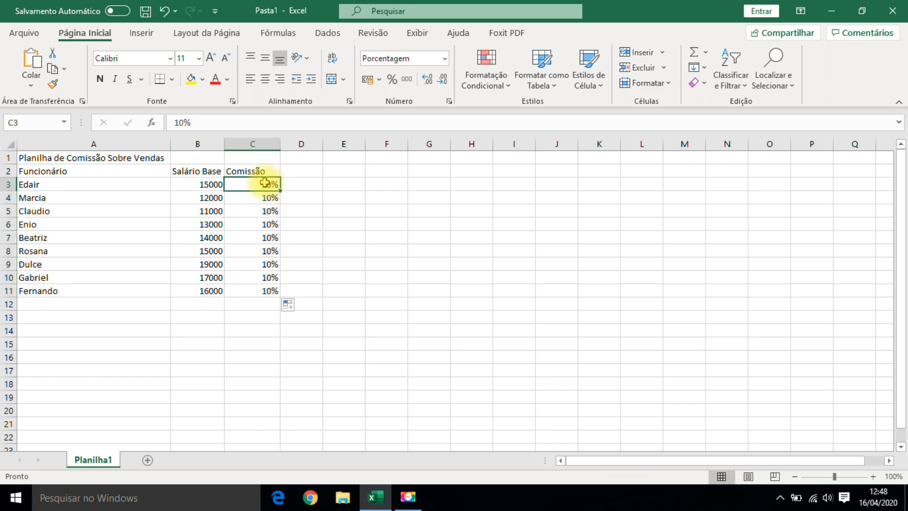
pyautogui.hotkey('ctrl', 'shift', 'Down')
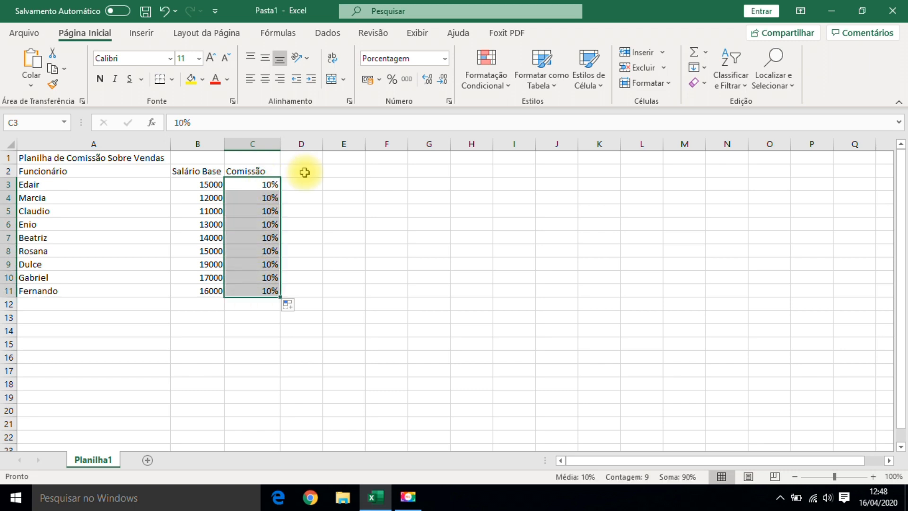
# - Add the header Total Parcial in cell D2 and autofit the width of column D
pyautogui.click(304, 172)
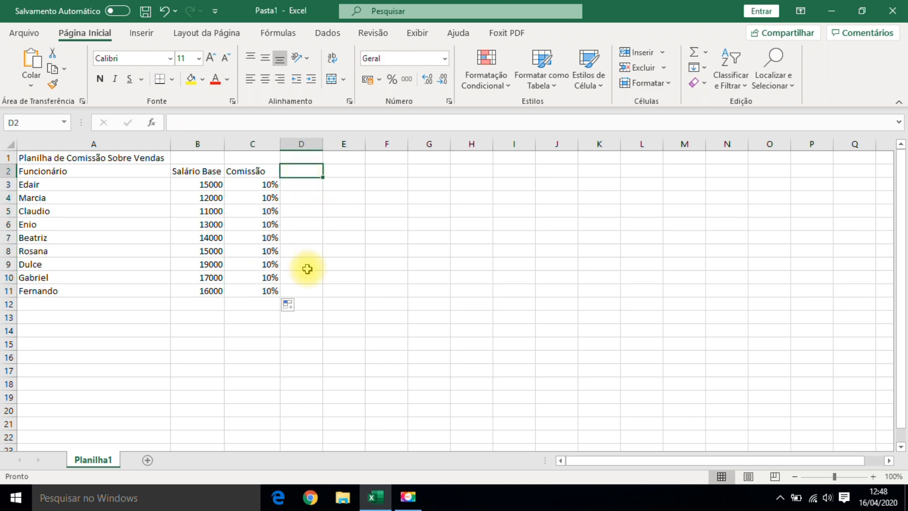
pyautogui.write('To')
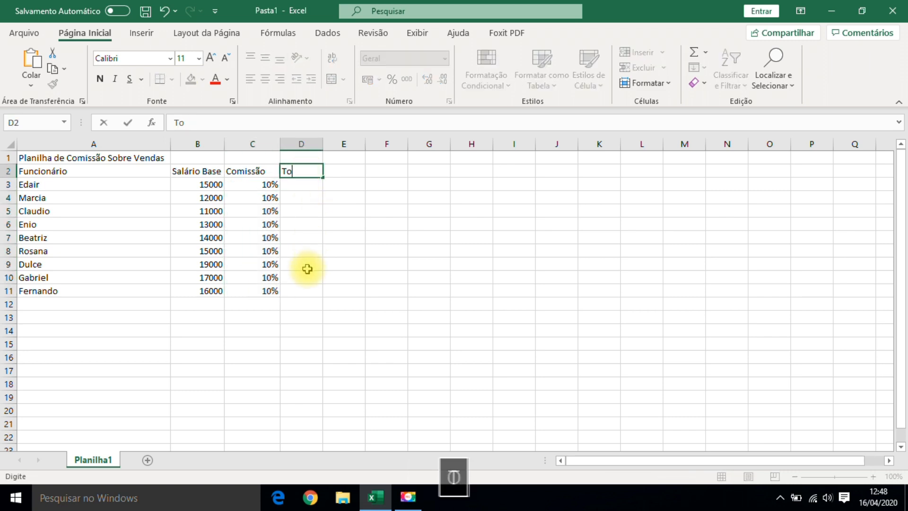
pyautogui.write('tal Parcial')
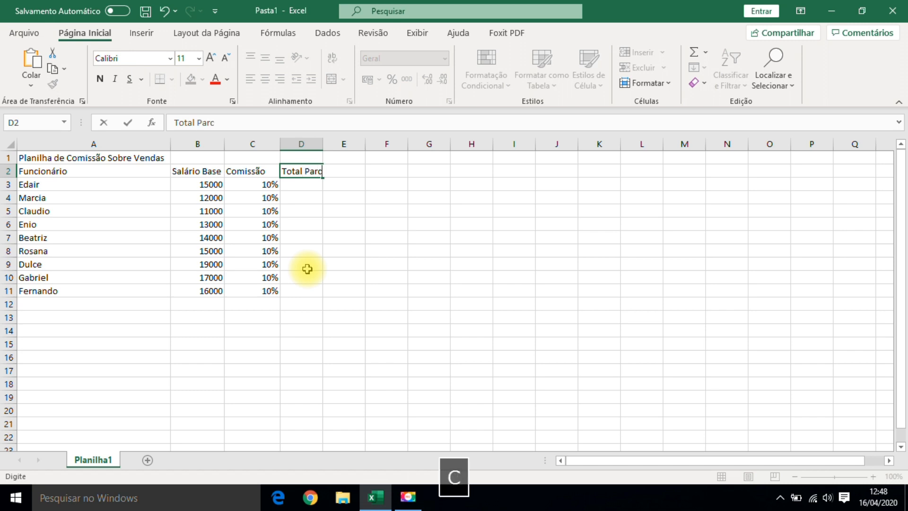
pyautogui.press('Return')
pyautogui.doubleClick(323, 145)
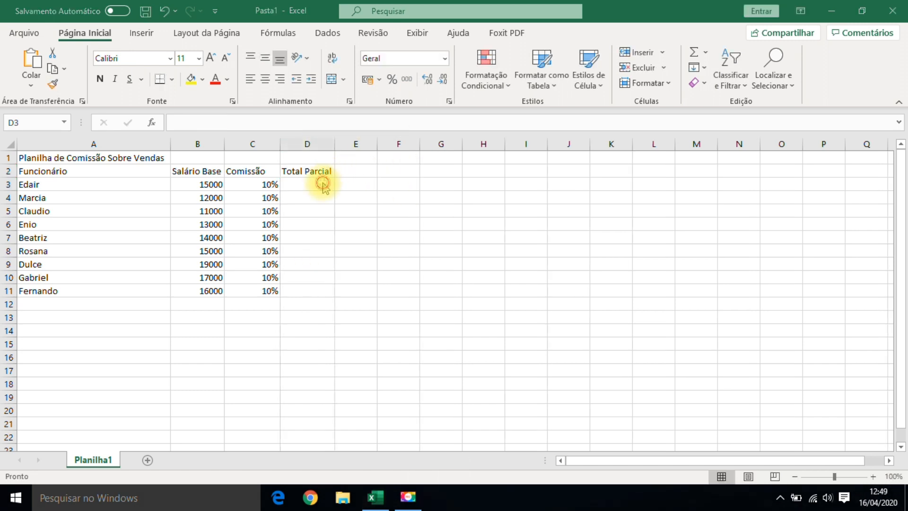
pyautogui.moveTo(320, 184); pyautogui.dragTo(320, 291)
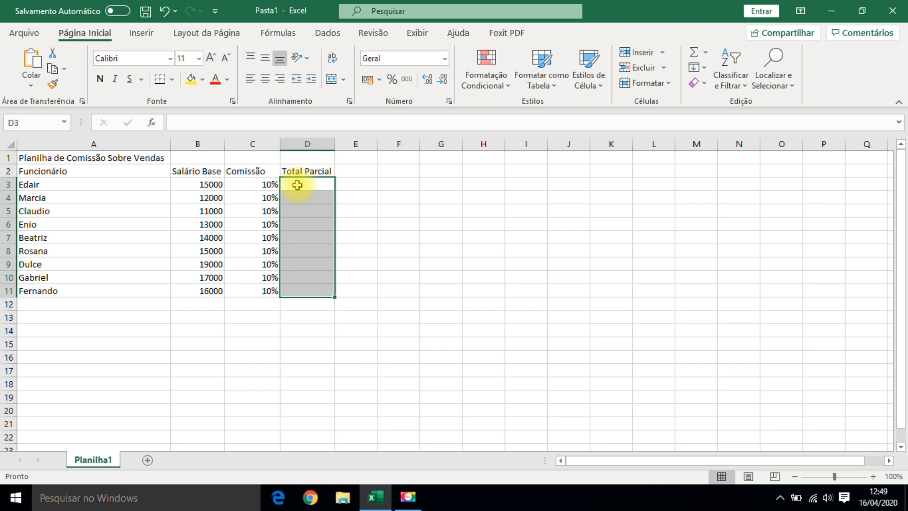
# - Add the header Total Geral in cell E2 and autofit the width of column E
pyautogui.click(350, 172)
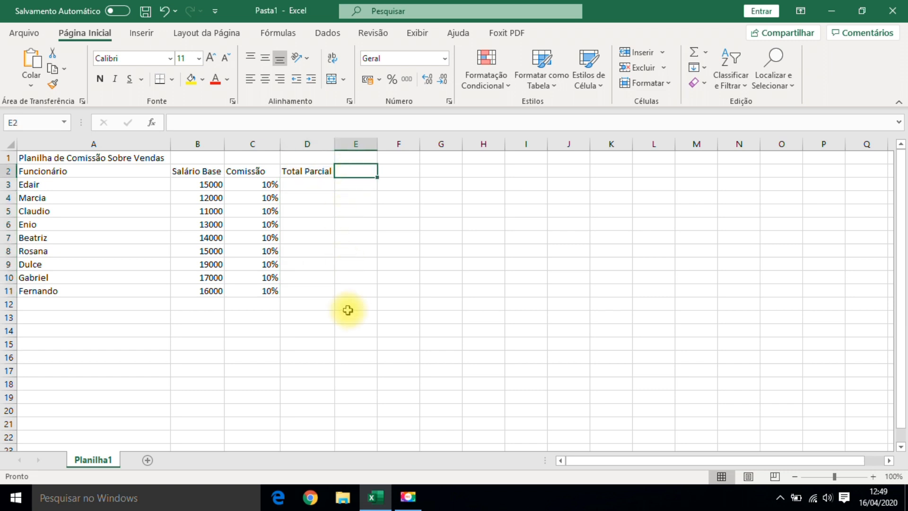
pyautogui.write('Total ')
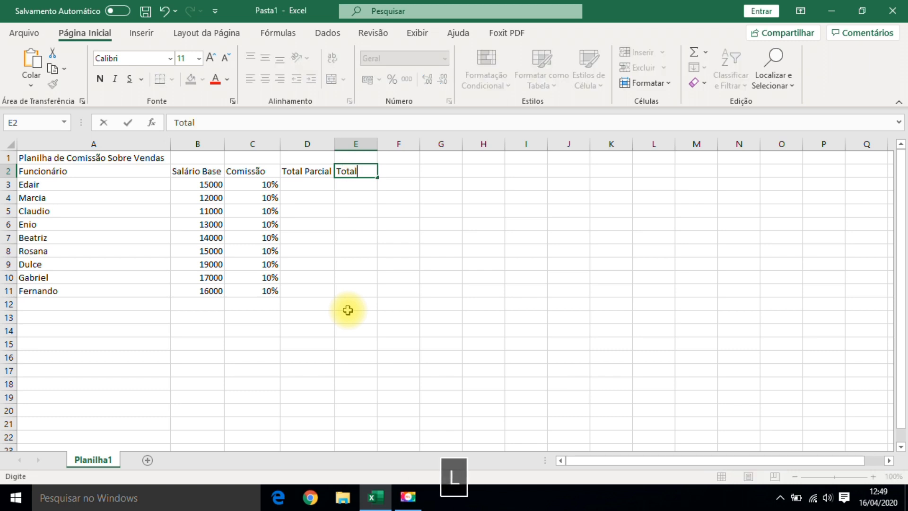
pyautogui.write('Geral')
pyautogui.press('Return')
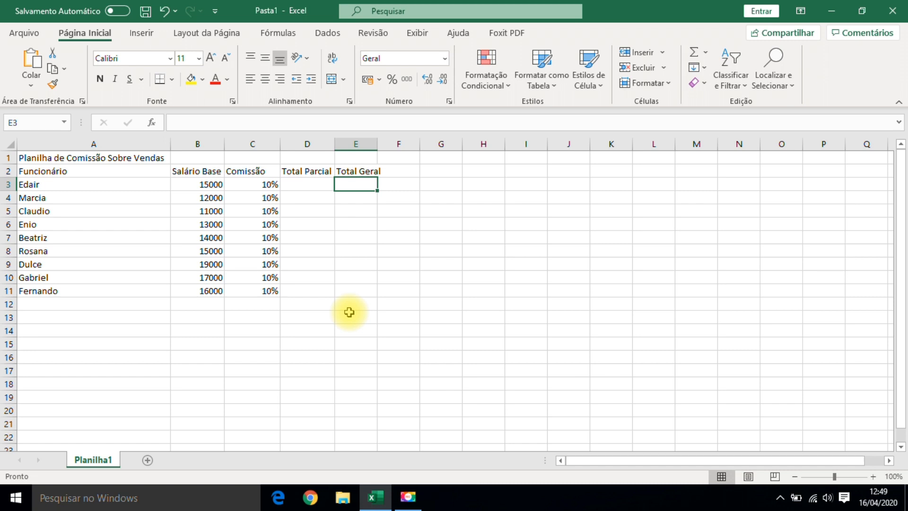
pyautogui.doubleClick(378, 143)
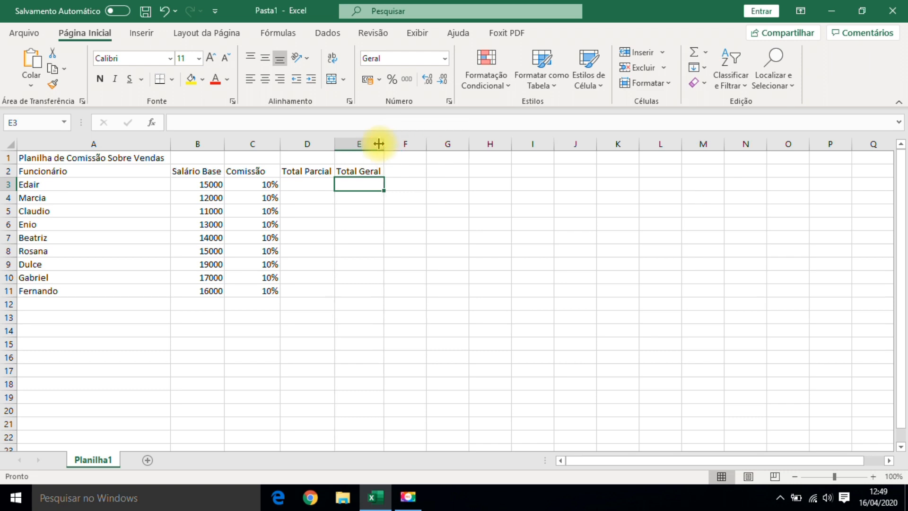
# - Enter the summary labels Media, Máximo, Minímo and Soma in cells A13 to A16 below the employee list
pyautogui.click(62, 305)
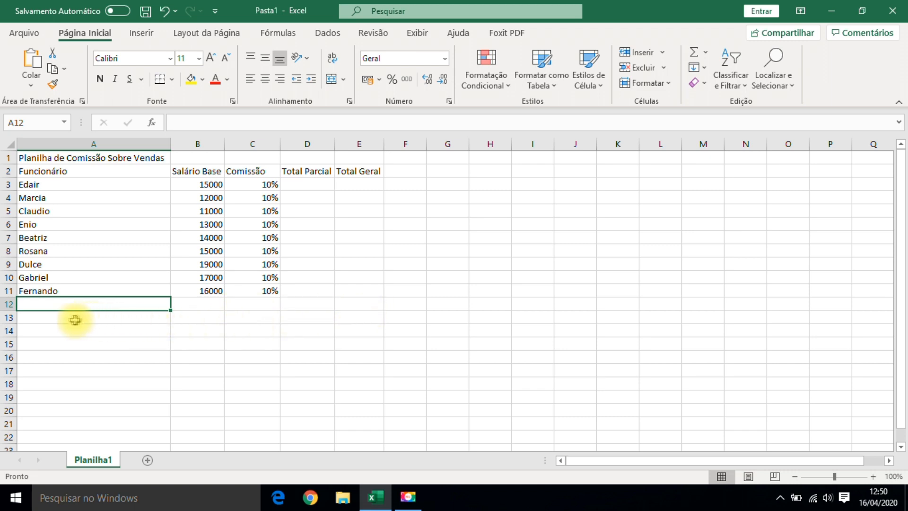
pyautogui.click(43, 317)
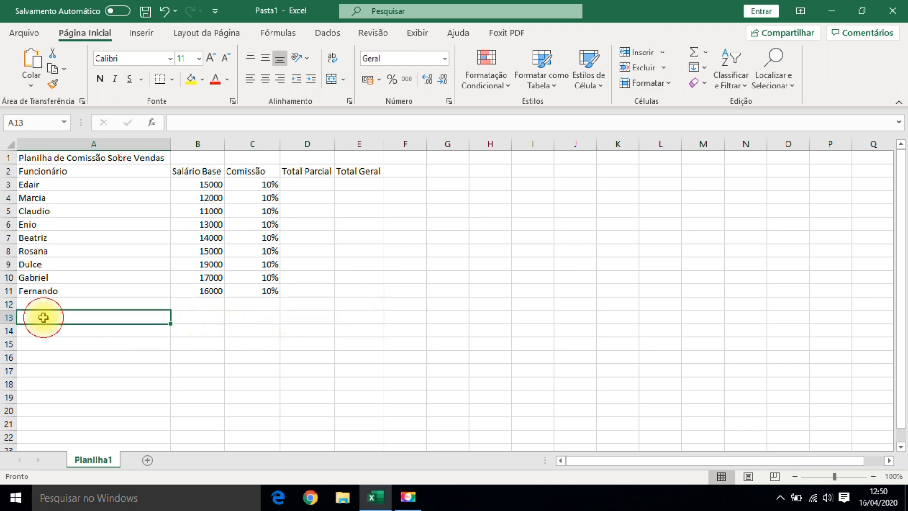
pyautogui.write('Media')
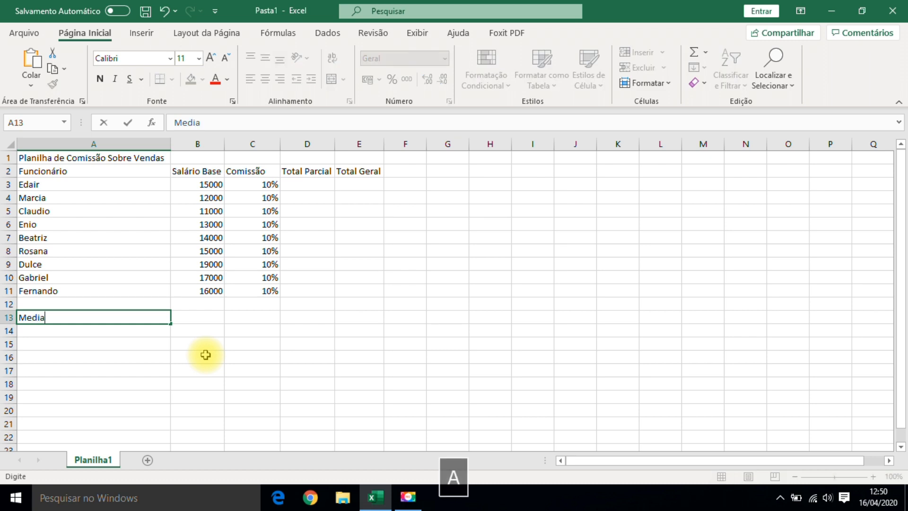
pyautogui.press('Return')
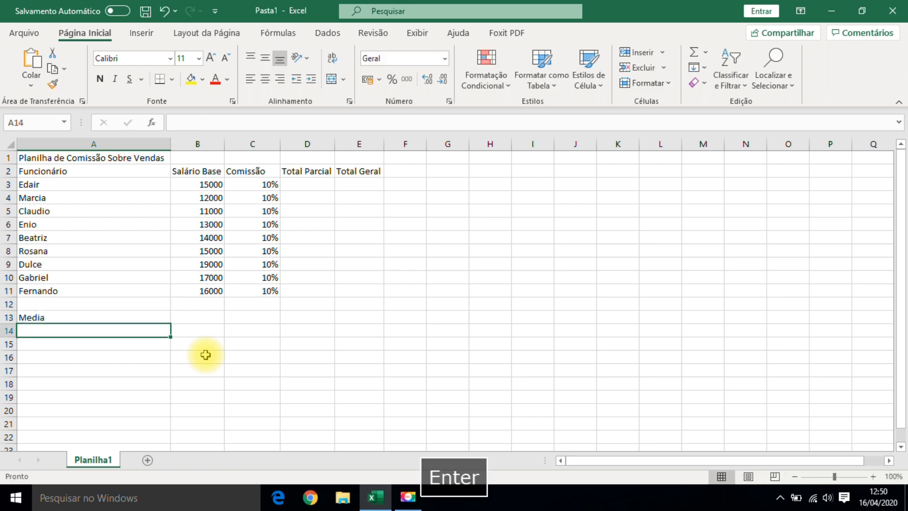
pyautogui.write('Máximo')
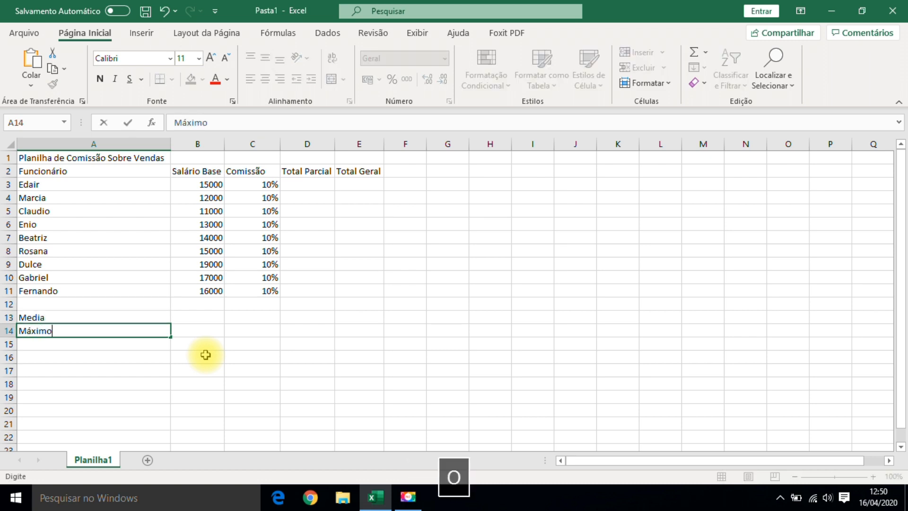
pyautogui.press('Return')
pyautogui.write('Mi')
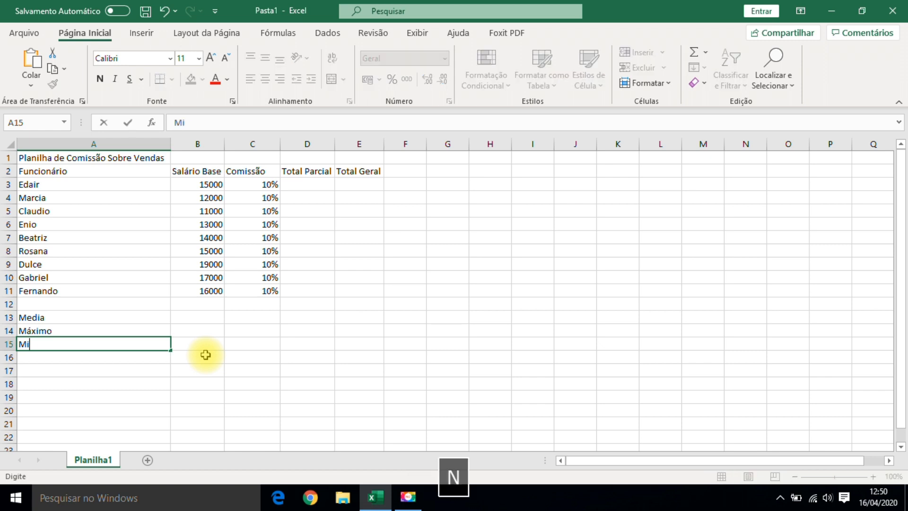
pyautogui.write('nímo')
pyautogui.press('Return')
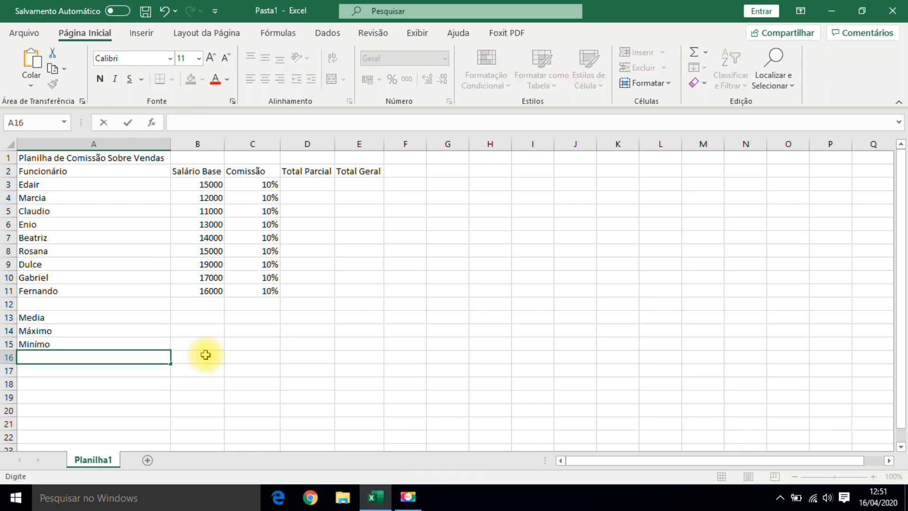
pyautogui.write('Soma')
pyautogui.press('Return')
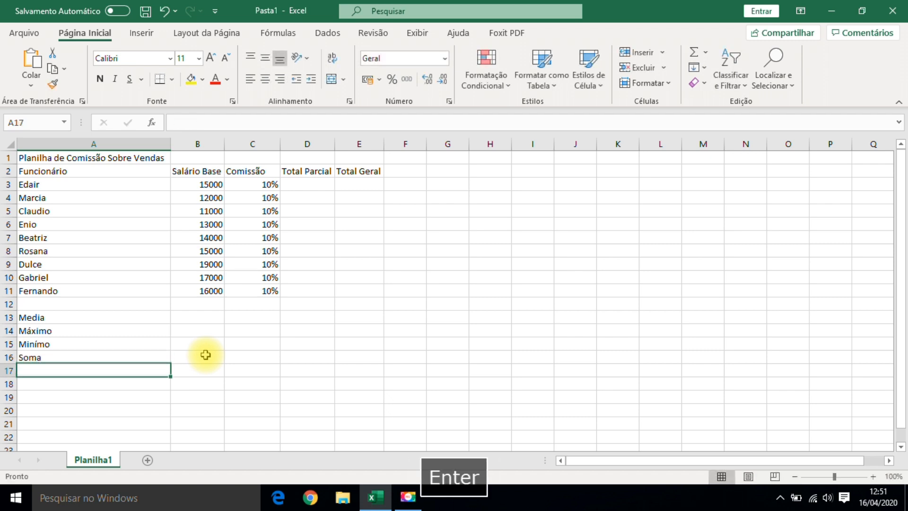
pyautogui.click(20, 356)
pyautogui.click(59, 368)
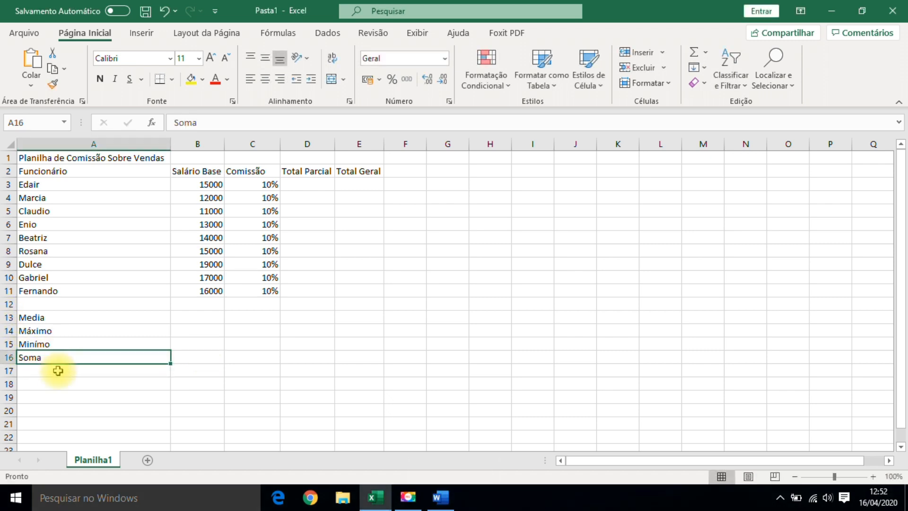
# - Correct the spelling of the label in cell A15 to Mínimo
pyautogui.click(50, 344)
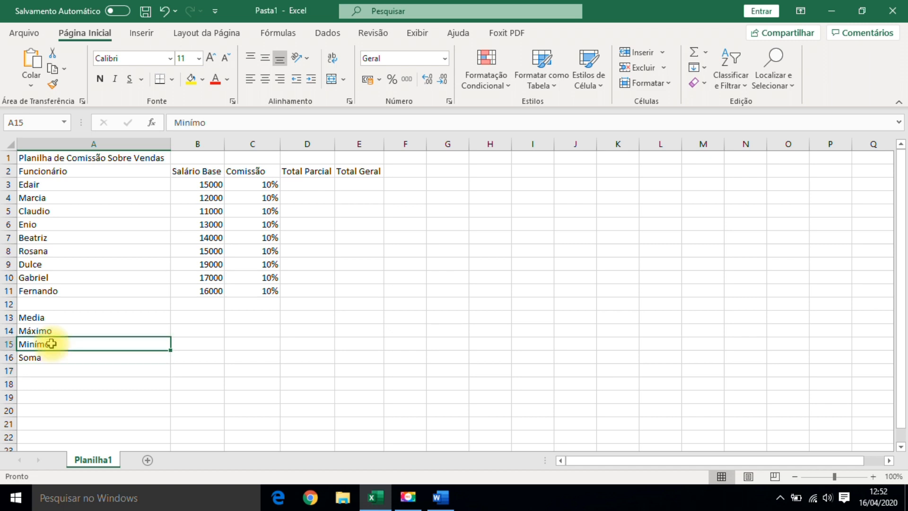
pyautogui.press('Delete')
pyautogui.write('Mínimo')
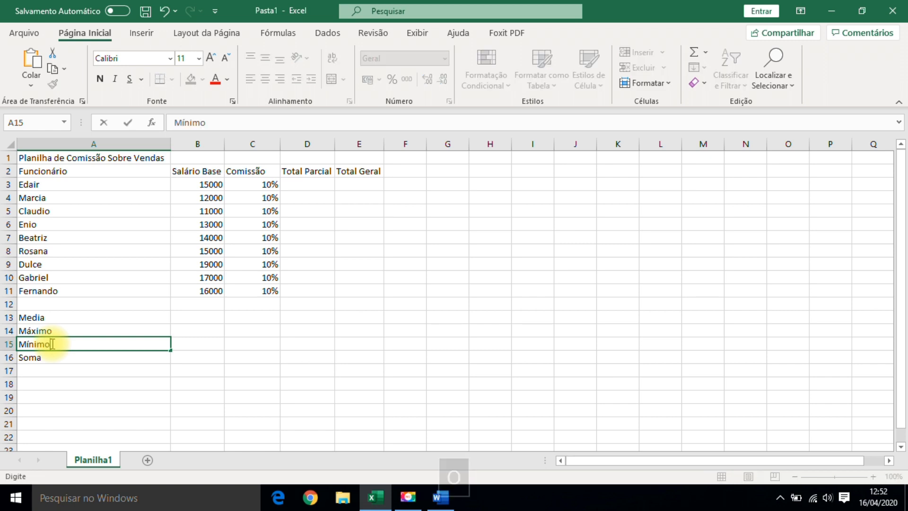
pyautogui.press('Return')
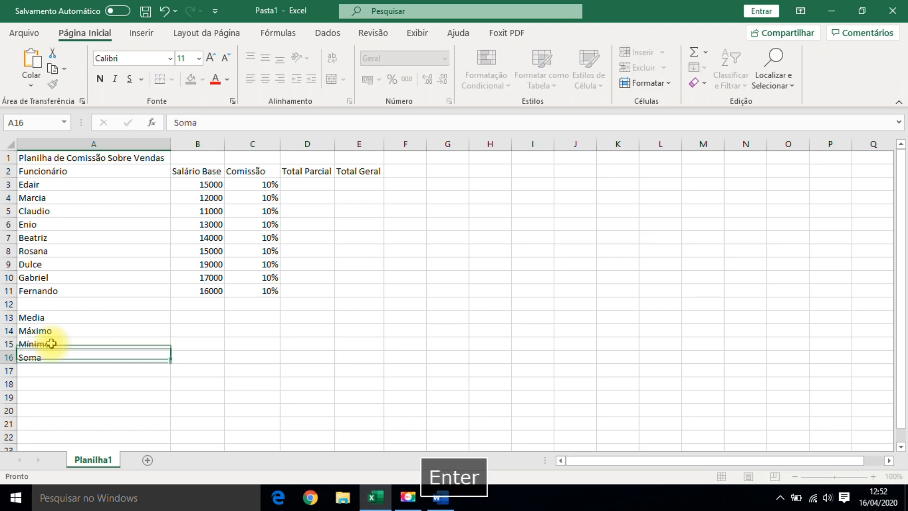
pyautogui.moveTo(156, 417); pyautogui.dragTo(158, 413)
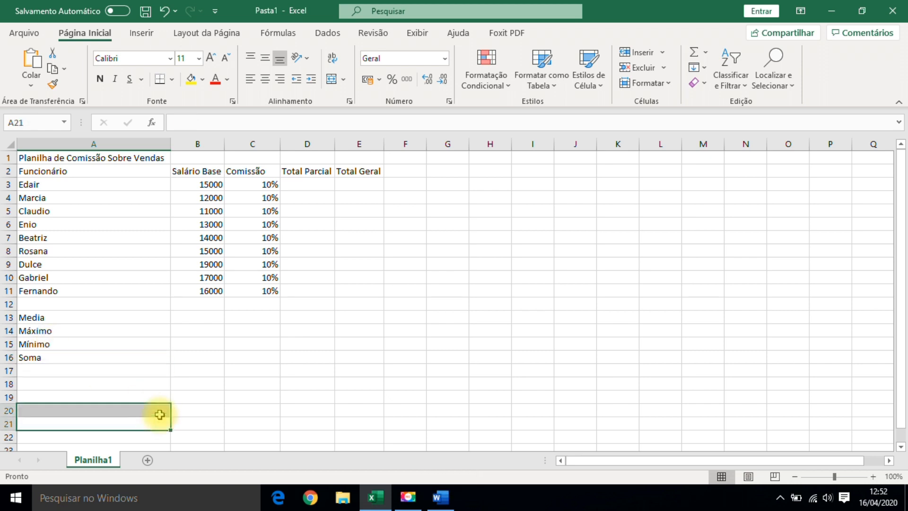
pyautogui.click(134, 356)
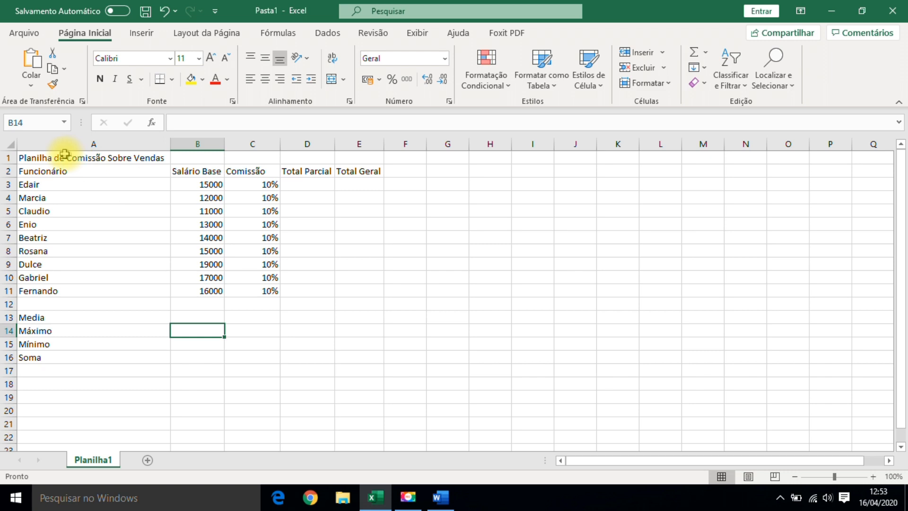
# - Merge and center the sheet title across A1:E1 and increase its font size to 12
pyautogui.moveTo(36, 157); pyautogui.dragTo(412, 158)
pyautogui.click(213, 330)
pyautogui.click(71, 157)
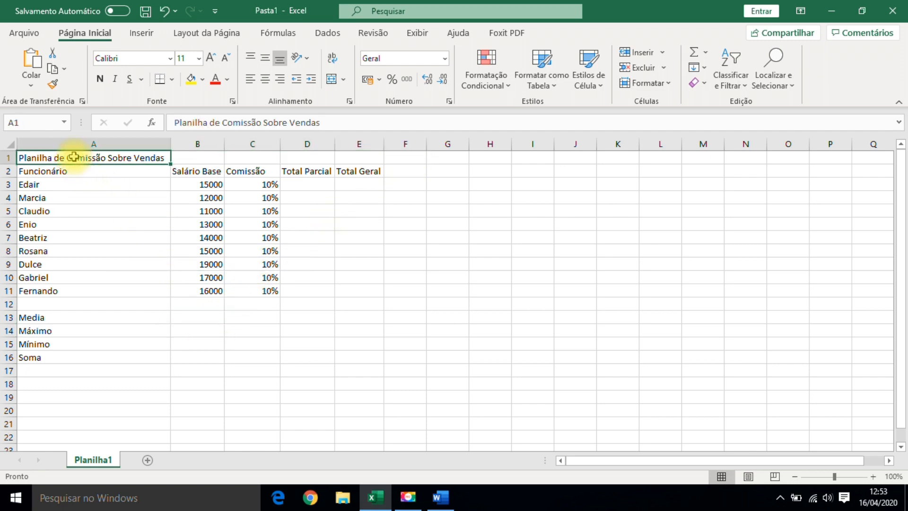
pyautogui.moveTo(74, 157); pyautogui.dragTo(359, 155)
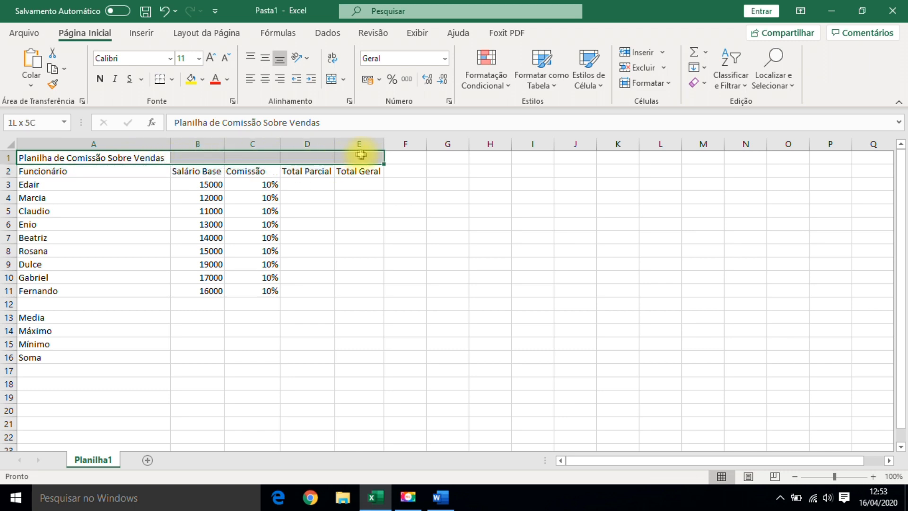
pyautogui.click(331, 79)
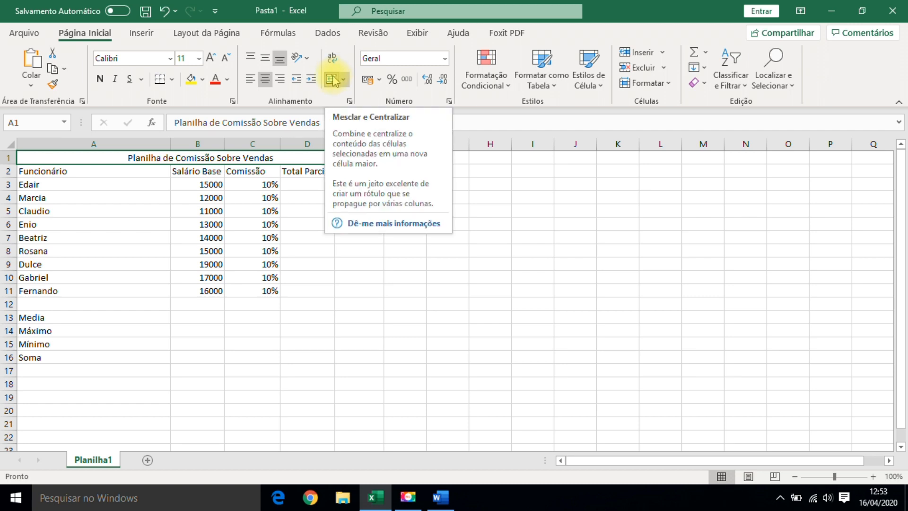
pyautogui.click(211, 60)
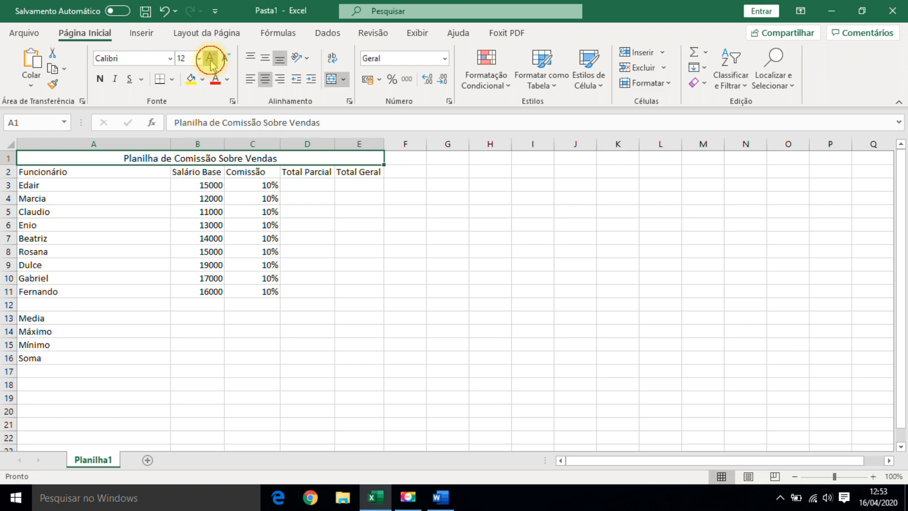
# - Format the sheet title as 14-point bold white text on a dark blue fill
pyautogui.click(211, 61)
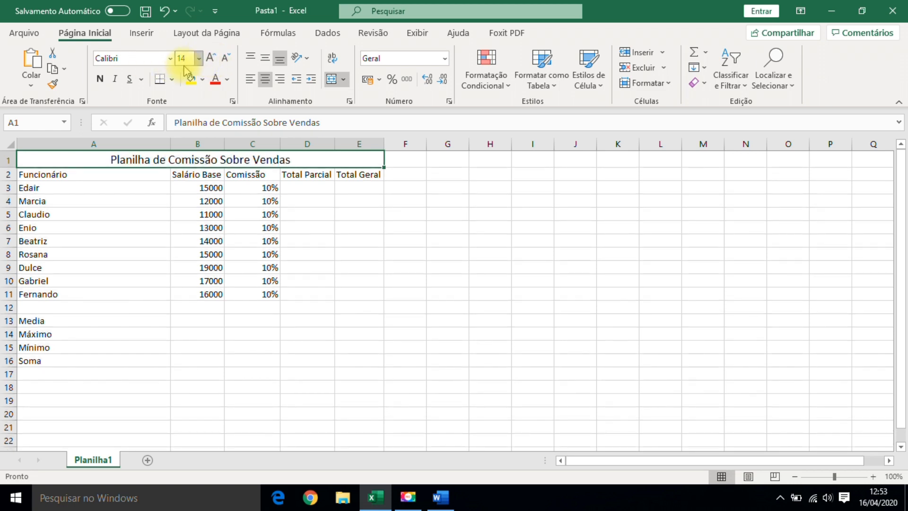
pyautogui.click(100, 80)
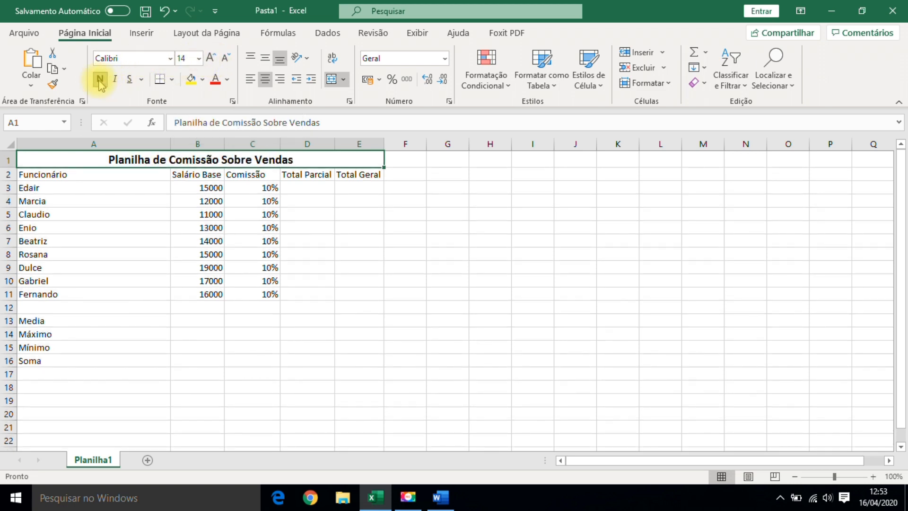
pyautogui.click(202, 80)
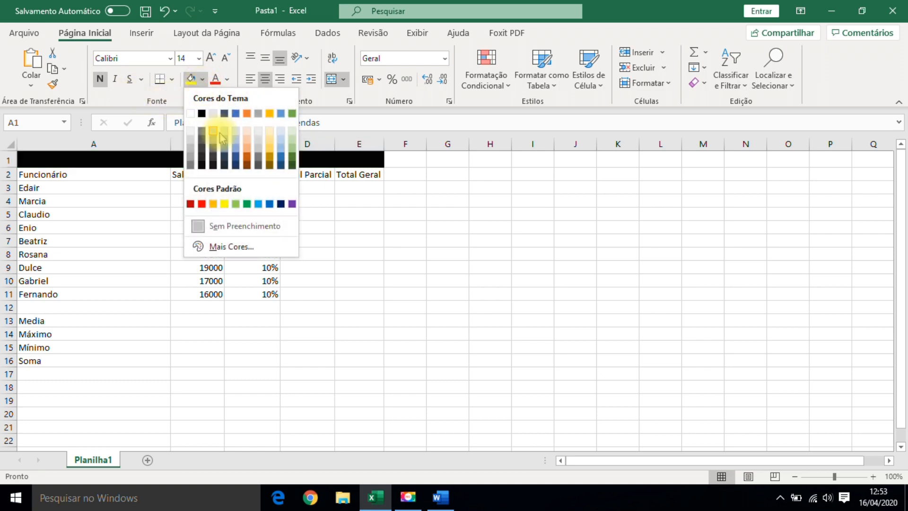
pyautogui.click(236, 165)
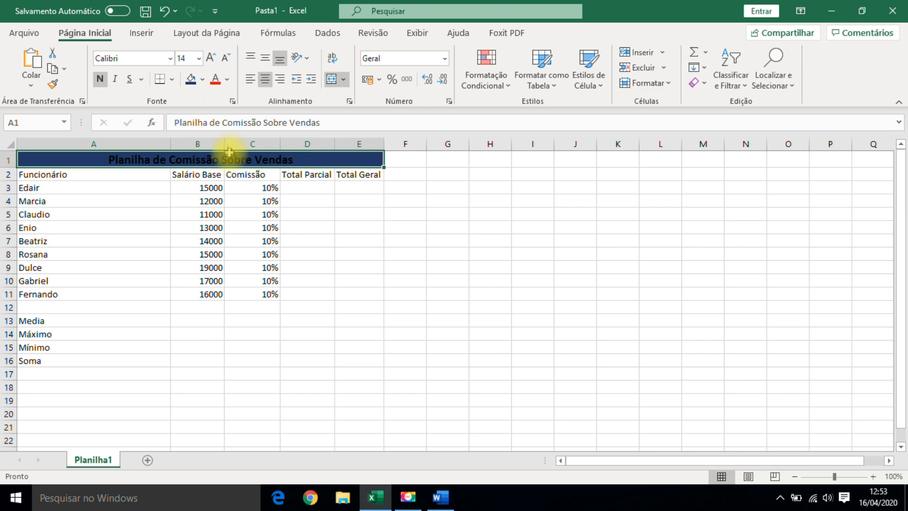
pyautogui.click(227, 80)
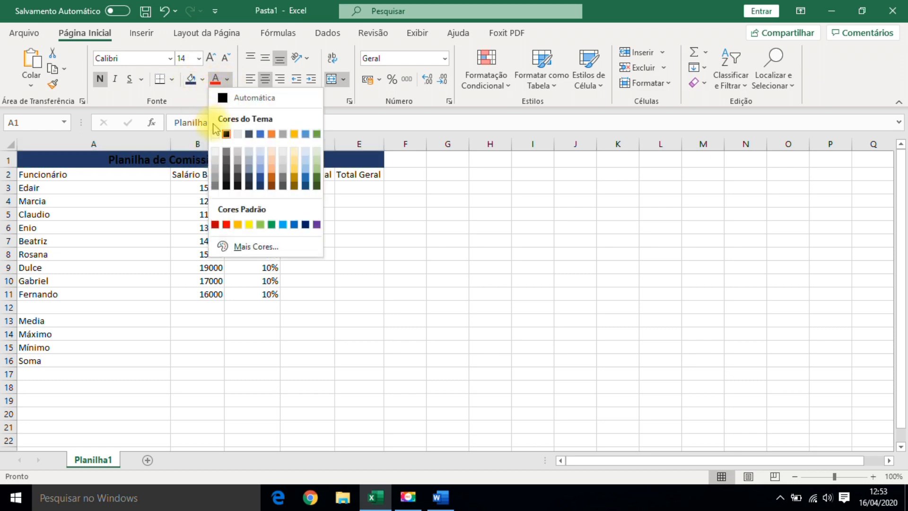
pyautogui.click(215, 135)
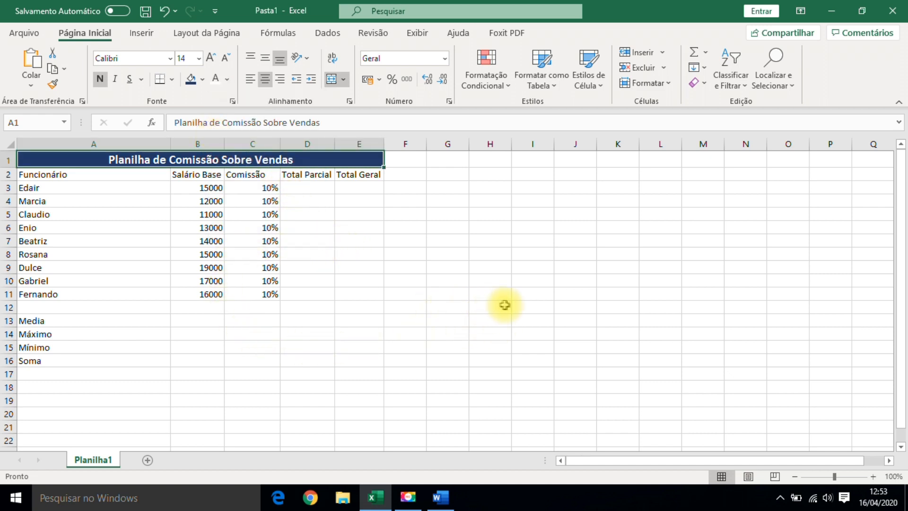
pyautogui.click(520, 305)
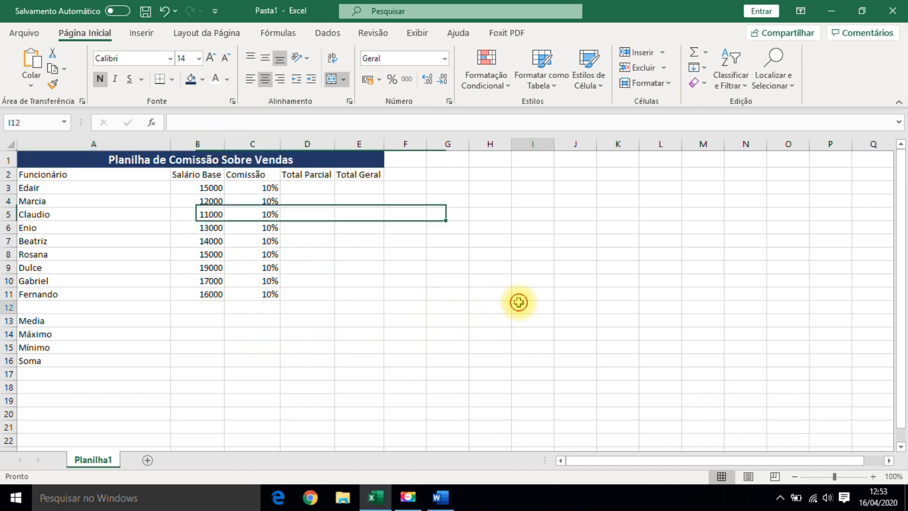
# - Apply all borders to the whole table in A1:E16, including the summary rows
pyautogui.click(160, 159)
pyautogui.moveTo(160, 158); pyautogui.dragTo(191, 364)
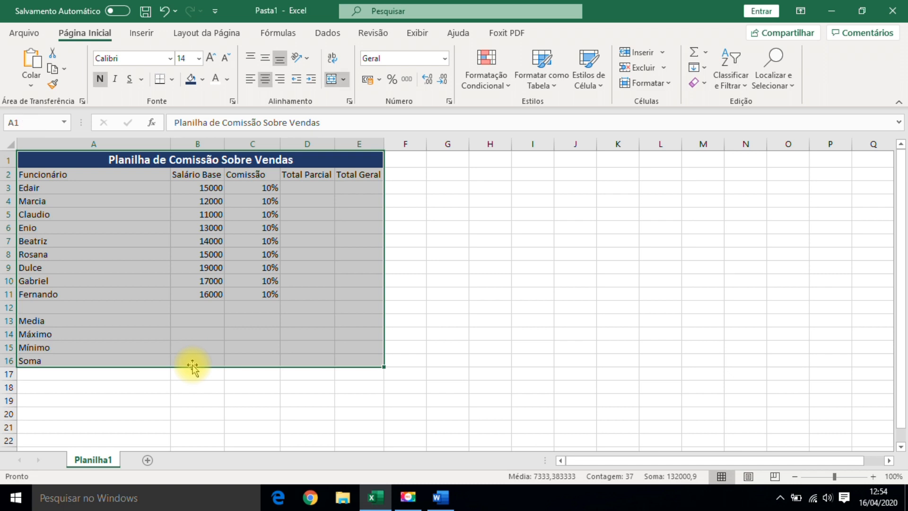
pyautogui.click(172, 80)
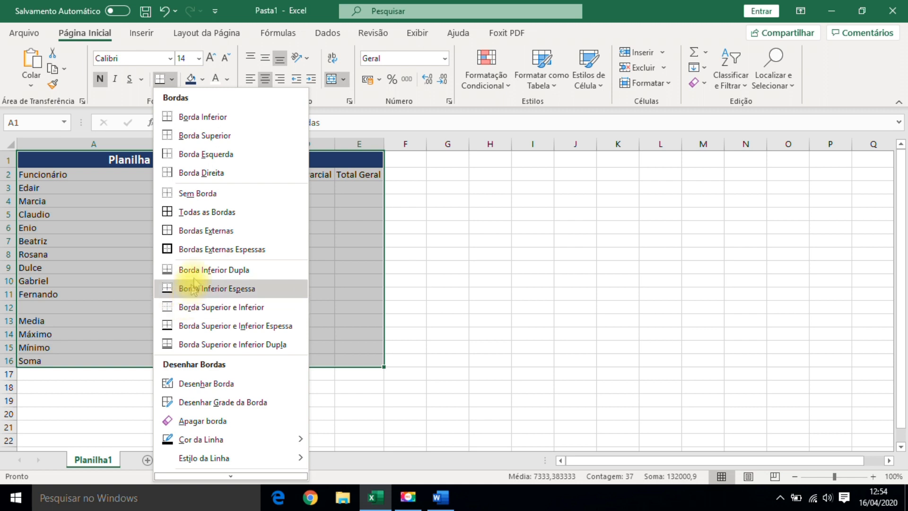
pyautogui.click(189, 213)
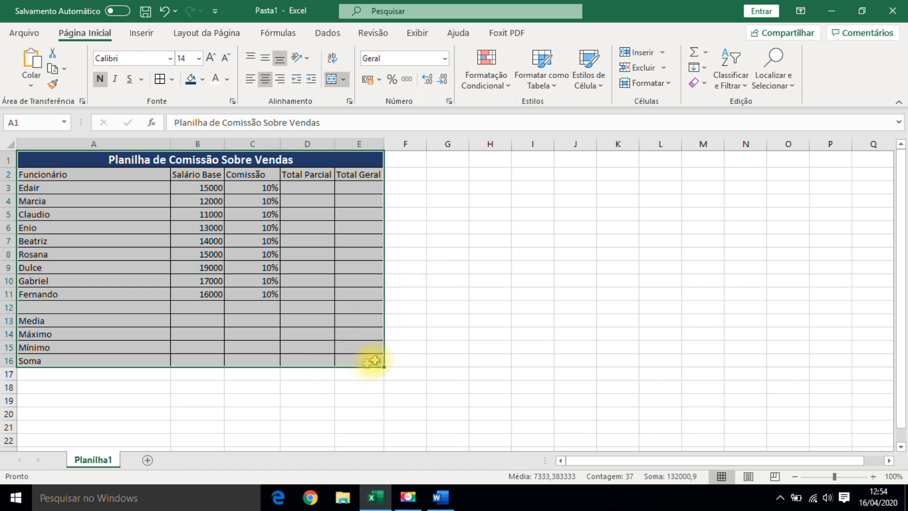
pyautogui.click(465, 347)
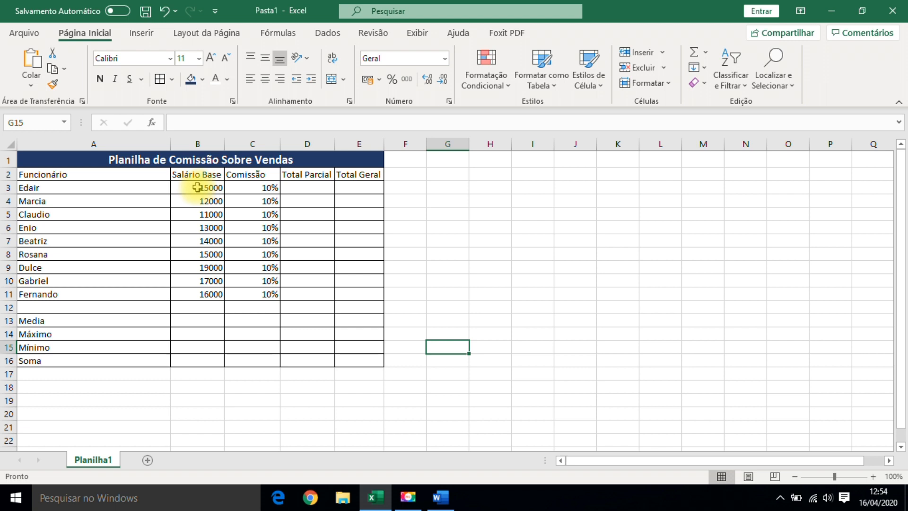
# - Format the base salaries in B3:B11 as accounting currency in R$ and autofit column B
pyautogui.moveTo(195, 188); pyautogui.dragTo(209, 291)
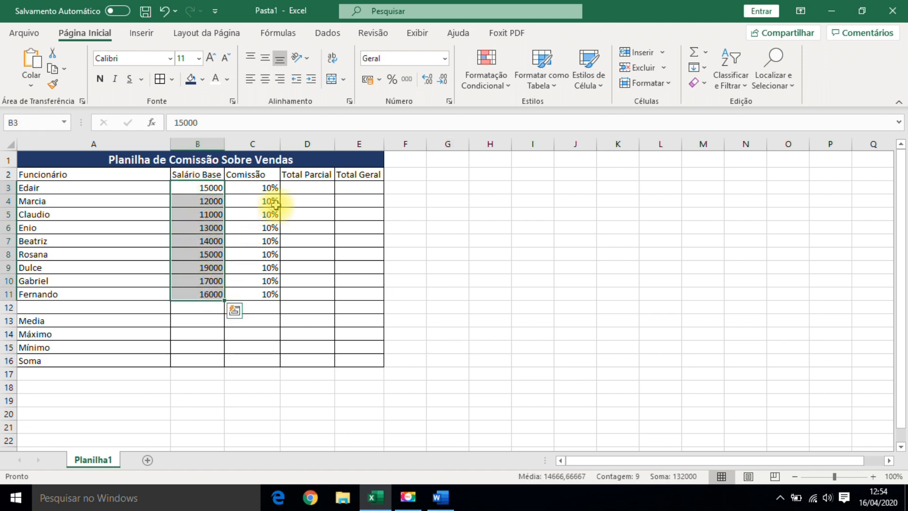
pyautogui.click(367, 80)
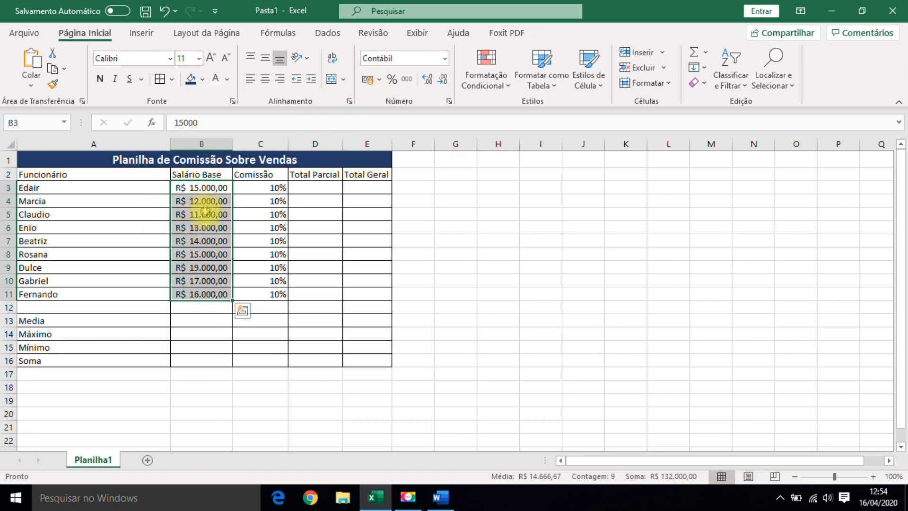
pyautogui.moveTo(233, 144); pyautogui.dragTo(224, 144)
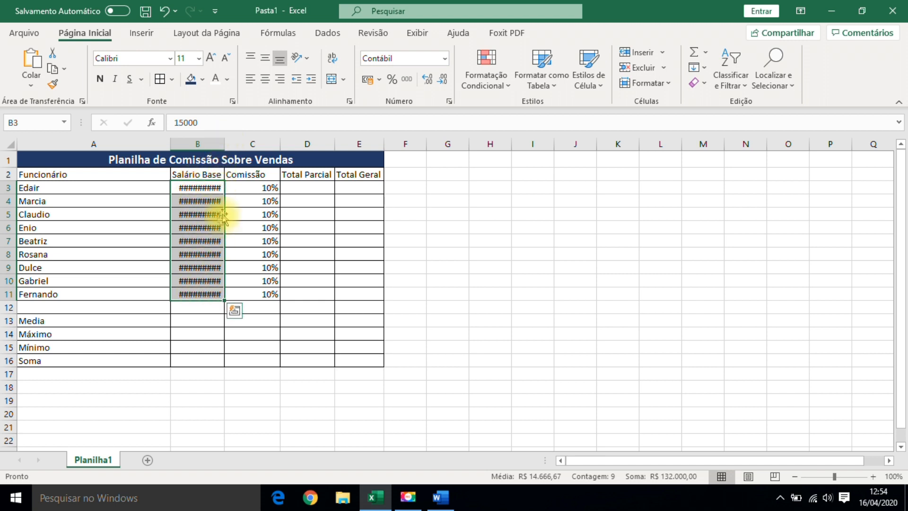
pyautogui.doubleClick(225, 141)
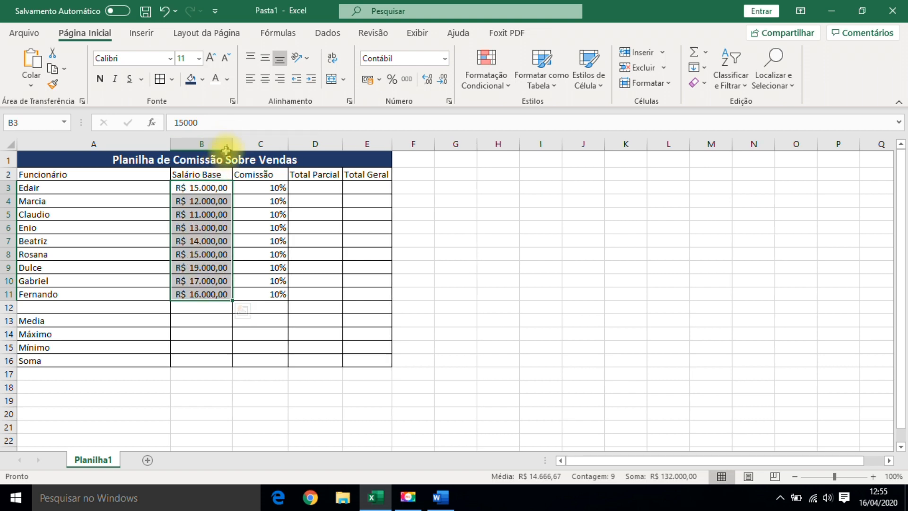
# - Widen the Salário Base column slightly, to a width of about 14
pyautogui.moveTo(230, 144); pyautogui.dragTo(239, 144)
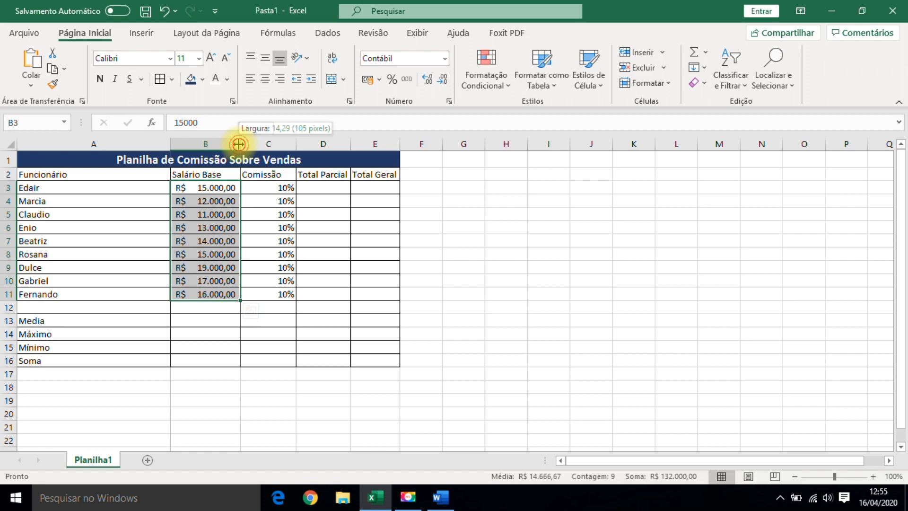
pyautogui.doubleClick(239, 143)
pyautogui.moveTo(233, 146); pyautogui.dragTo(242, 144)
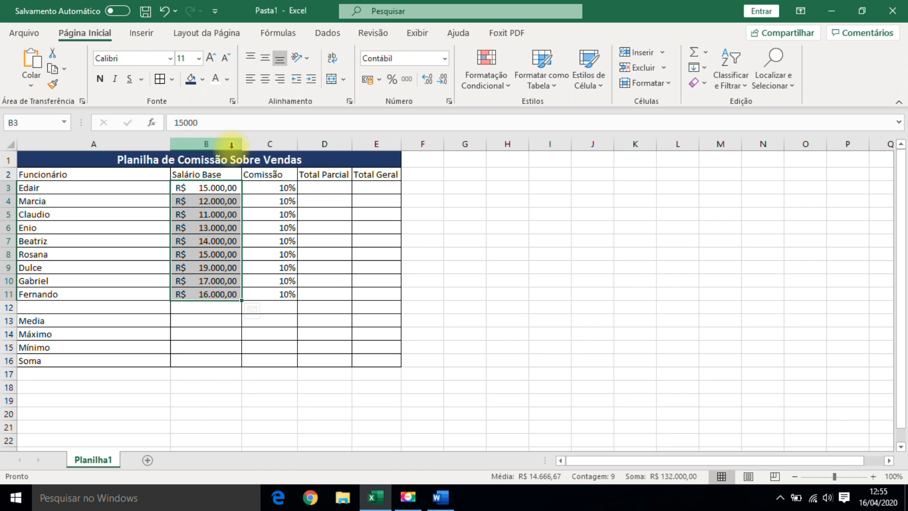
pyautogui.click(310, 399)
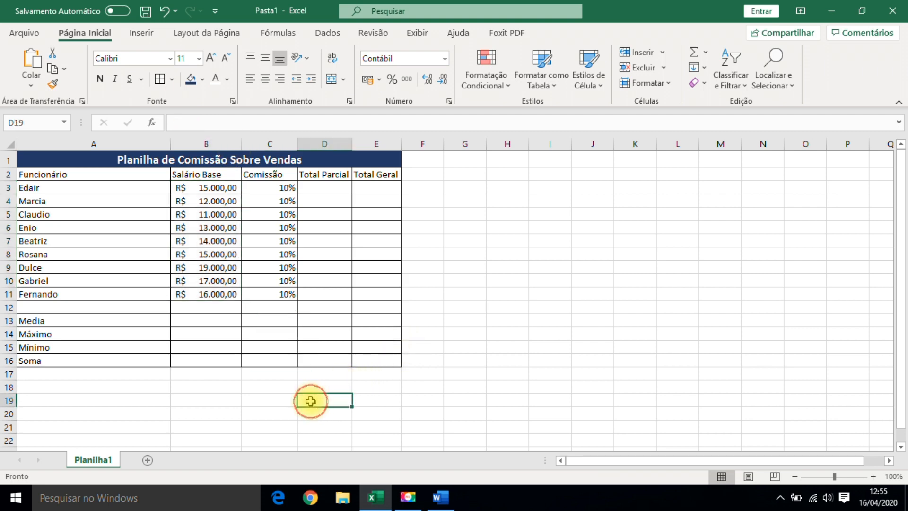
# - Make the column headers in A2:E2 bold and center them
pyautogui.moveTo(90, 177); pyautogui.dragTo(374, 180)
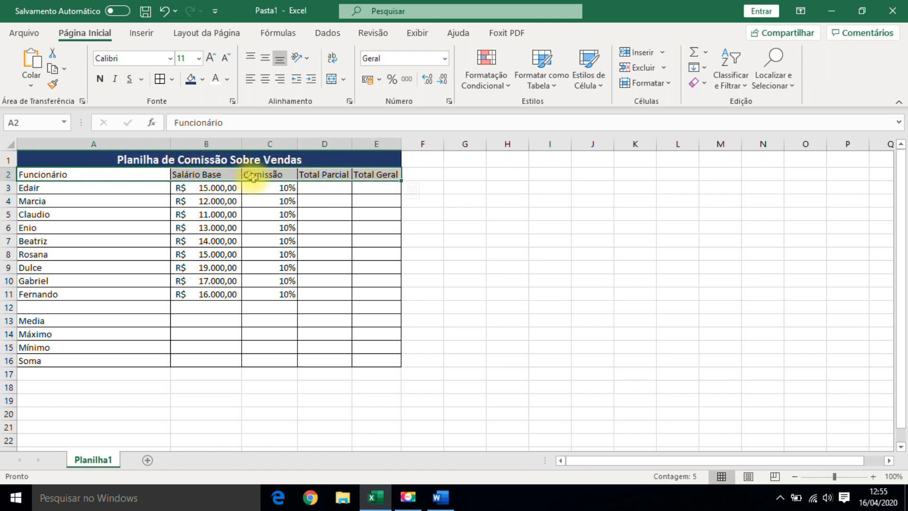
pyautogui.click(466, 265)
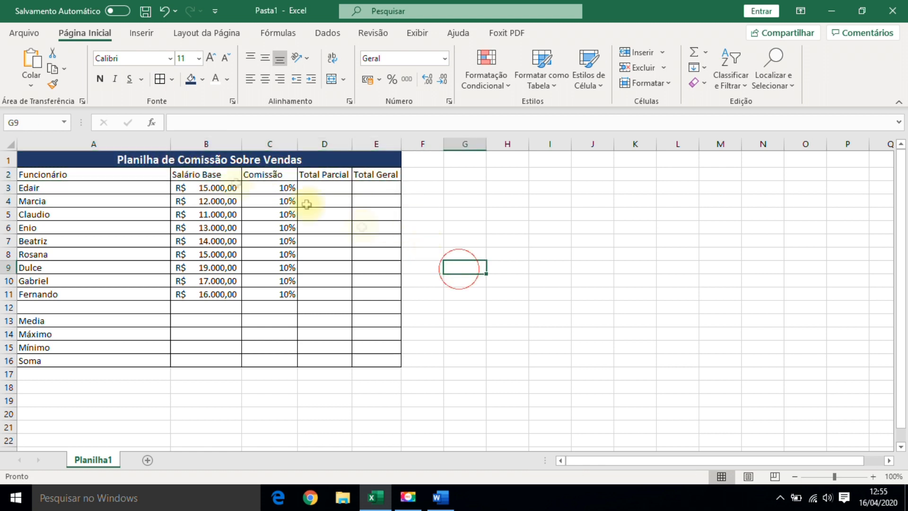
pyautogui.click(62, 173)
pyautogui.moveTo(104, 175); pyautogui.dragTo(364, 182)
pyautogui.click(99, 79)
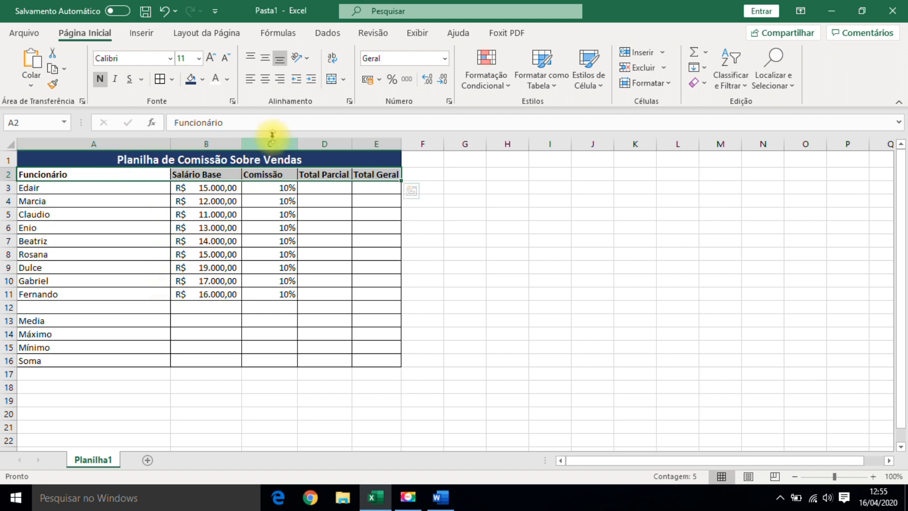
pyautogui.click(264, 78)
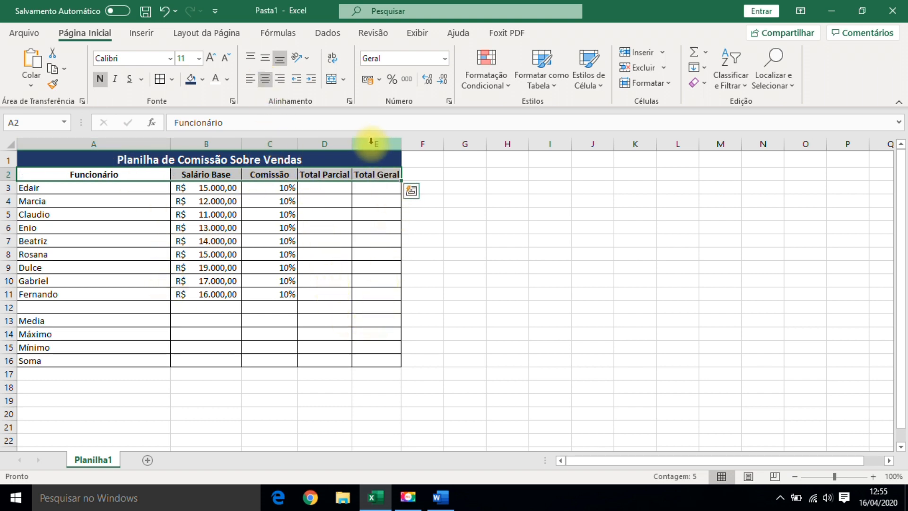
# - Widen the Total Parcial and Total Geral columns and narrow the Funcionário column
pyautogui.moveTo(354, 143); pyautogui.dragTo(430, 145)
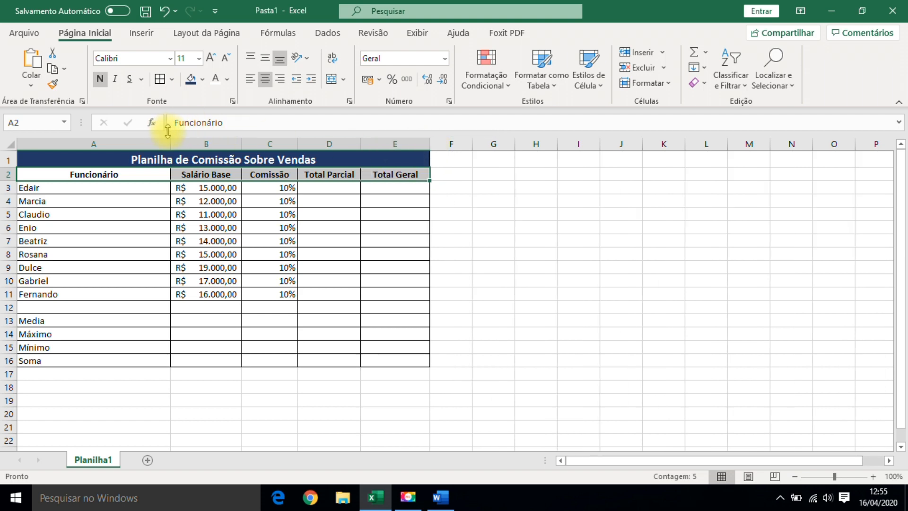
pyautogui.moveTo(171, 139); pyautogui.dragTo(148, 138)
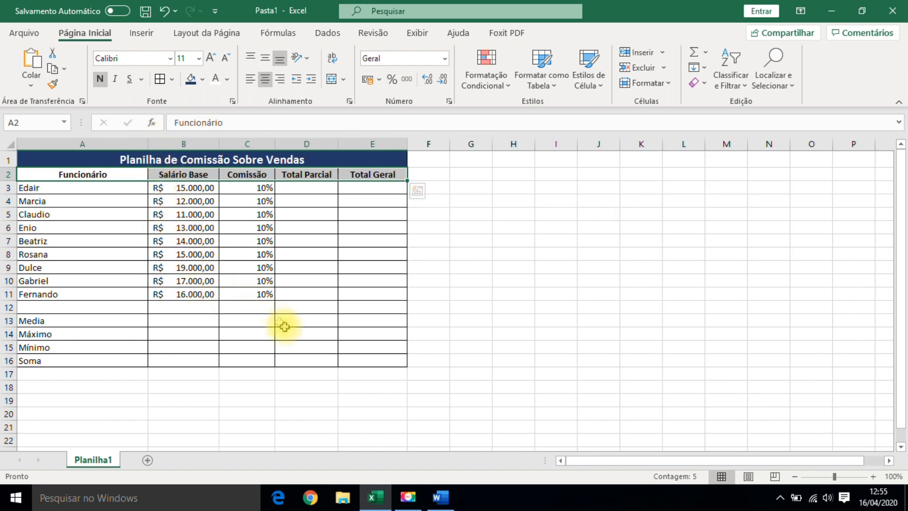
pyautogui.click(491, 380)
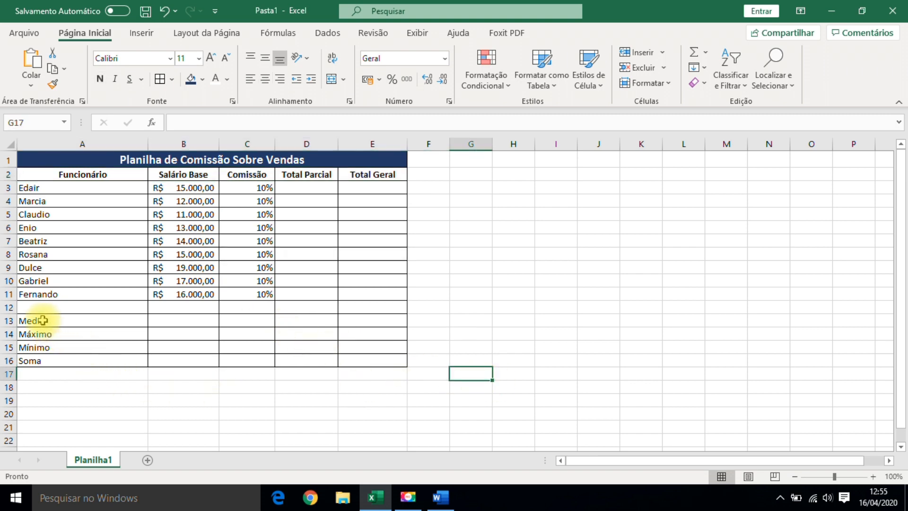
# - Make the summary labels in A13:A16 bold
pyautogui.moveTo(42, 320); pyautogui.dragTo(38, 360)
pyautogui.click(100, 80)
pyautogui.click(276, 415)
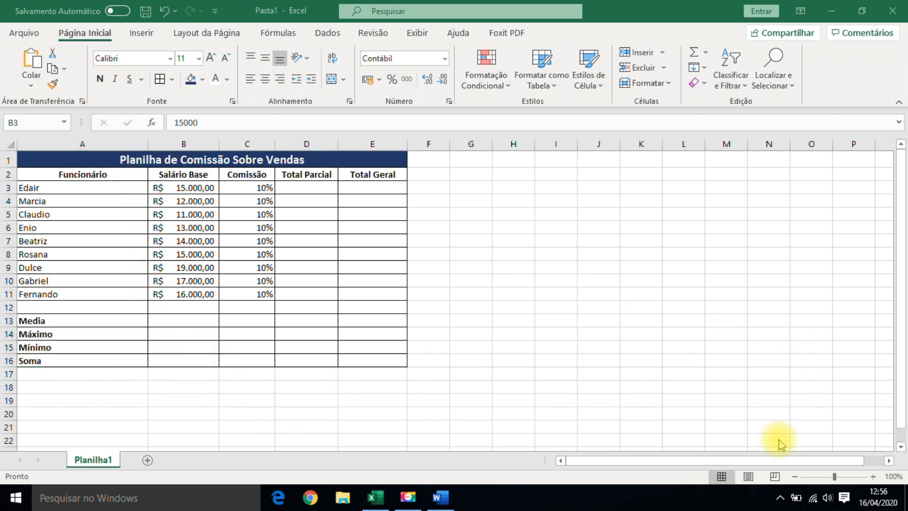
pyautogui.click(523, 279)
pyautogui.click(483, 269)
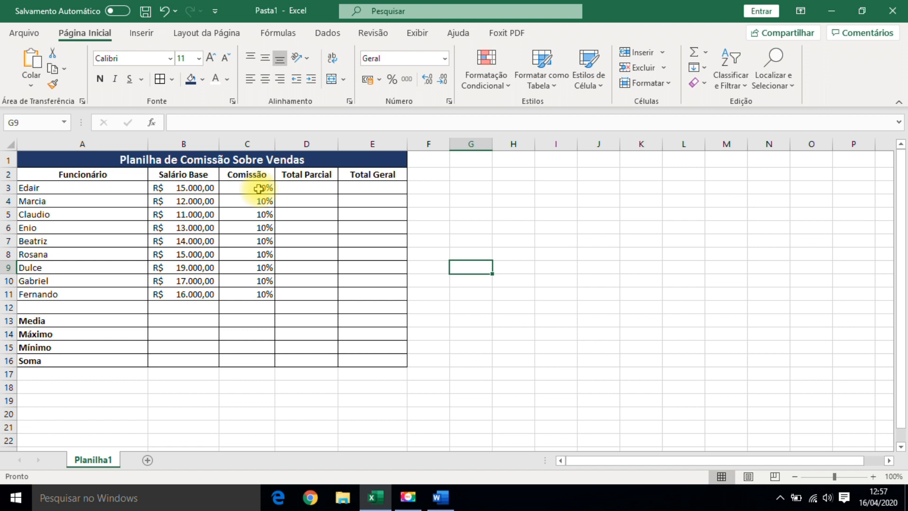
# - Insert a new blank column between Salário Base and Comissão
pyautogui.rightClick(247, 145)
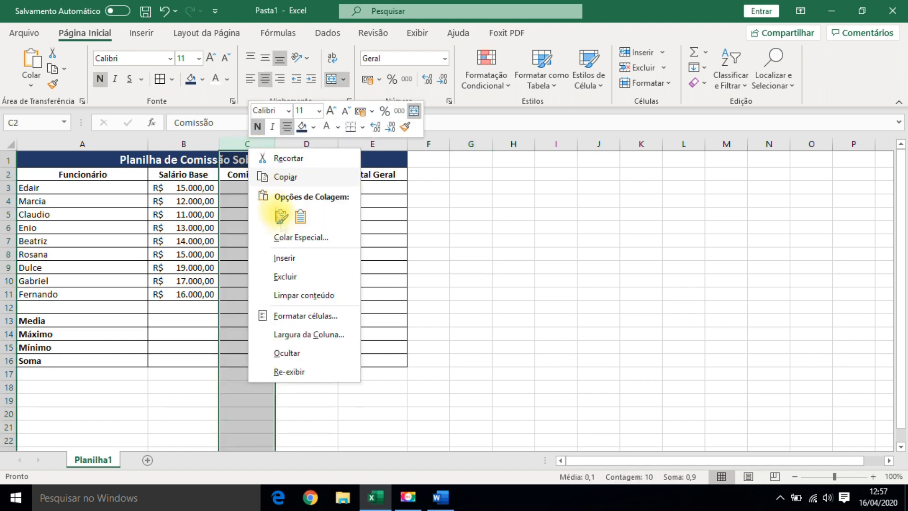
pyautogui.click(284, 258)
pyautogui.click(255, 183)
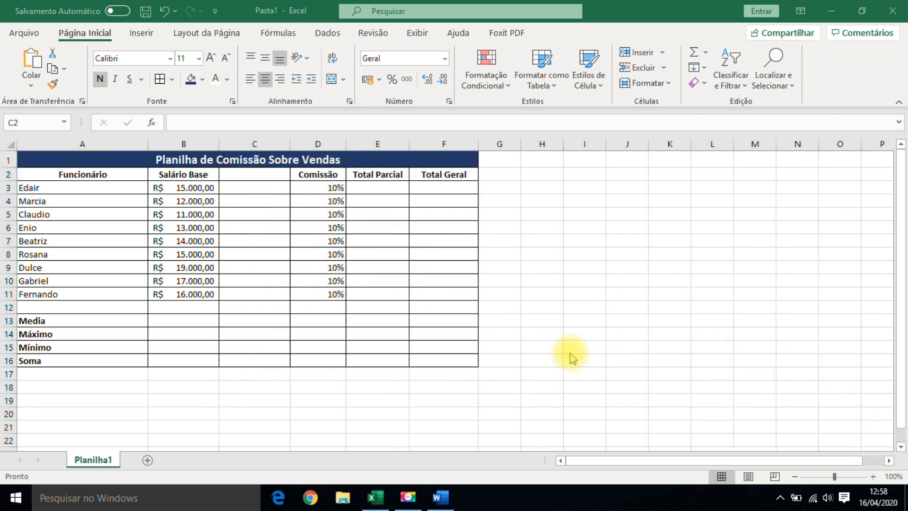
# - Enter the header Vendas in cell C2 of the new column
pyautogui.click(246, 176)
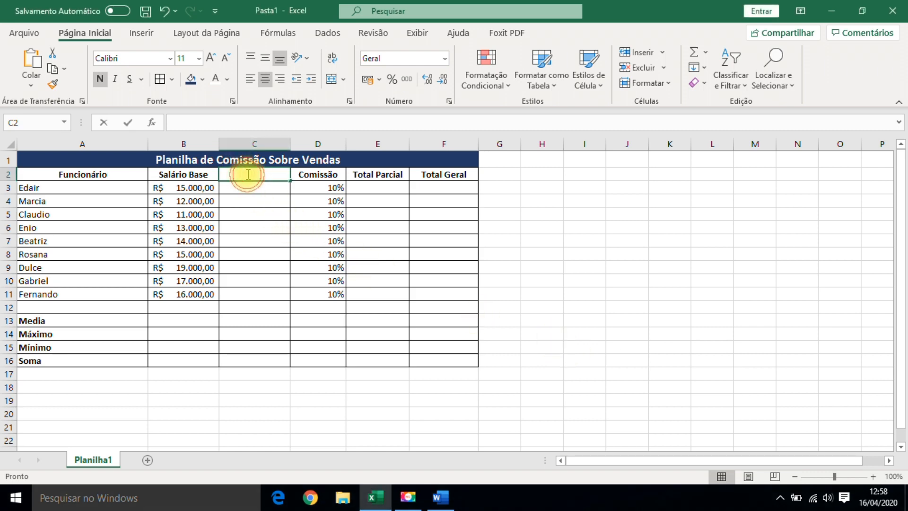
pyautogui.doubleClick(247, 175)
pyautogui.write('Vendas')
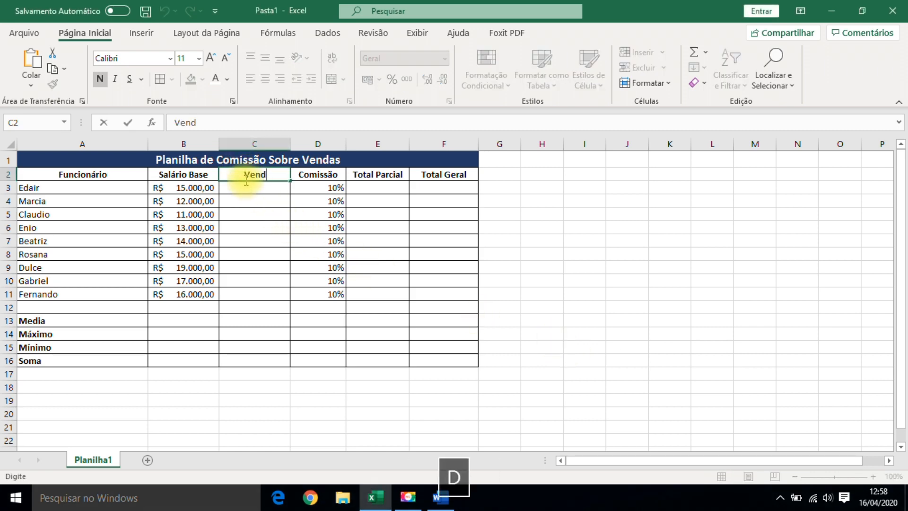
pyautogui.press('Return')
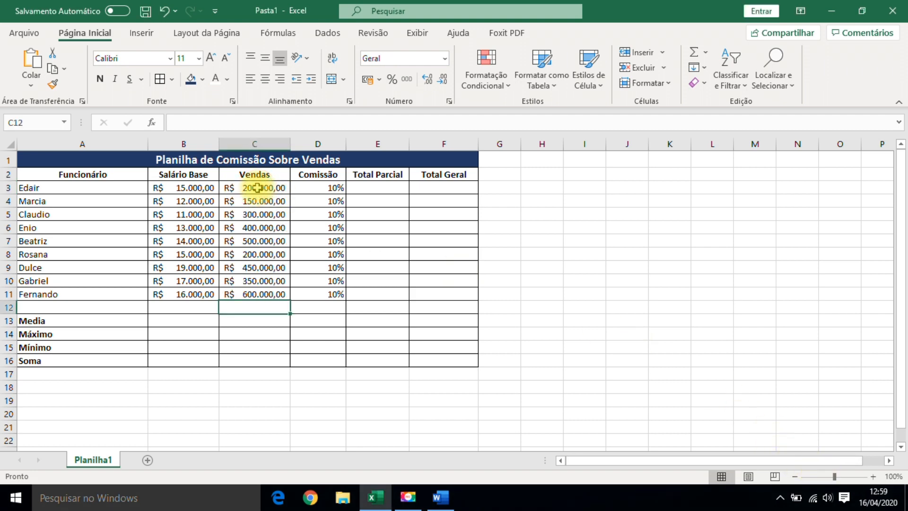
pyautogui.click(269, 189)
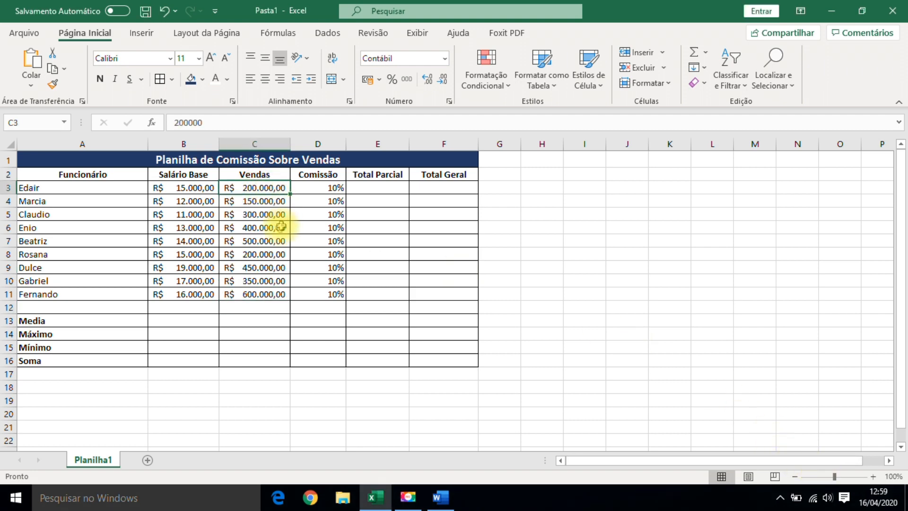
pyautogui.click(256, 199)
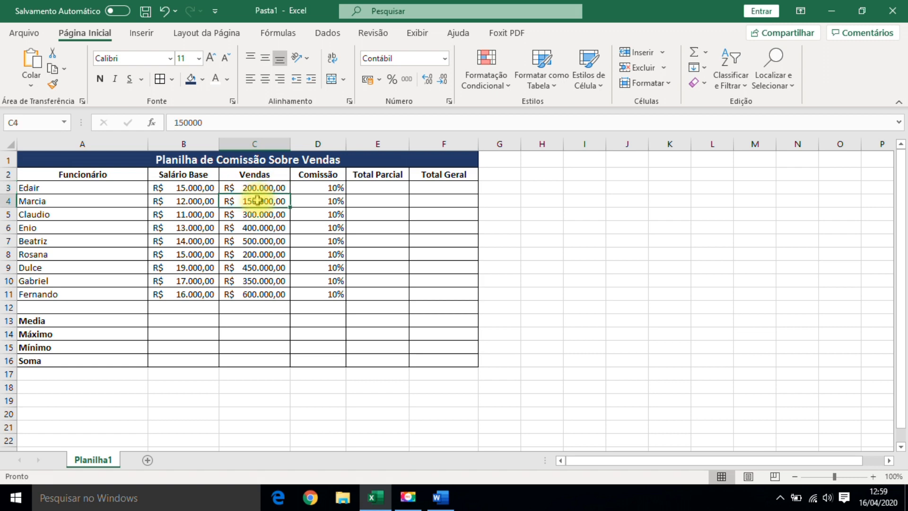
pyautogui.click(250, 213)
pyautogui.click(259, 187)
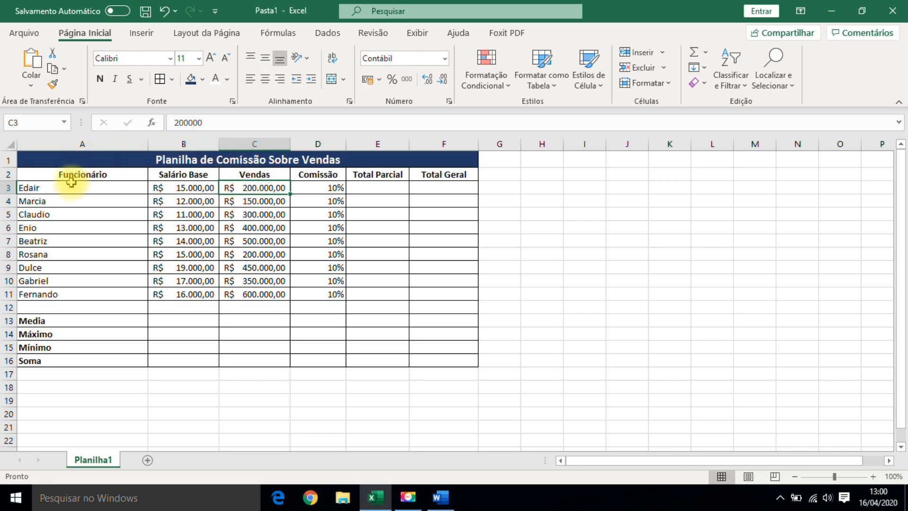
# - Enter the formula =C3*D3 in E3 to calculate the first employee's Total Parcial
pyautogui.click(369, 188)
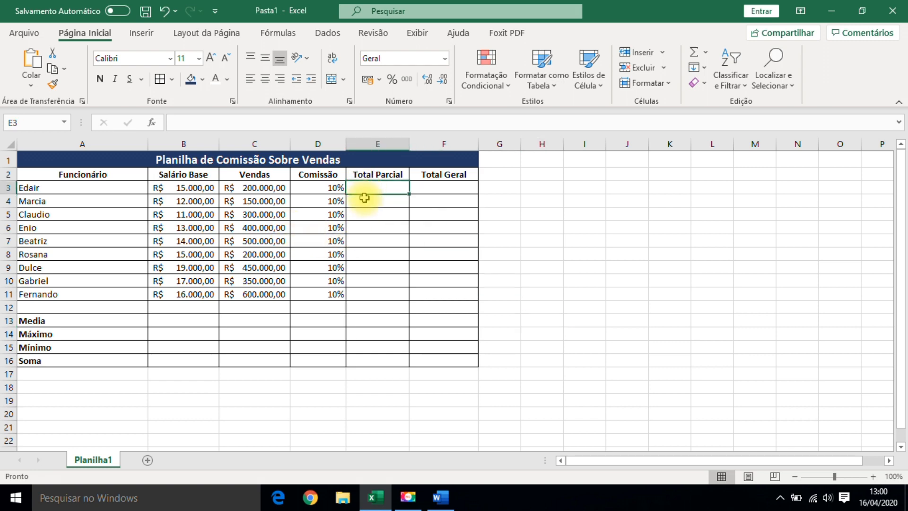
pyautogui.write('=')
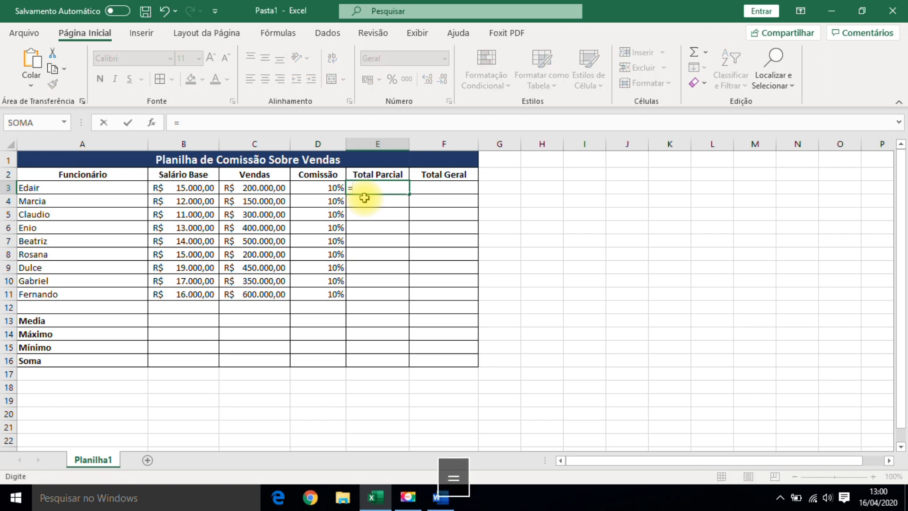
pyautogui.click(258, 190)
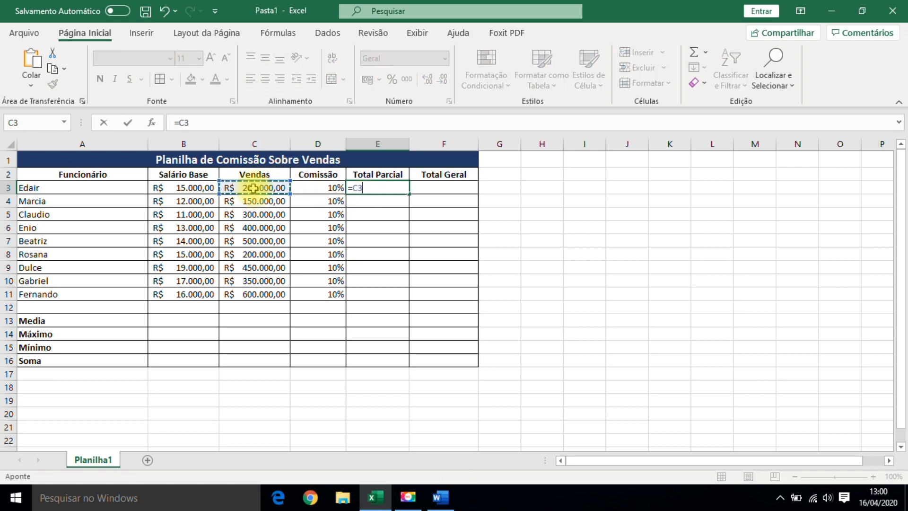
pyautogui.write('*')
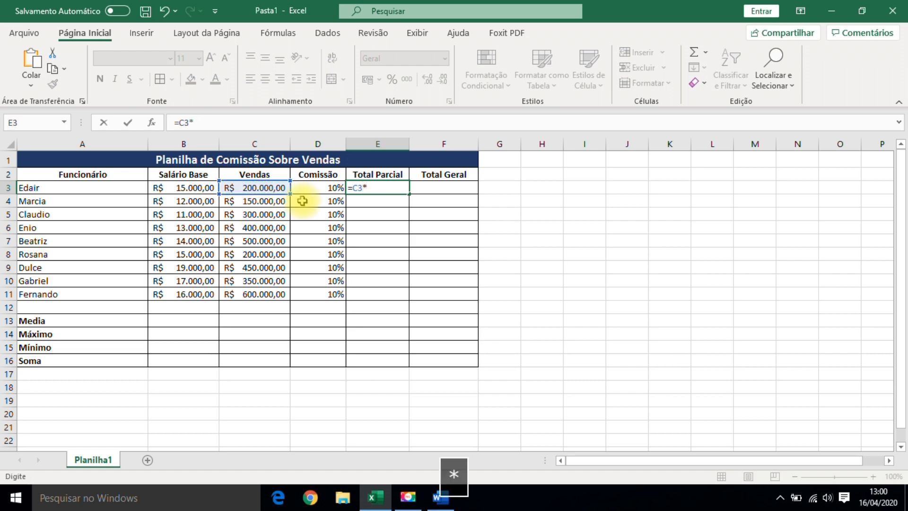
pyautogui.click(307, 187)
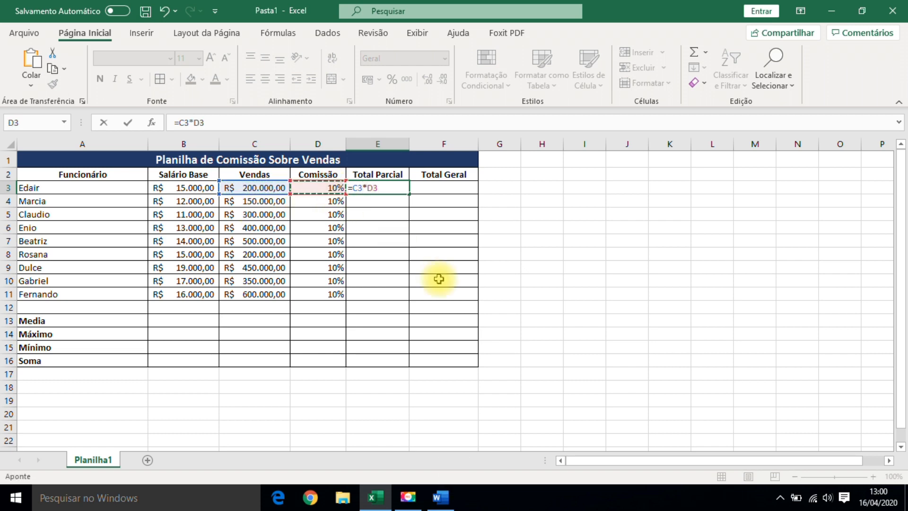
pyautogui.press('Return')
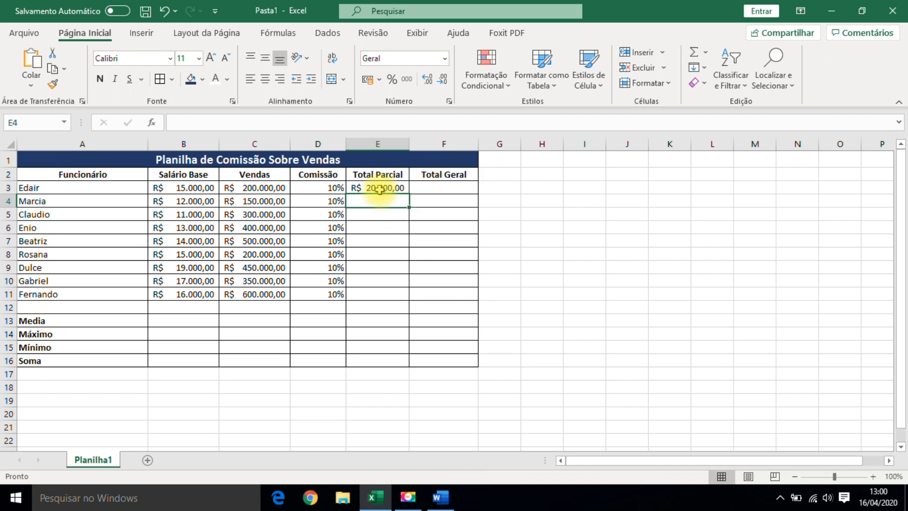
pyautogui.click(380, 190)
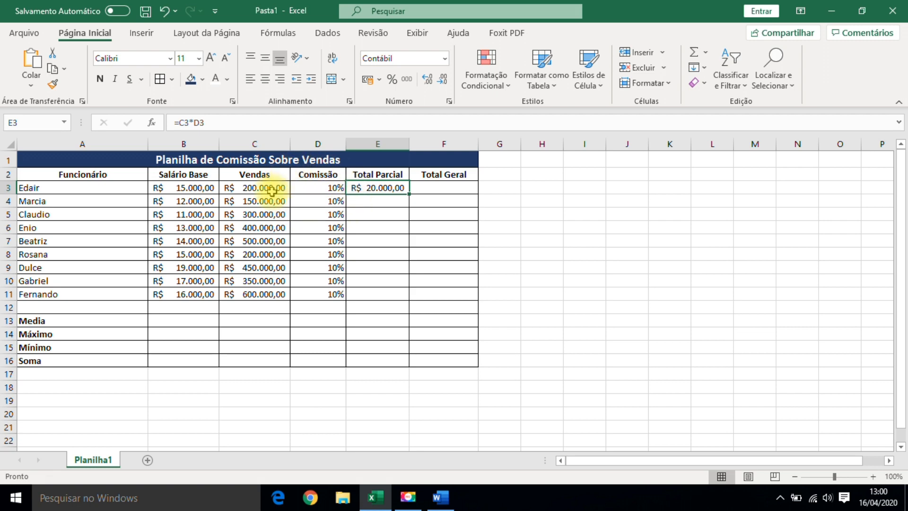
# - Enter the formula =C4*D4 in E4 to calculate the second employee's Total Parcial
pyautogui.click(364, 202)
pyautogui.write('=')
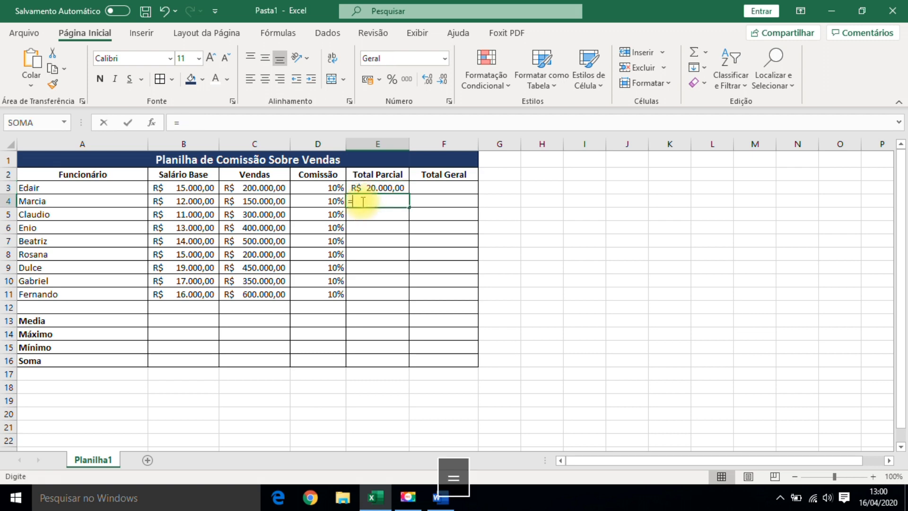
pyautogui.click(257, 203)
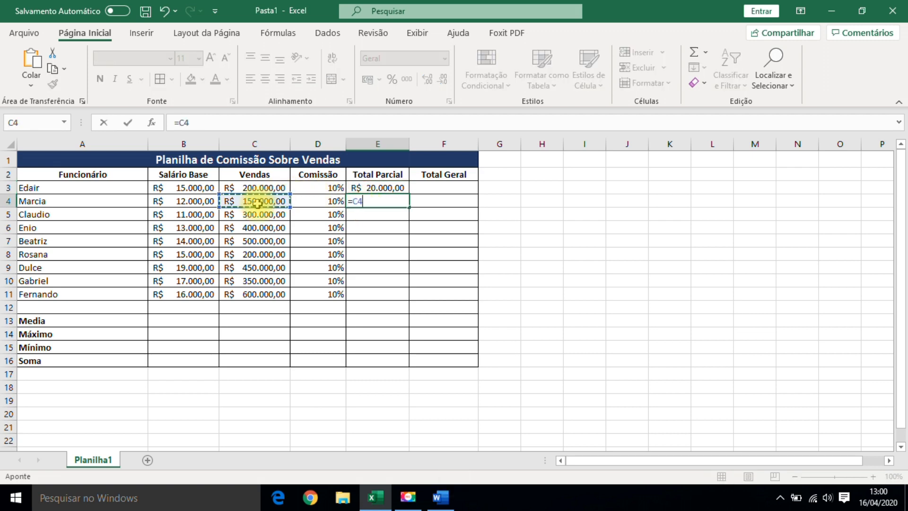
pyautogui.write('*')
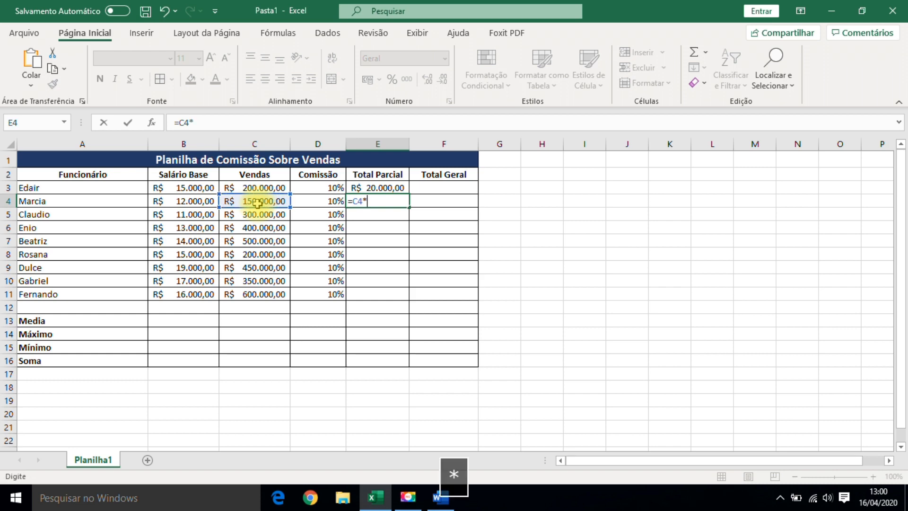
pyautogui.click(316, 201)
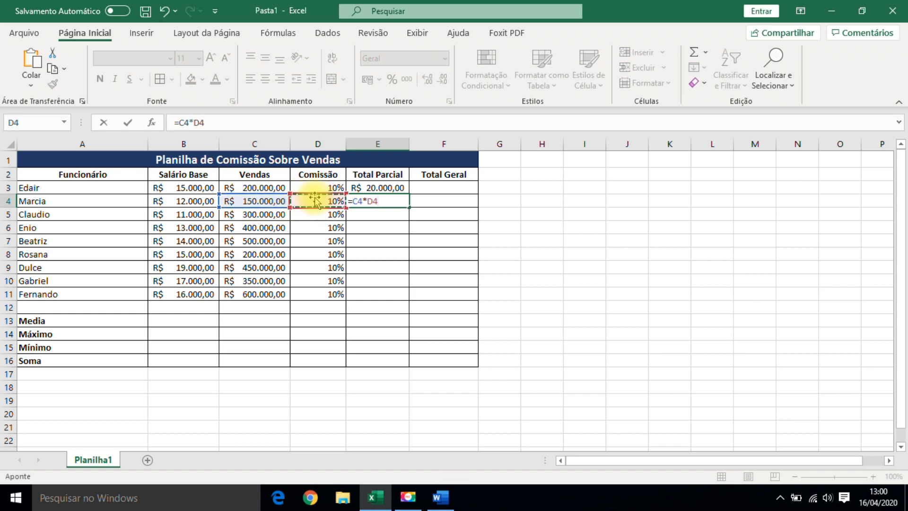
pyautogui.press('Return')
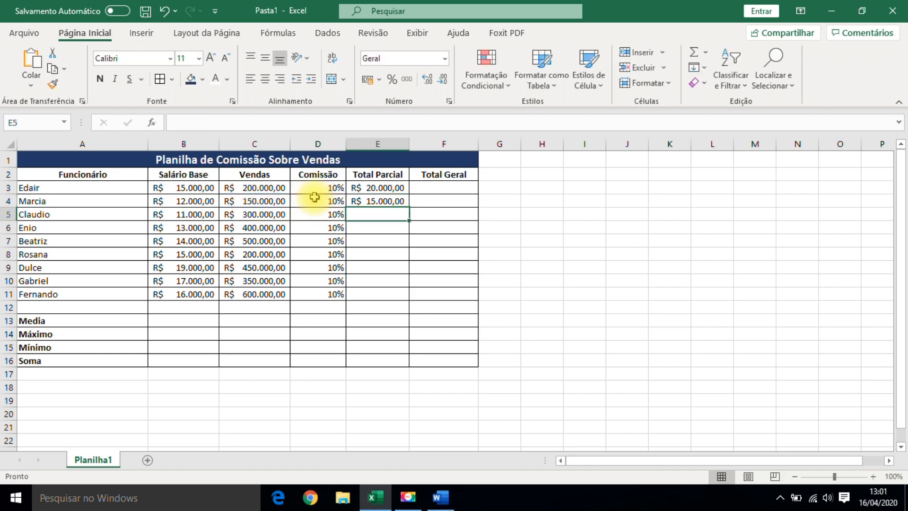
# - Enter the formula =C5*D5 in E5 to calculate the third employee's Total Parcial
pyautogui.write('=')
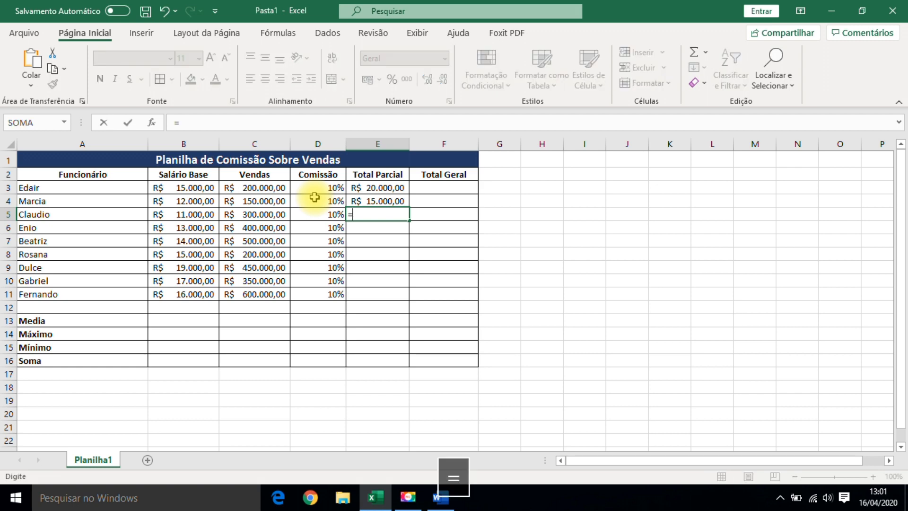
pyautogui.click(262, 214)
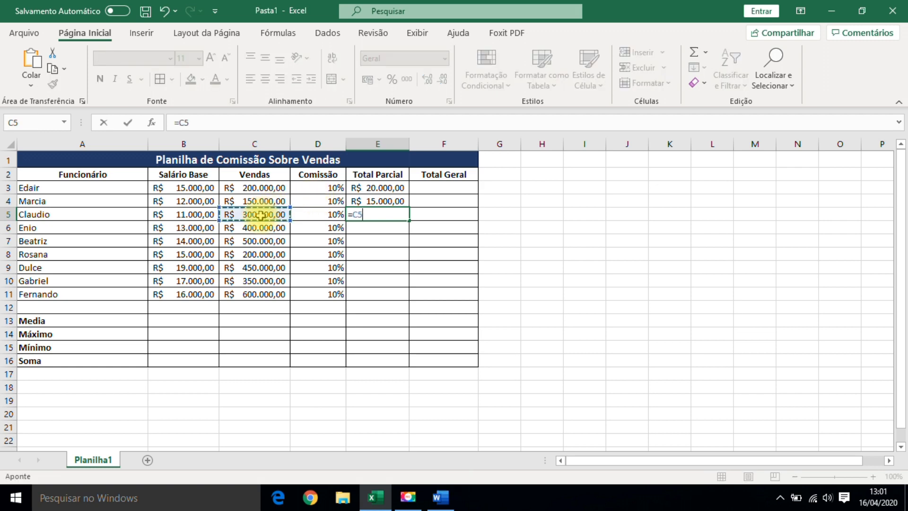
pyautogui.write('*')
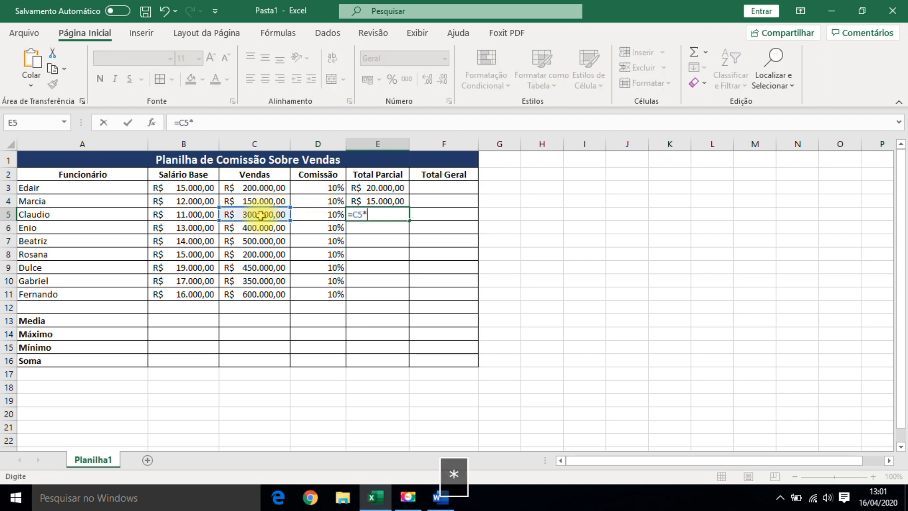
pyautogui.click(324, 215)
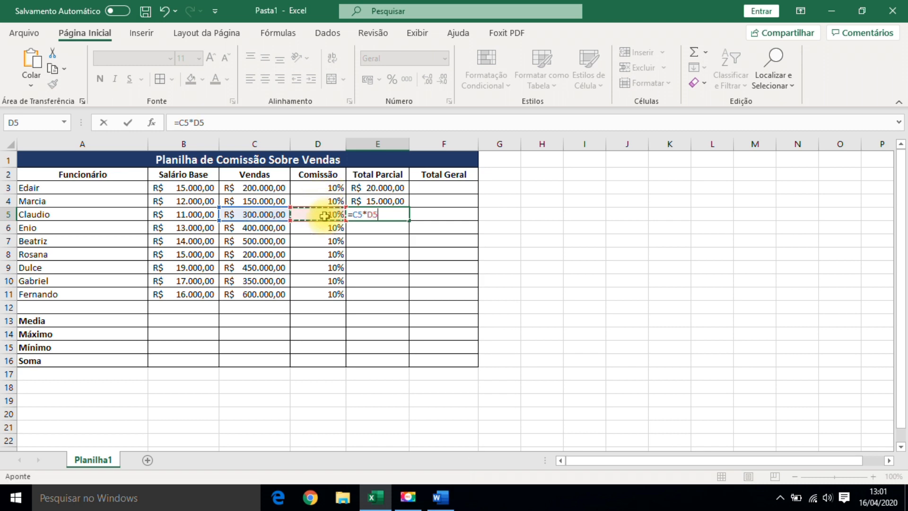
pyautogui.press('Return')
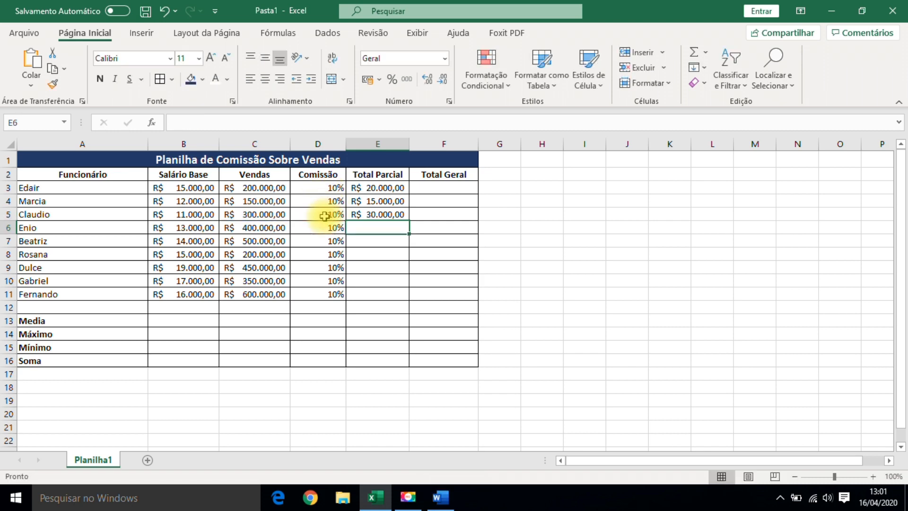
# - Examine the Total Parcial formulas in E3 and E4 to compare their cell references
pyautogui.press('Up')
pyautogui.press('Up')
pyautogui.press('Up')
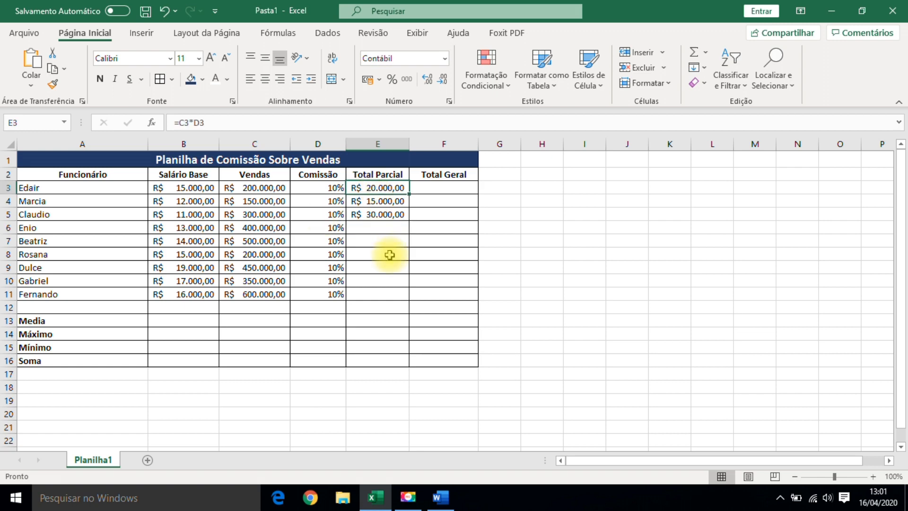
pyautogui.click(581, 279)
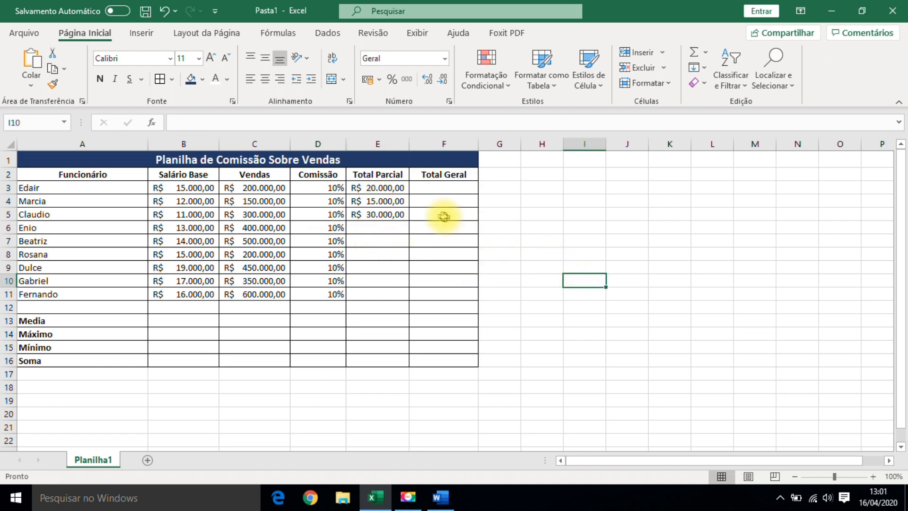
pyautogui.click(385, 188)
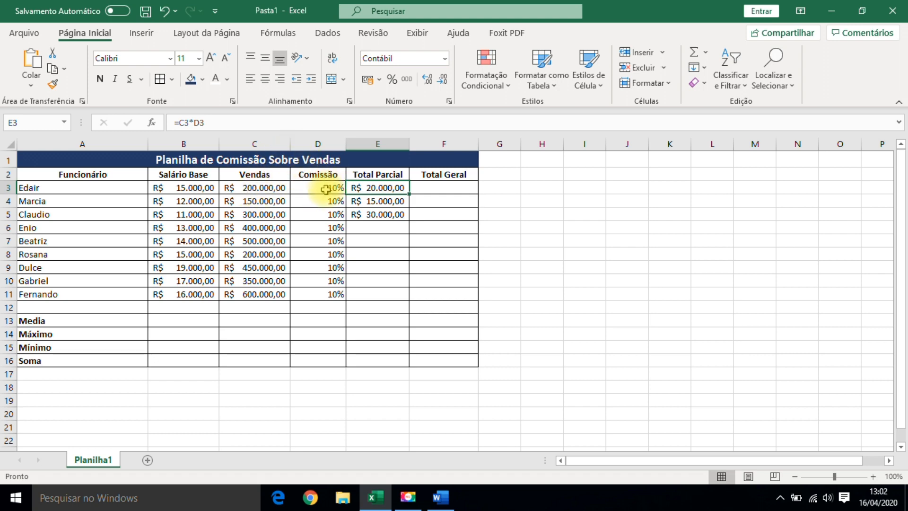
pyautogui.click(377, 199)
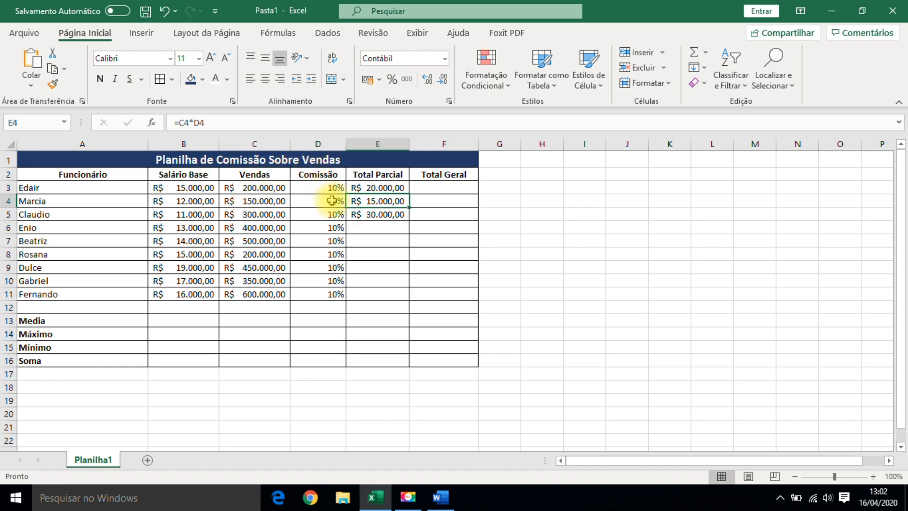
# - Clear the Total Parcial formulas from E5 and E4, keeping only the one in E3
pyautogui.click(382, 214)
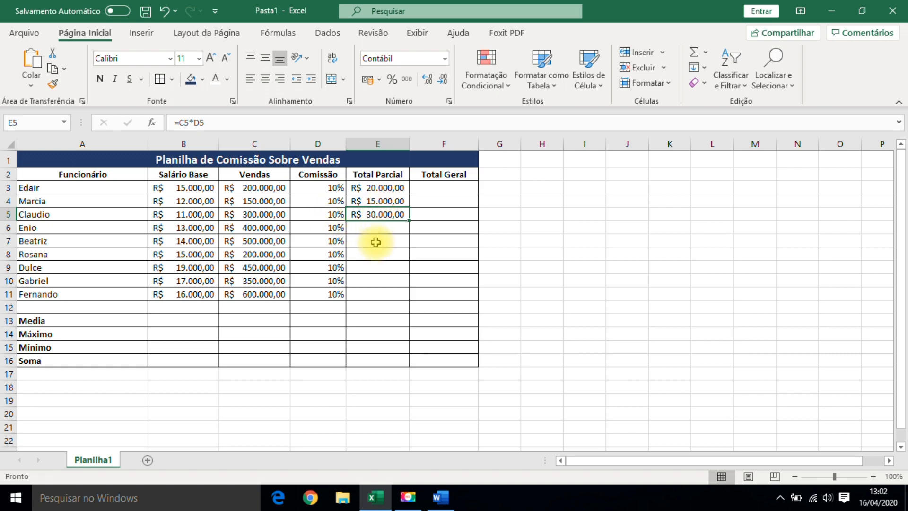
pyautogui.press('Delete')
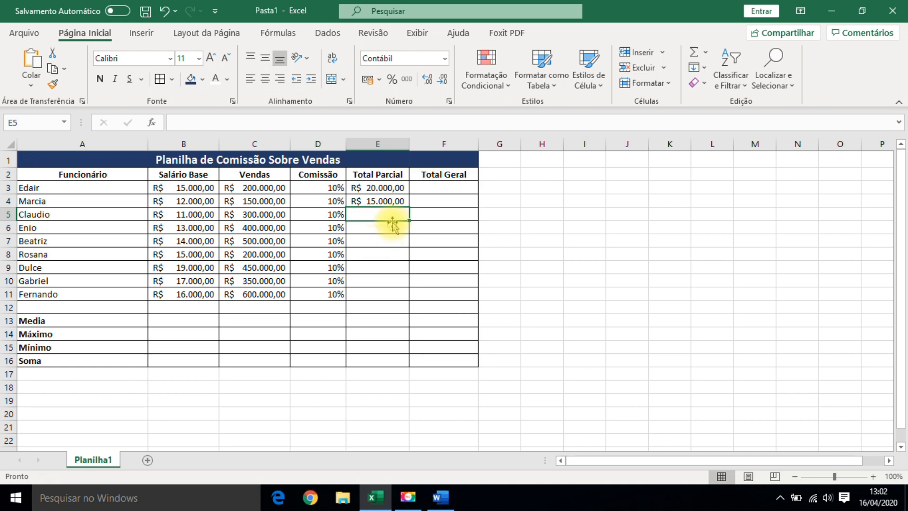
pyautogui.click(397, 201)
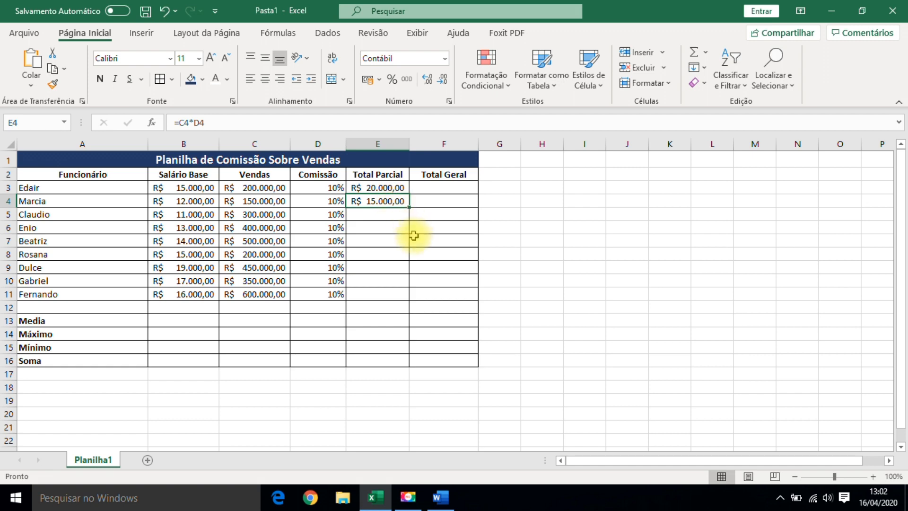
pyautogui.press('Delete')
# - Fill the Total Parcial formula from E3 down through E11
pyautogui.click(386, 188)
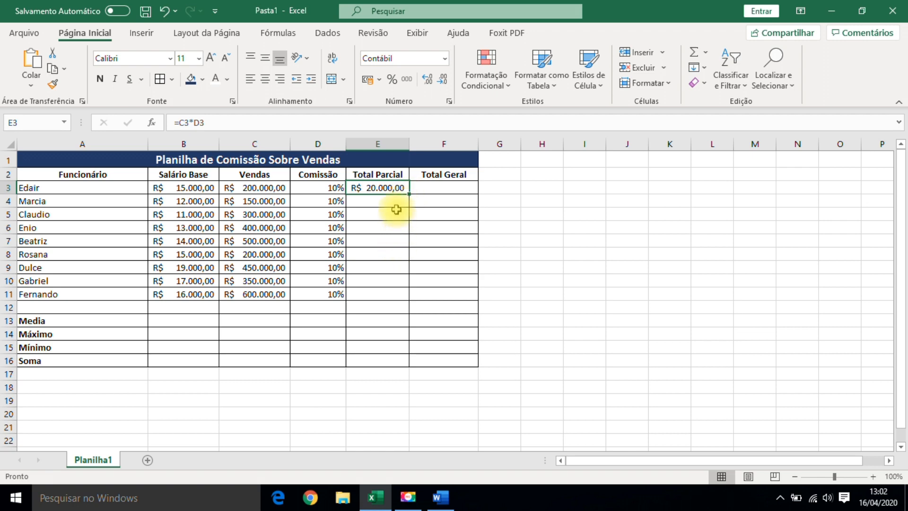
pyautogui.click(579, 253)
pyautogui.click(377, 188)
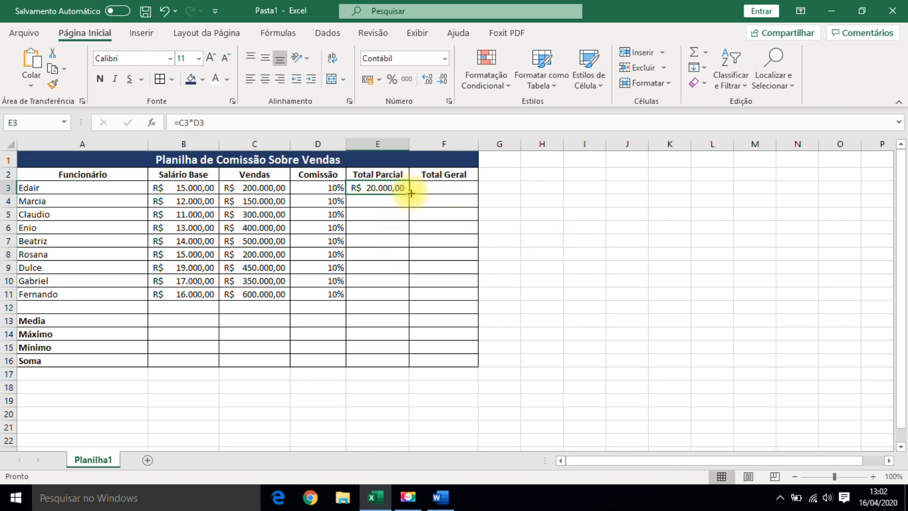
pyautogui.moveTo(409, 194); pyautogui.dragTo(407, 303)
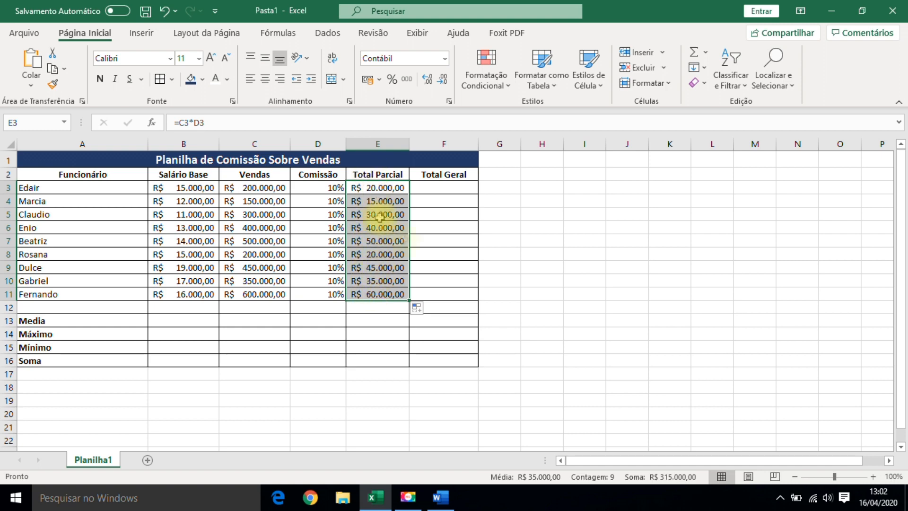
pyautogui.click(609, 318)
# - Check the cell references of the filled Total Parcial formulas in E3, E4 and E5
pyautogui.click(365, 186)
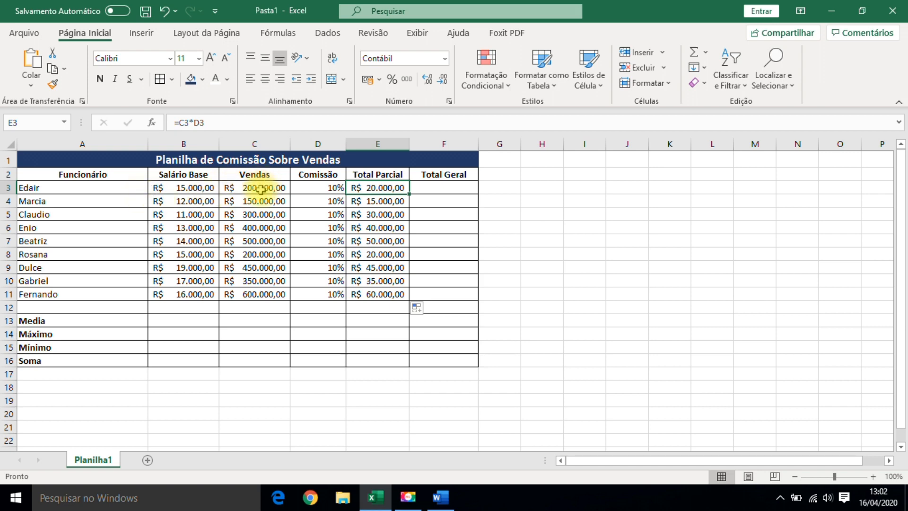
pyautogui.click(385, 201)
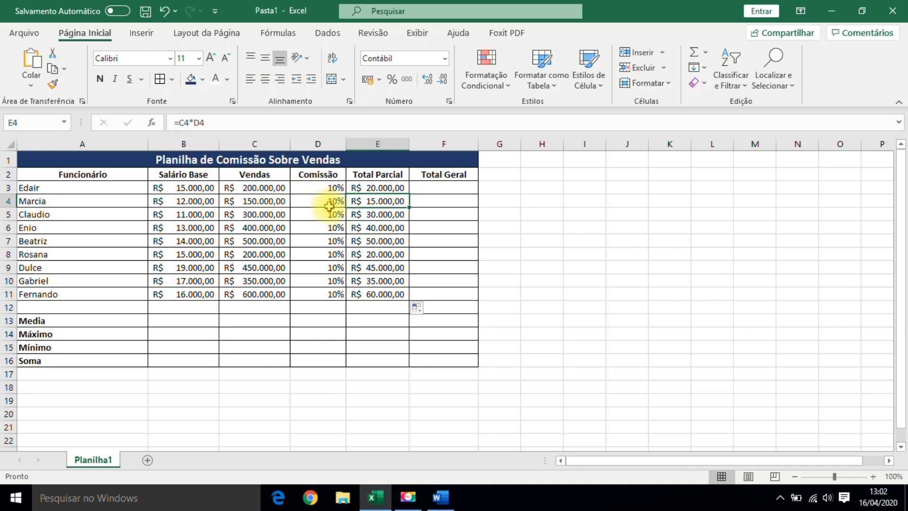
pyautogui.click(364, 217)
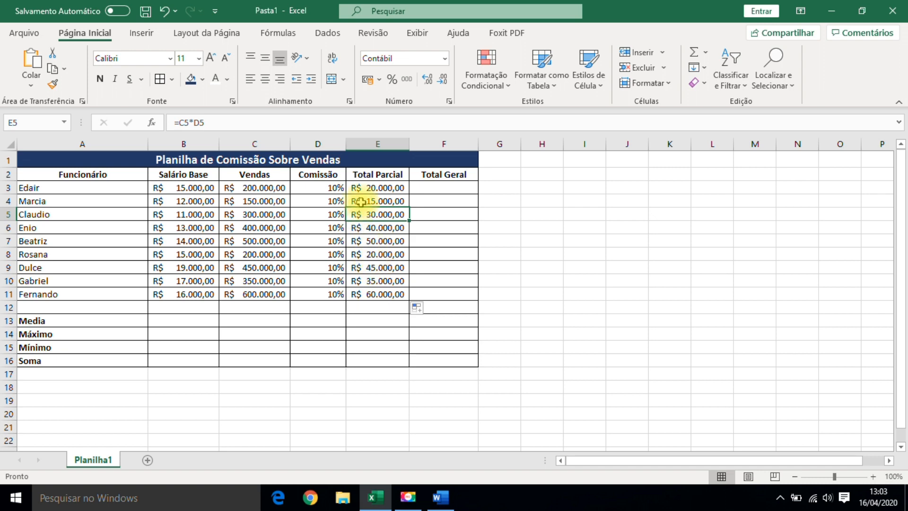
# - Repeat the fill of the E3 commission formula down the Total Parcial column to E11
pyautogui.click(396, 188)
pyautogui.moveTo(408, 193); pyautogui.dragTo(411, 299)
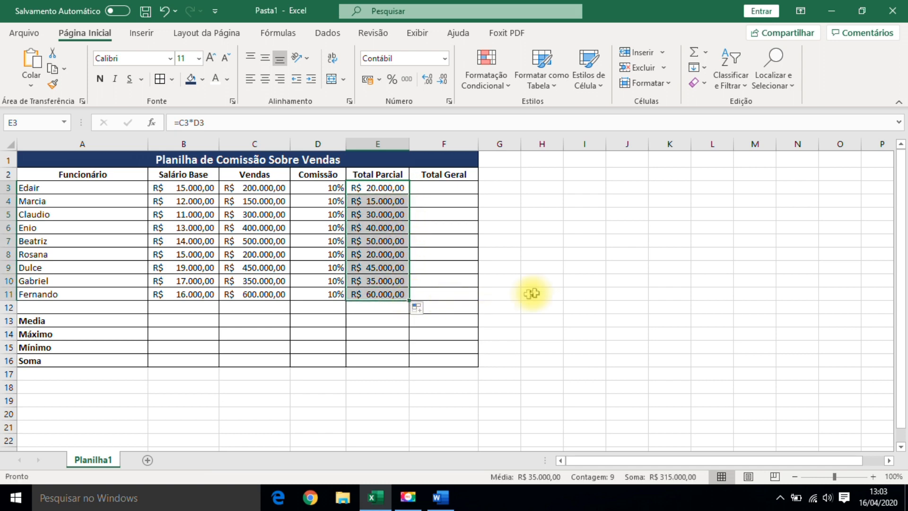
pyautogui.click(550, 280)
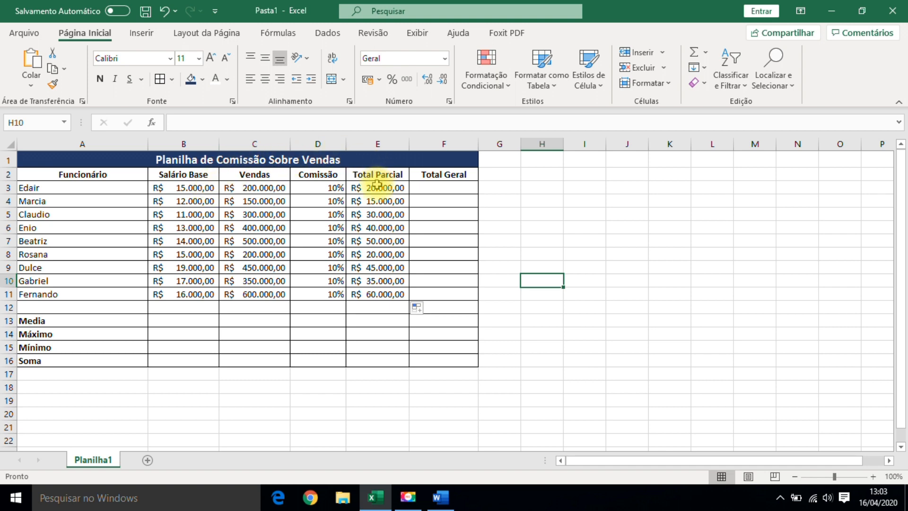
# - Enter the Total Geral formula =B3+E3 in F3, adding the base salary to the partial total
pyautogui.click(423, 189)
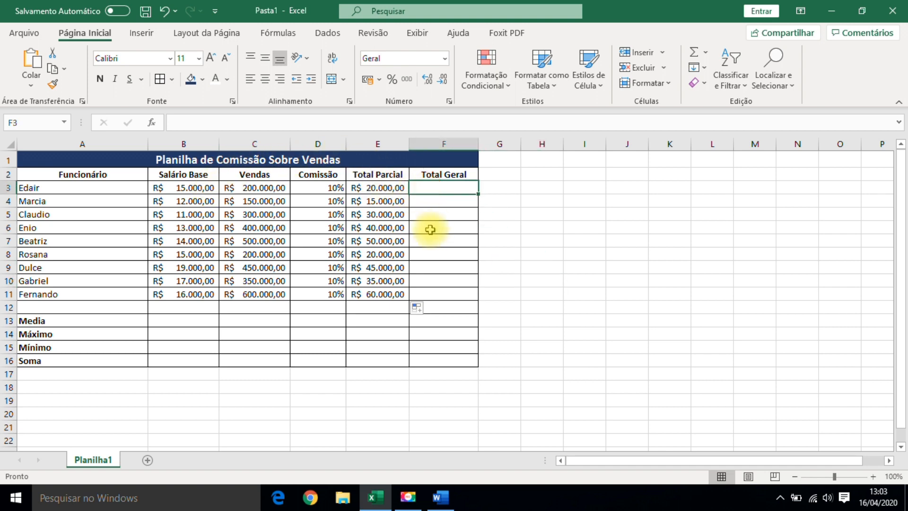
pyautogui.write('=')
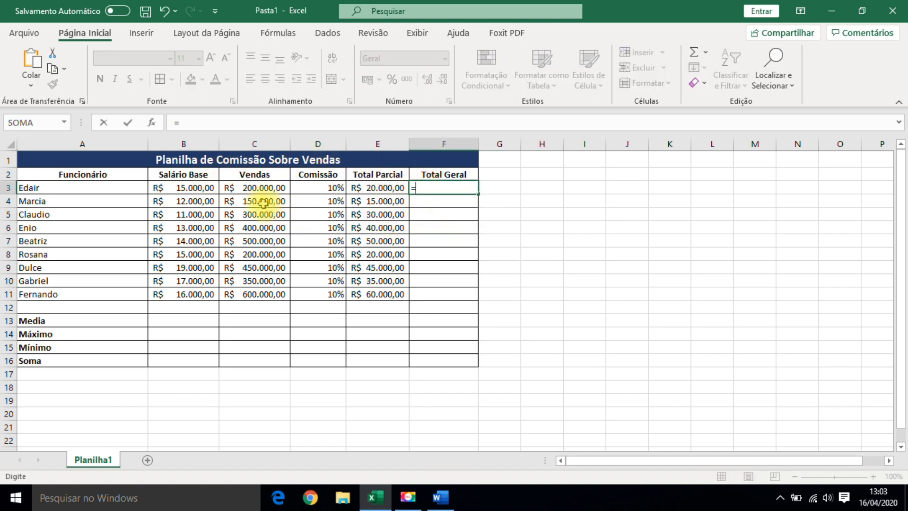
pyautogui.click(203, 189)
pyautogui.write('+')
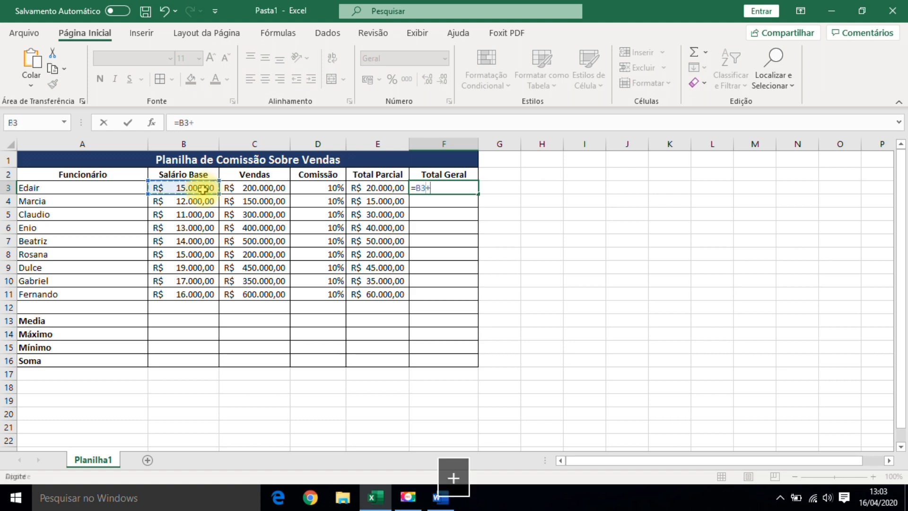
pyautogui.click(373, 188)
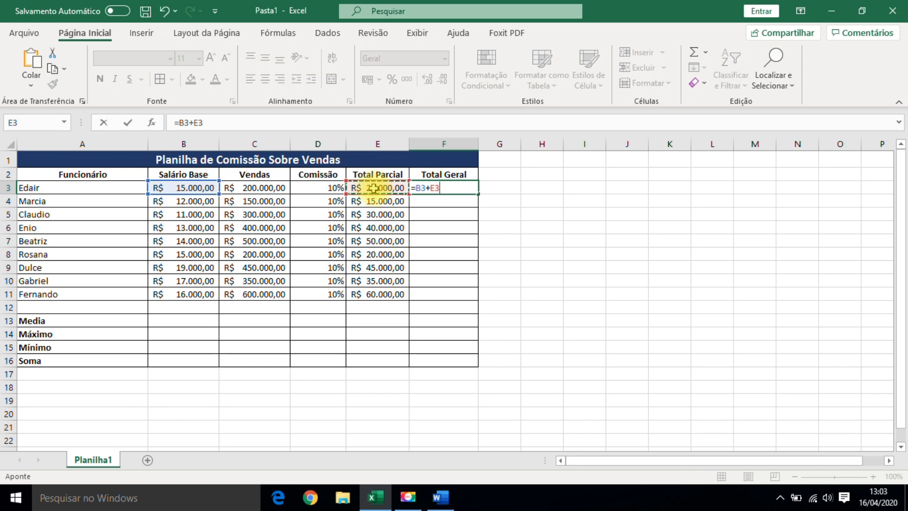
pyautogui.press('Return')
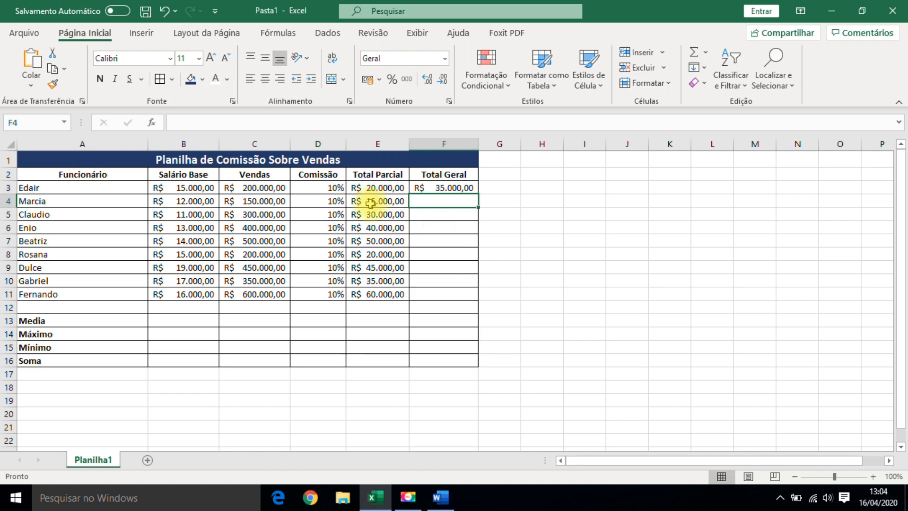
pyautogui.click(432, 189)
pyautogui.hotkey('ctrl', 'c')
pyautogui.click(435, 202)
pyautogui.press('Escape')
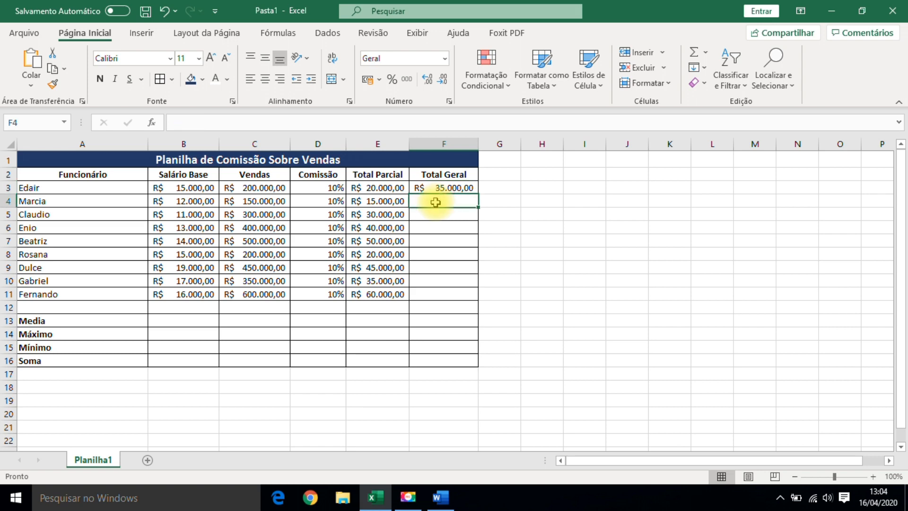
# - Fill the Total Geral formula from F3 down through F11 and check the copied references in F4, F5 and F6
pyautogui.click(437, 187)
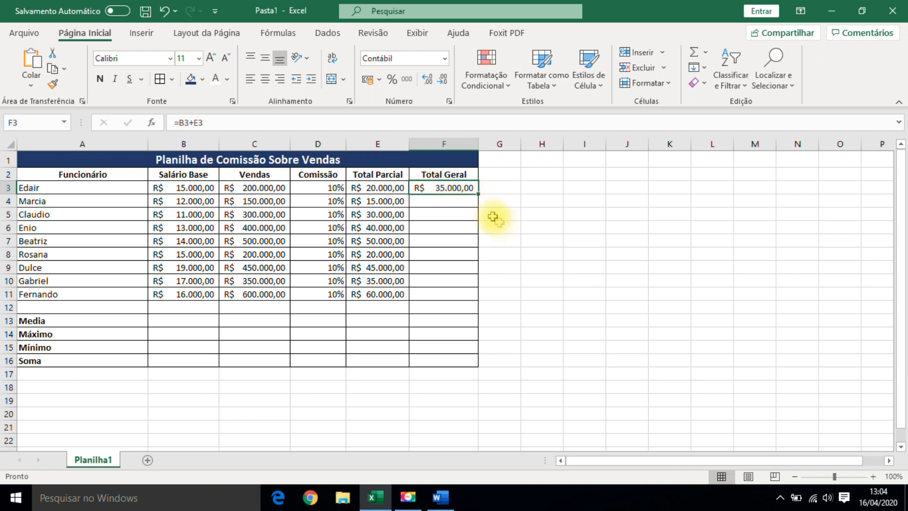
pyautogui.click(458, 201)
pyautogui.click(447, 187)
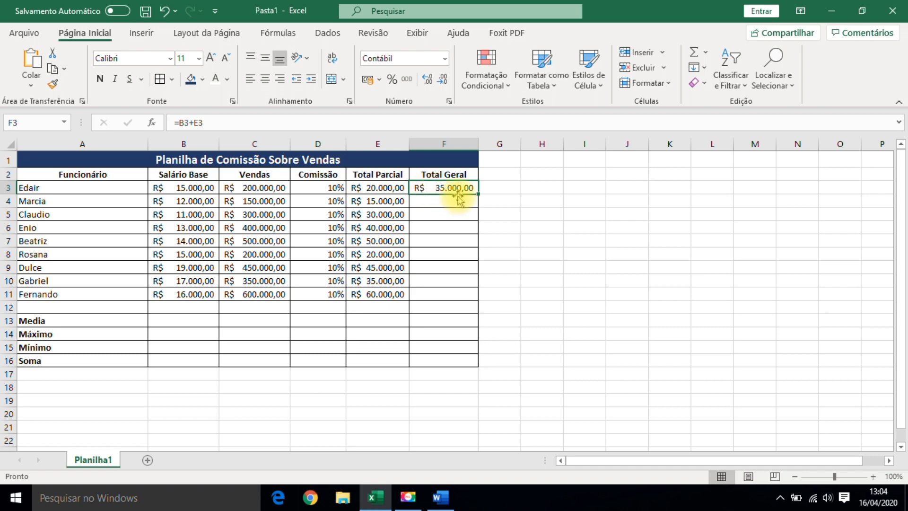
pyautogui.moveTo(478, 193); pyautogui.dragTo(464, 303)
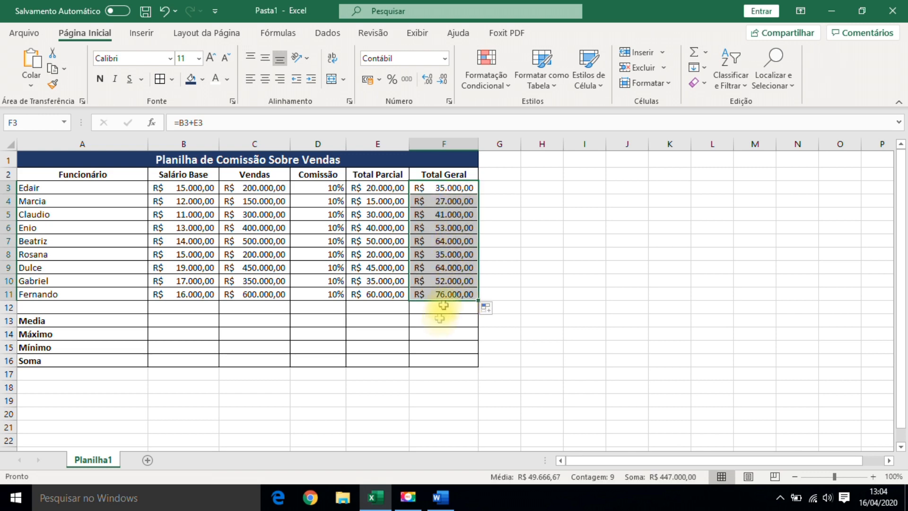
pyautogui.click(447, 199)
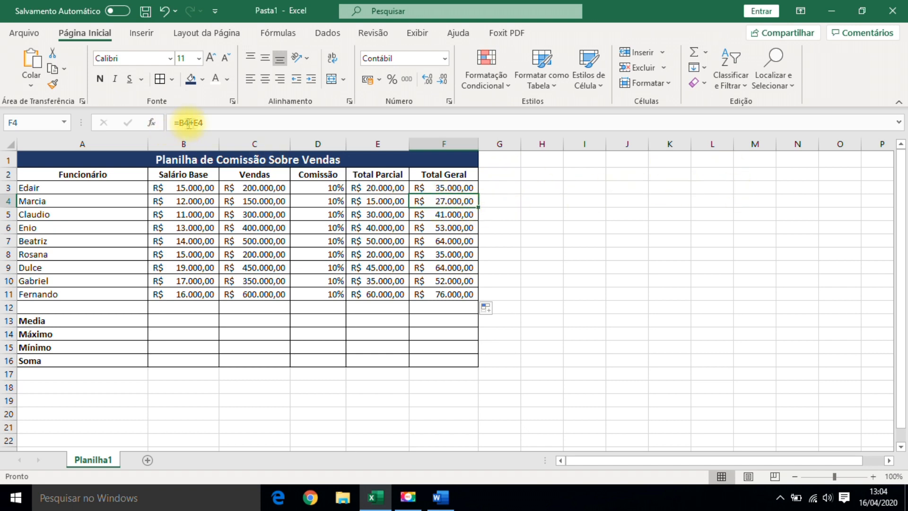
pyautogui.click(461, 216)
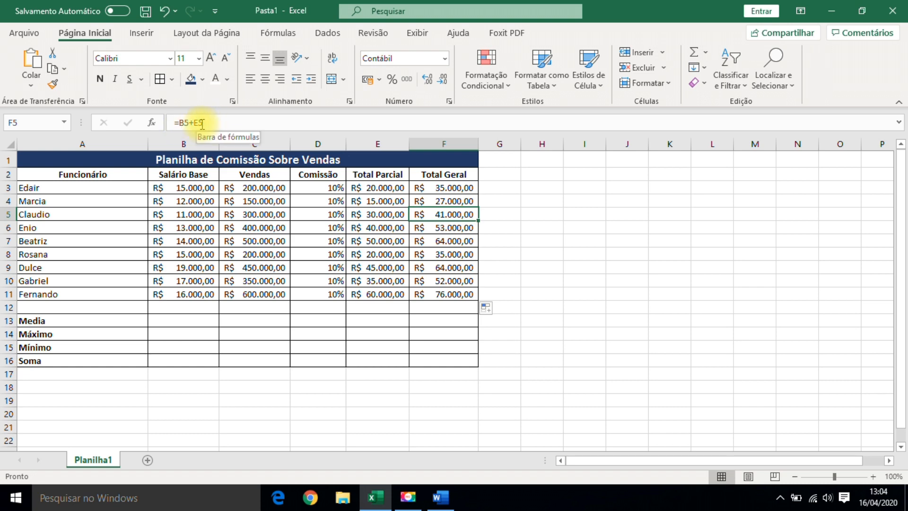
pyautogui.click(453, 228)
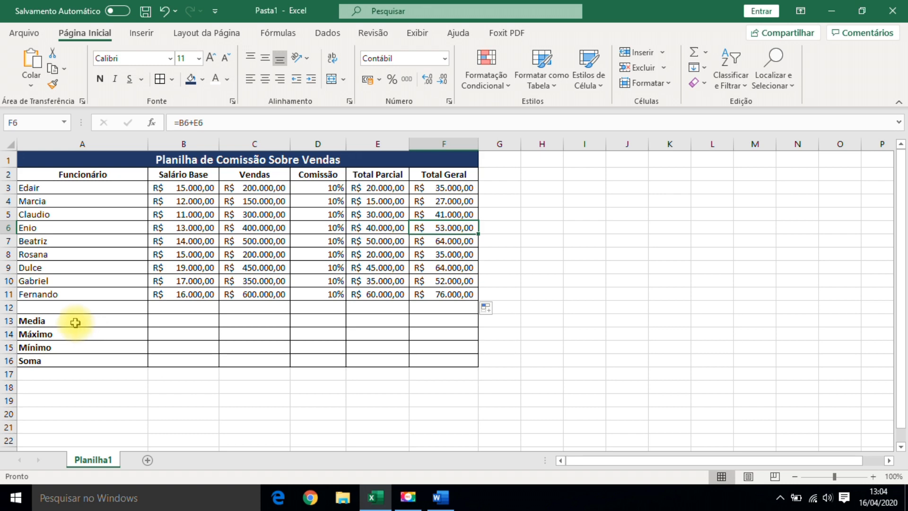
# - Enter =MÉDIA(B3:B11) in B13 to calculate the average of the Salário Base column
pyautogui.click(175, 321)
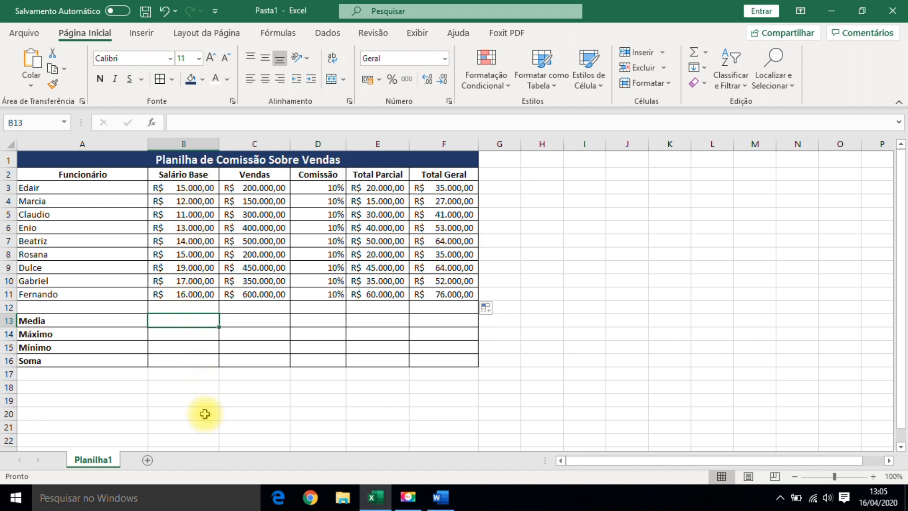
pyautogui.write('=')
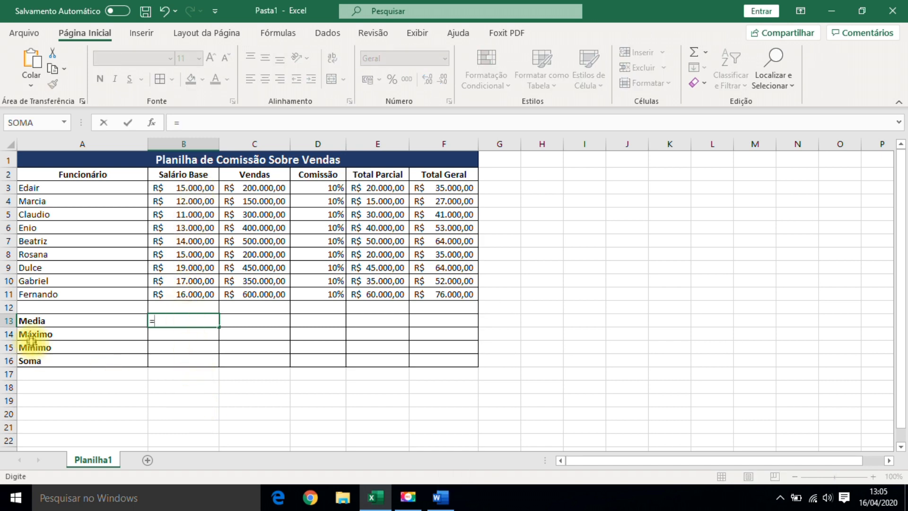
pyautogui.write('media(')
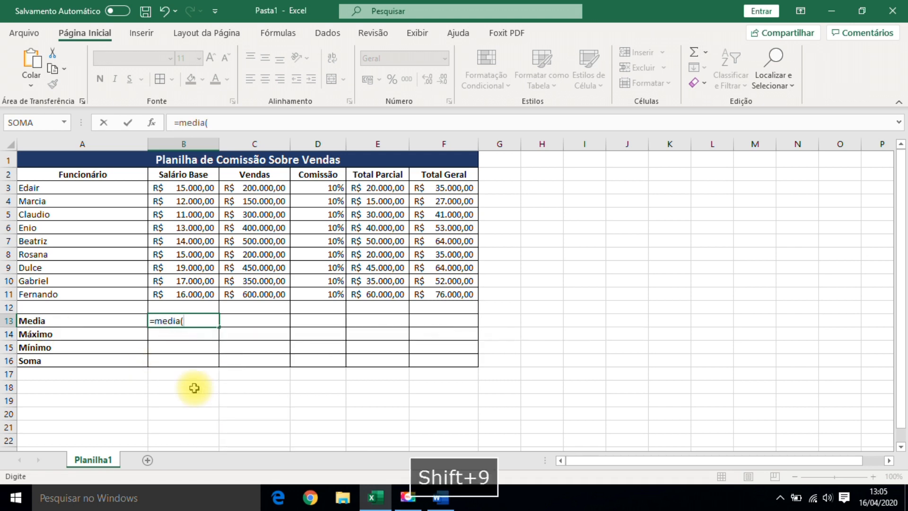
pyautogui.moveTo(191, 188); pyautogui.dragTo(194, 215)
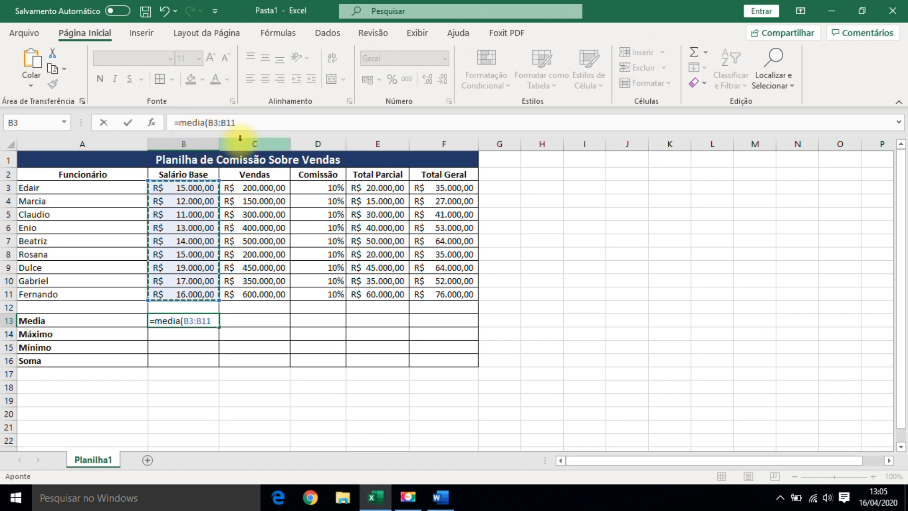
pyautogui.write(')')
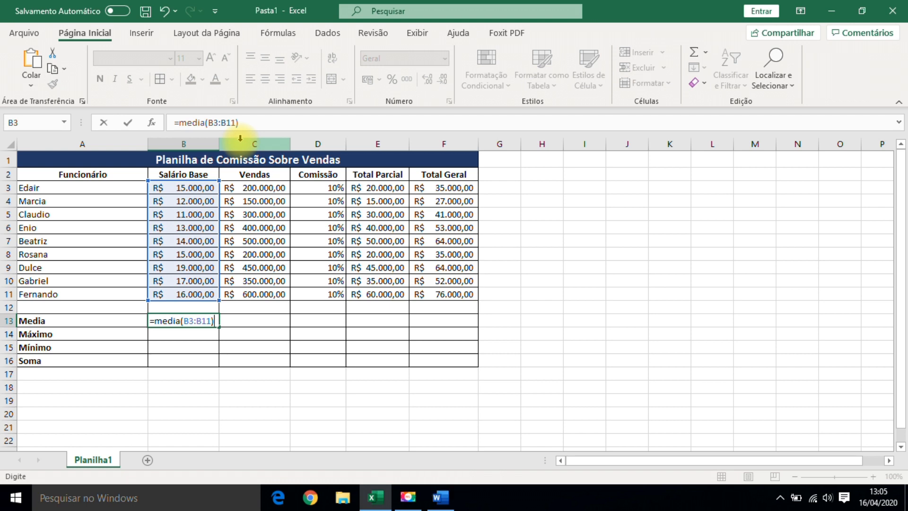
pyautogui.press('Return')
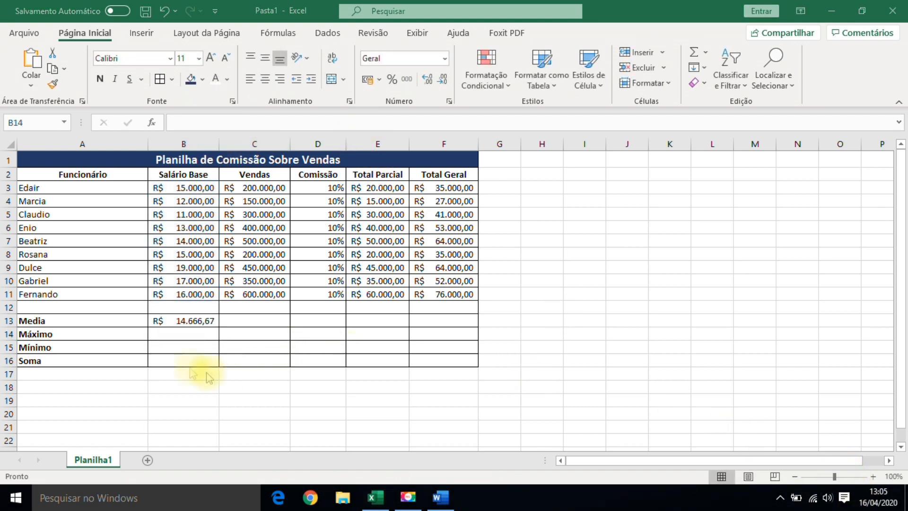
pyautogui.click(175, 321)
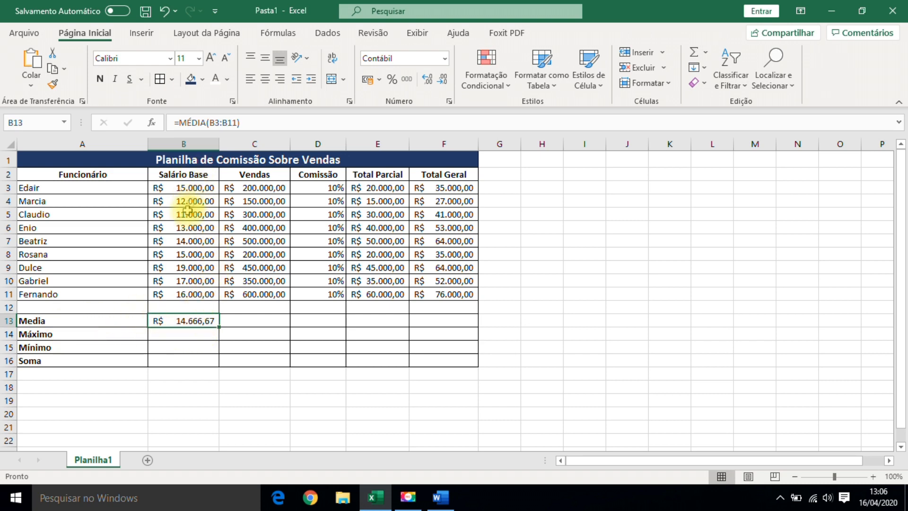
# - Enter =MÁXIMO(B3:B11) in B14 to calculate the highest value of the Salário Base column
pyautogui.click(163, 333)
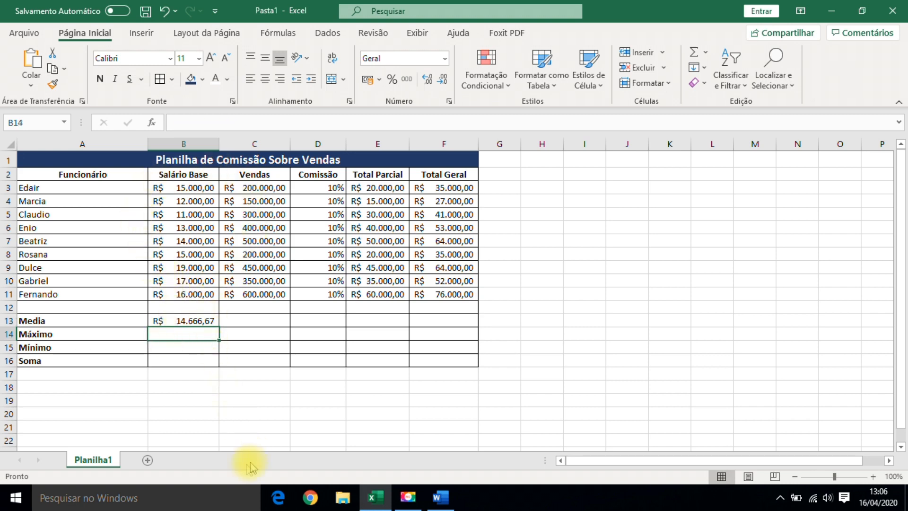
pyautogui.write('=maxim')
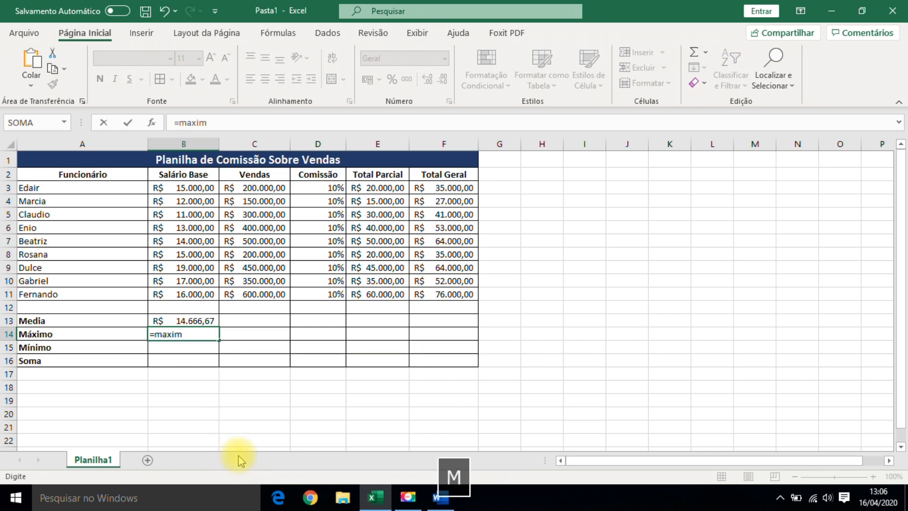
pyautogui.write('o(')
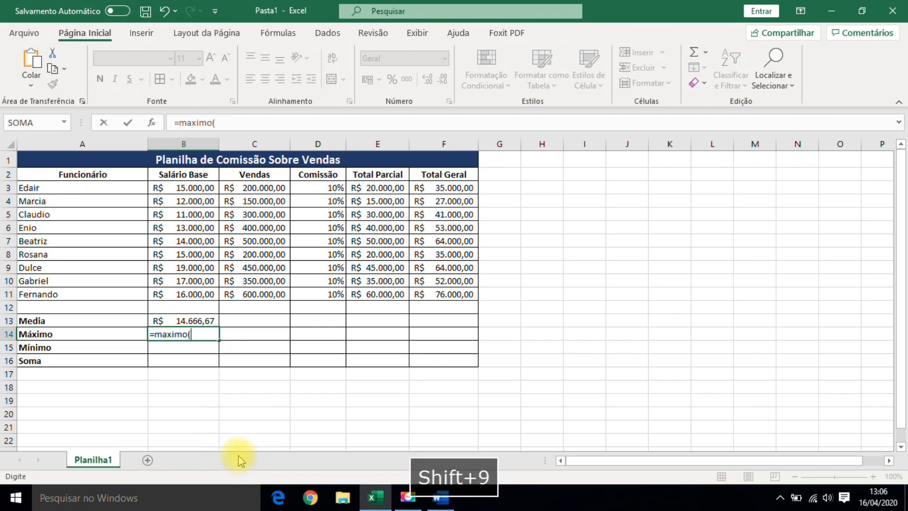
pyautogui.moveTo(195, 189); pyautogui.dragTo(198, 296)
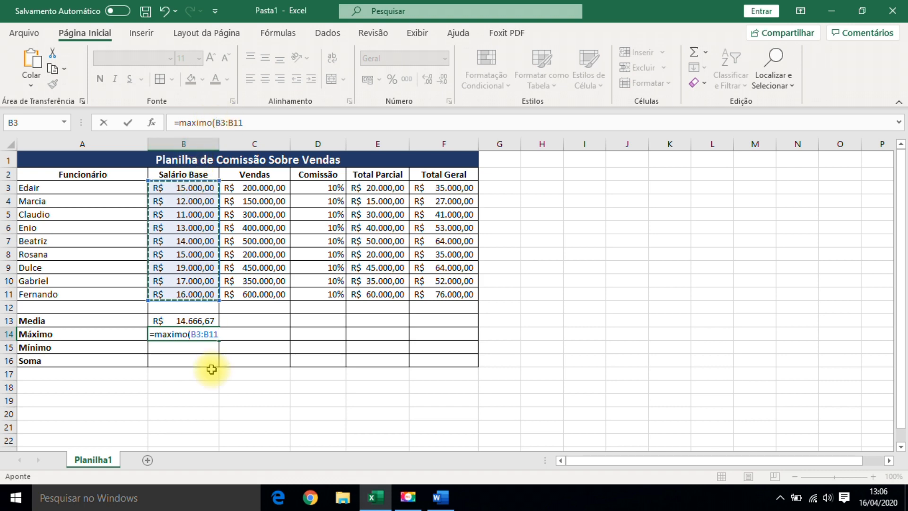
pyautogui.write(')')
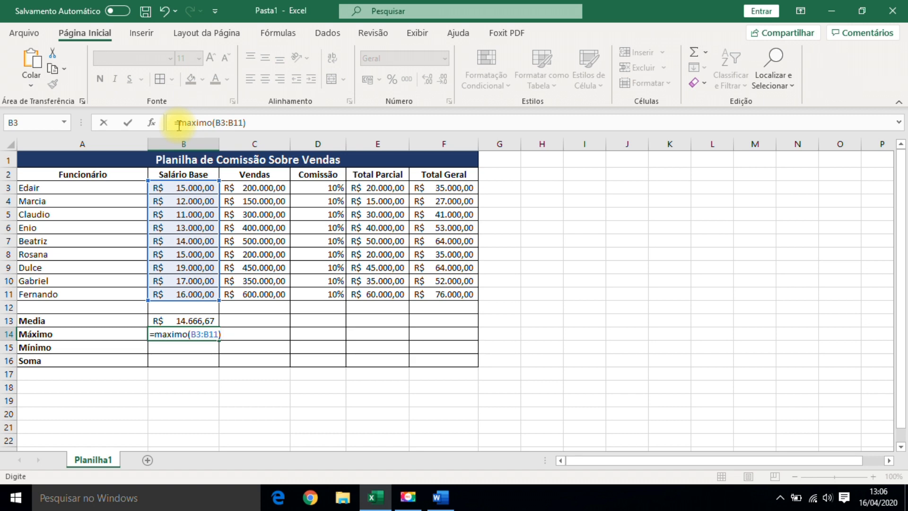
pyautogui.press('Return')
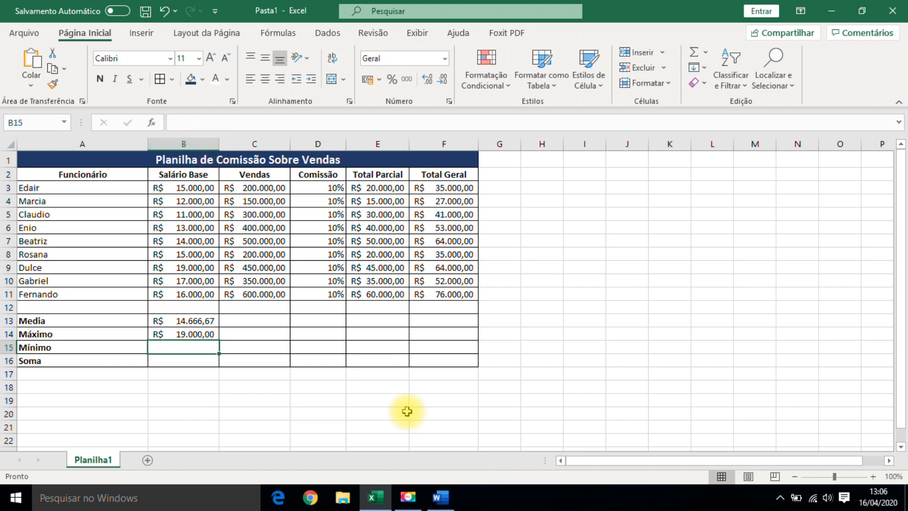
# - Enter =MÍNIMO(B3:B11) in B15 for the lowest Salário Base value and review the formulas in B14 and B15
pyautogui.write('=minimo(')
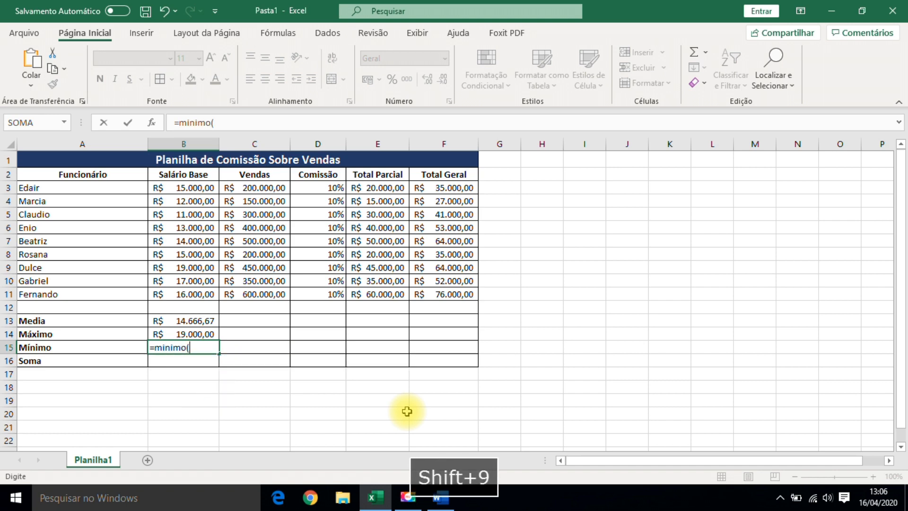
pyautogui.moveTo(191, 189); pyautogui.dragTo(178, 285)
pyautogui.write(')')
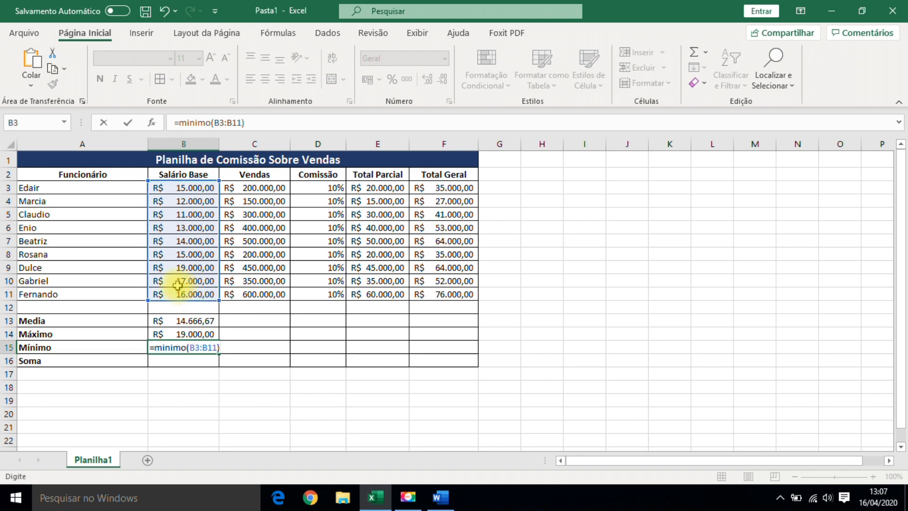
pyautogui.press('Return')
pyautogui.click(185, 348)
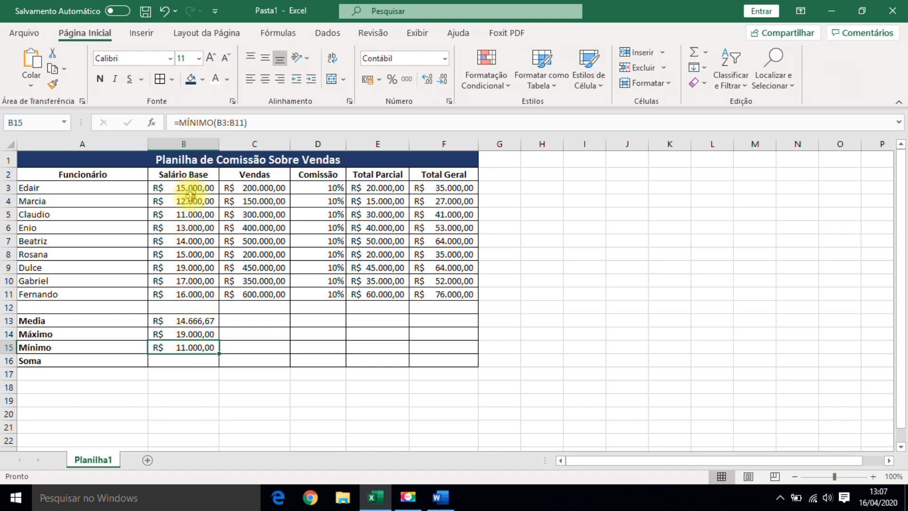
pyautogui.click(189, 335)
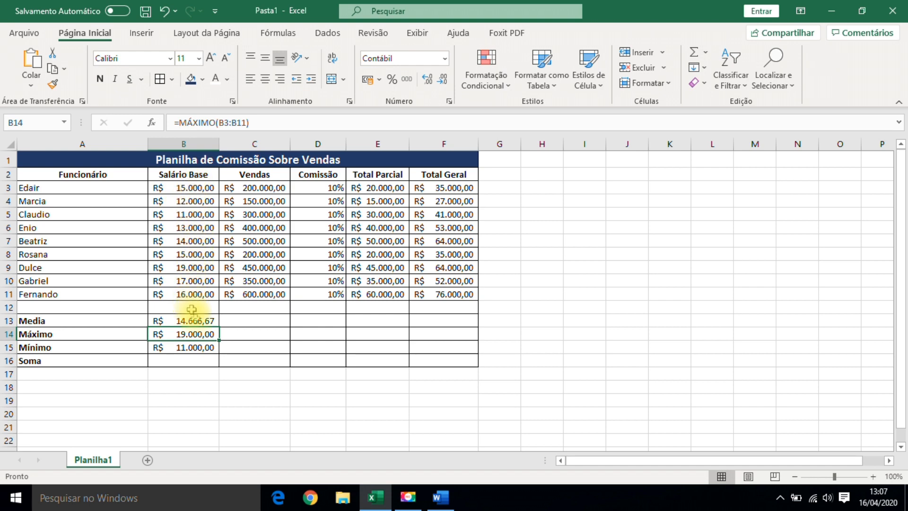
pyautogui.click(199, 347)
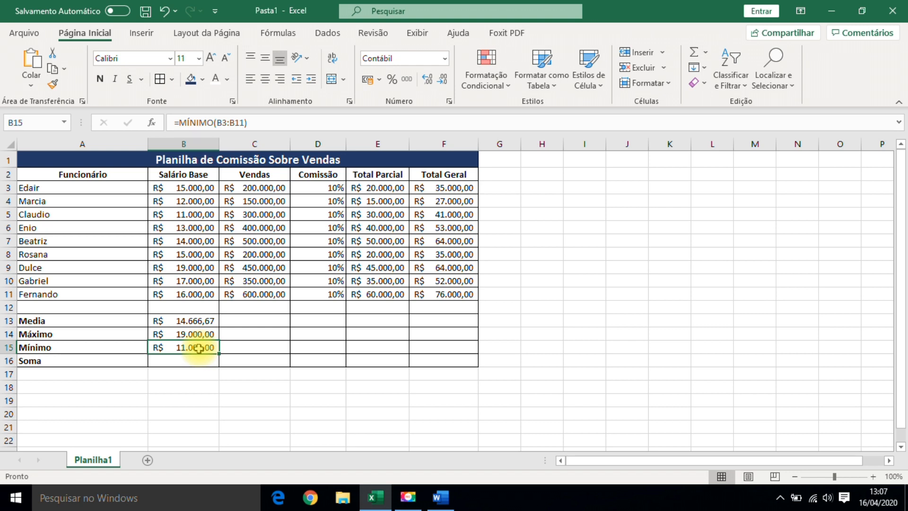
# - Enter =SOMA(B3:B11) in B16 to total the Salário Base column and check the resulting formula
pyautogui.click(189, 362)
pyautogui.write('=')
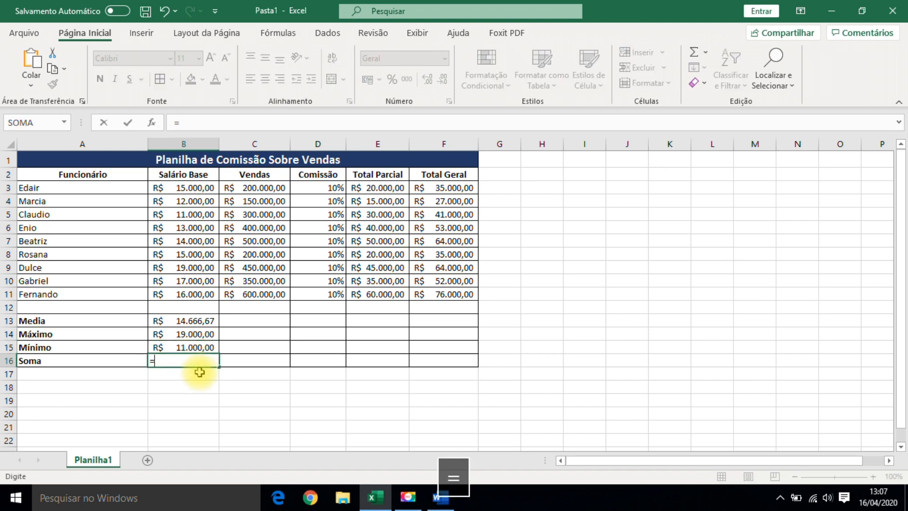
pyautogui.write('Soma(')
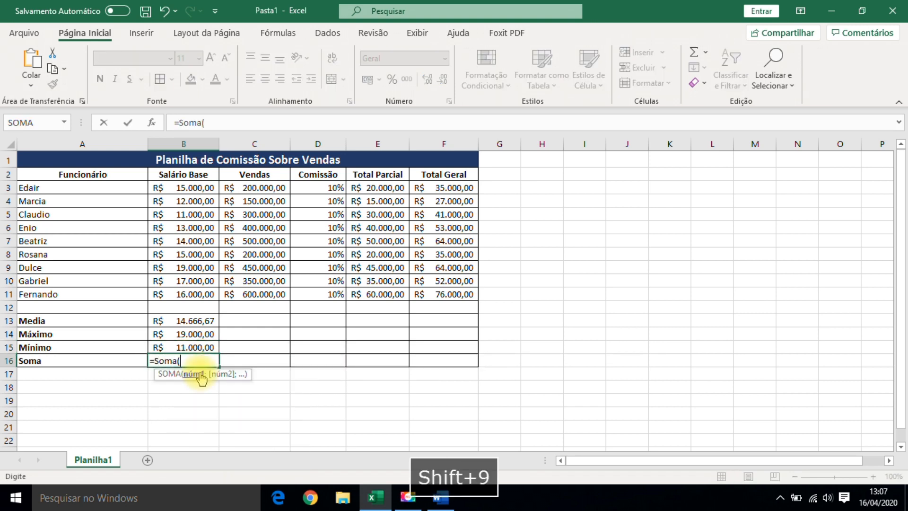
pyautogui.click(190, 187)
pyautogui.moveTo(190, 187); pyautogui.dragTo(186, 296)
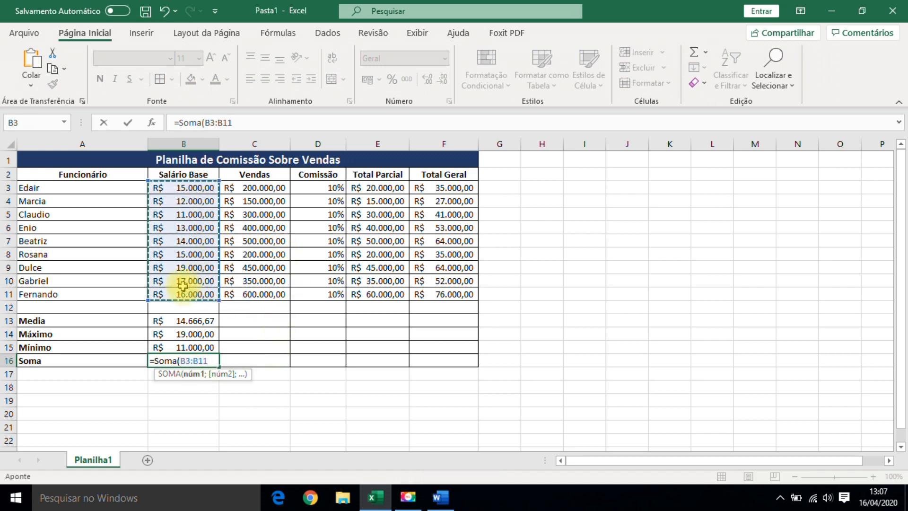
pyautogui.write(')')
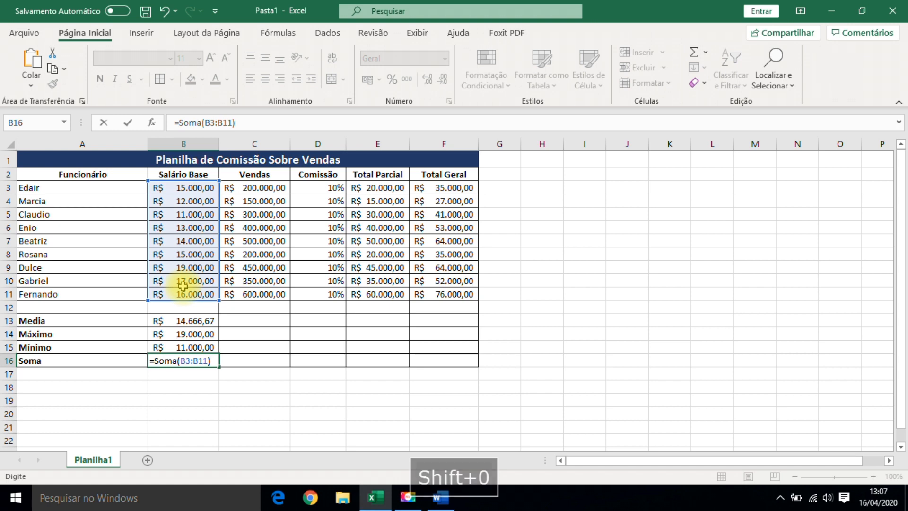
pyautogui.press('Return')
pyautogui.click(191, 362)
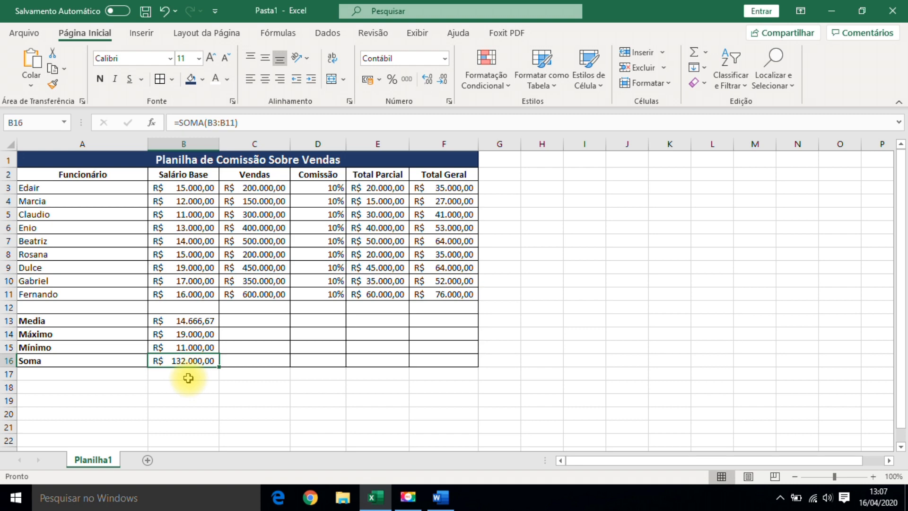
pyautogui.click(209, 382)
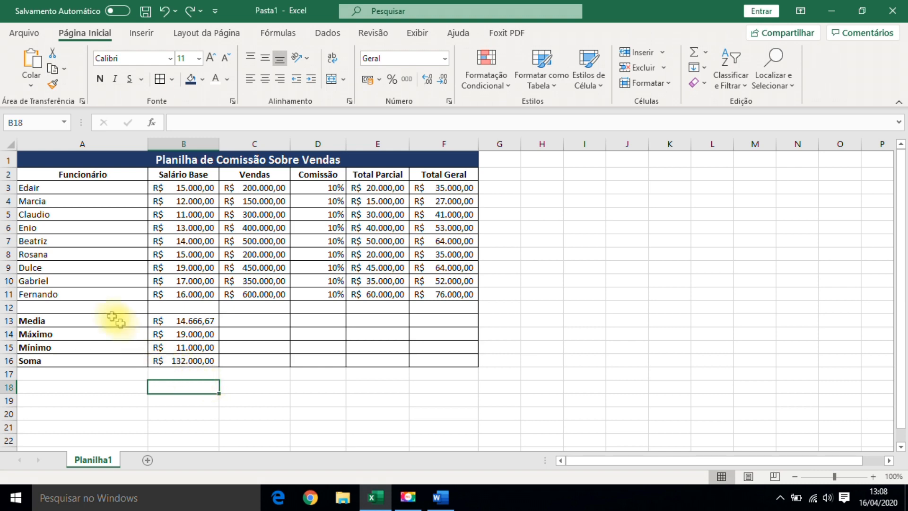
pyautogui.click(61, 188)
pyautogui.moveTo(62, 188); pyautogui.dragTo(55, 217)
pyautogui.click(54, 293)
pyautogui.moveTo(53, 293); pyautogui.dragTo(43, 188)
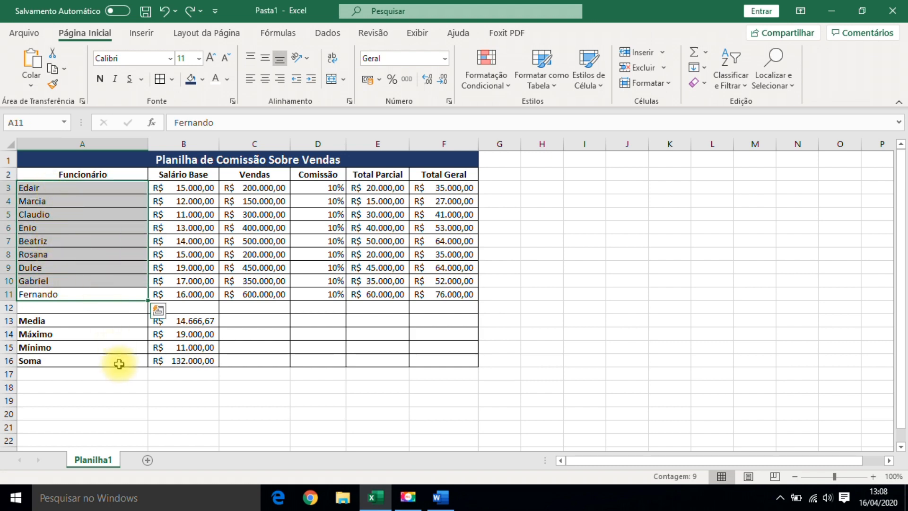
pyautogui.click(278, 434)
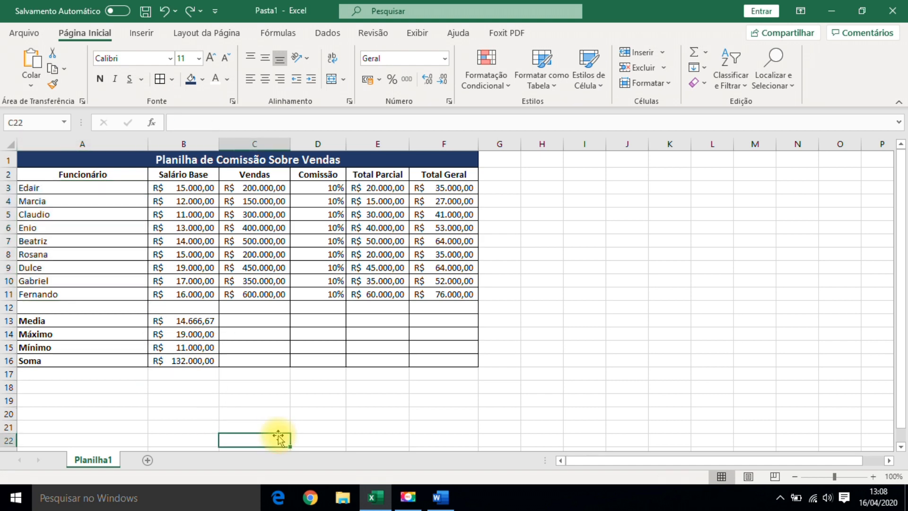
# - Try sorting the employee rows by the Funcionário column from A to Z, and undo the sort
pyautogui.click(77, 174)
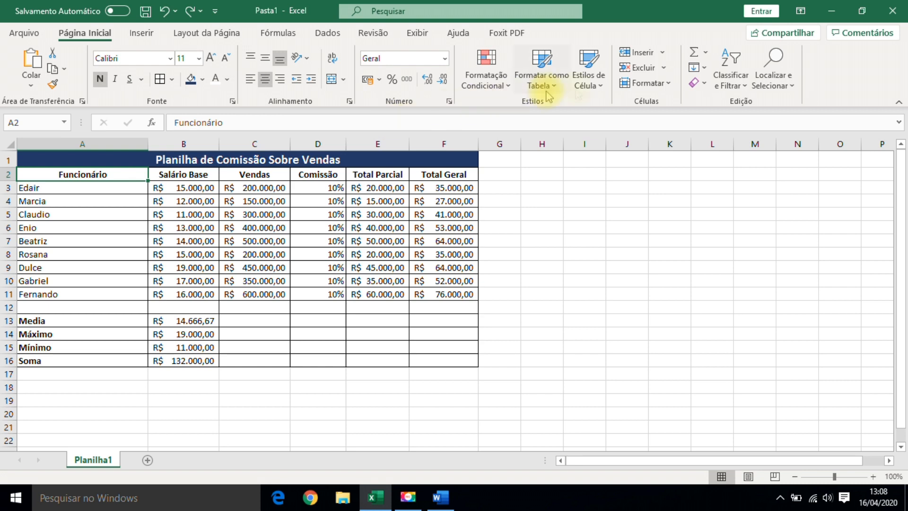
pyautogui.click(744, 87)
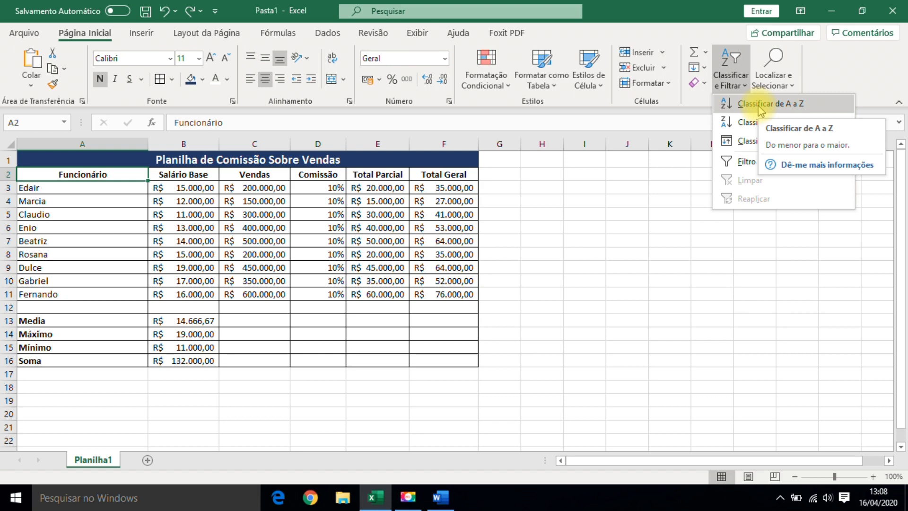
pyautogui.click(758, 105)
pyautogui.press('Down')
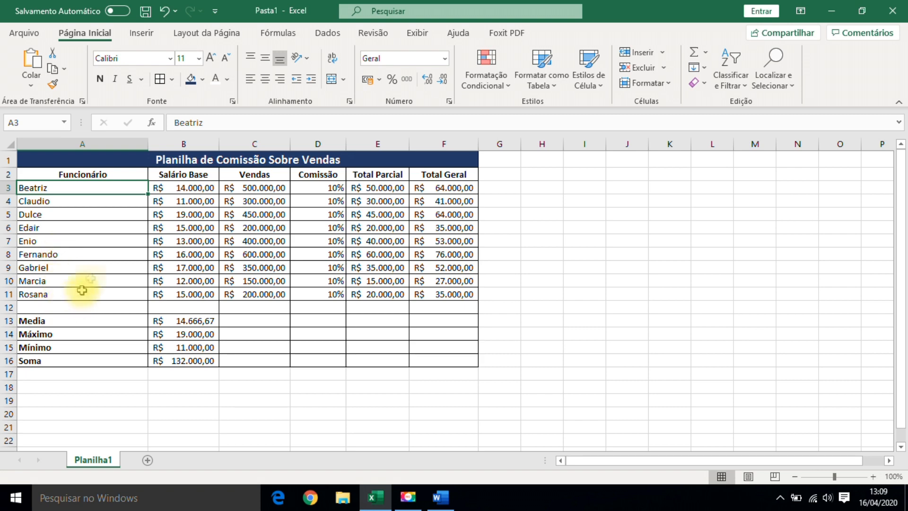
pyautogui.click(164, 14)
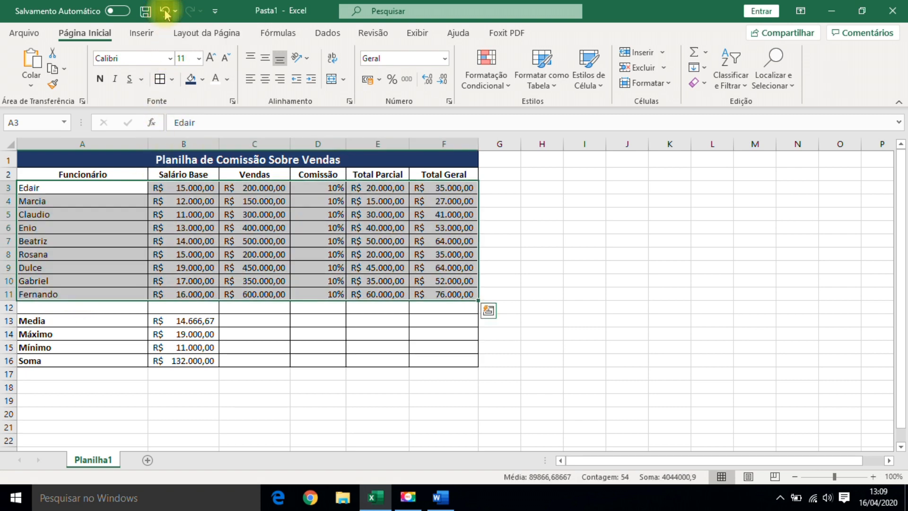
# - Sort the employee rows alphabetically from A to Z by the Funcionário column
pyautogui.click(268, 427)
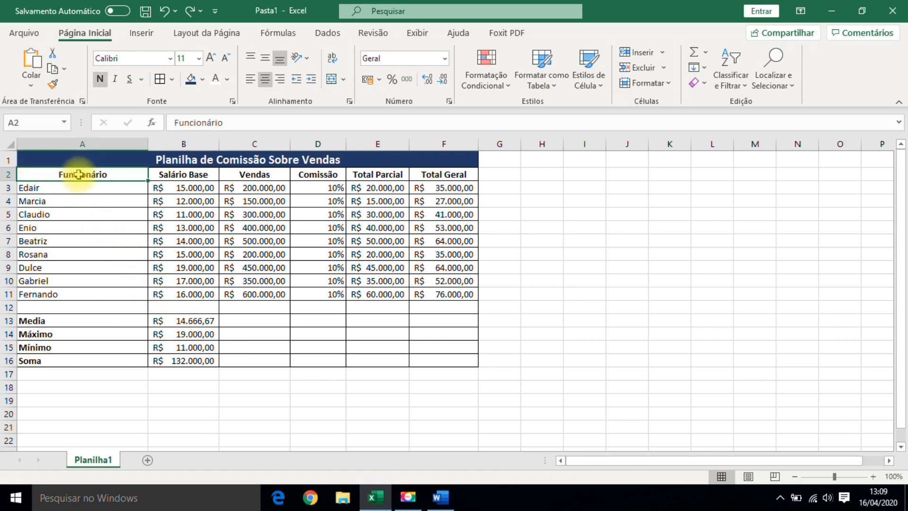
pyautogui.click(746, 88)
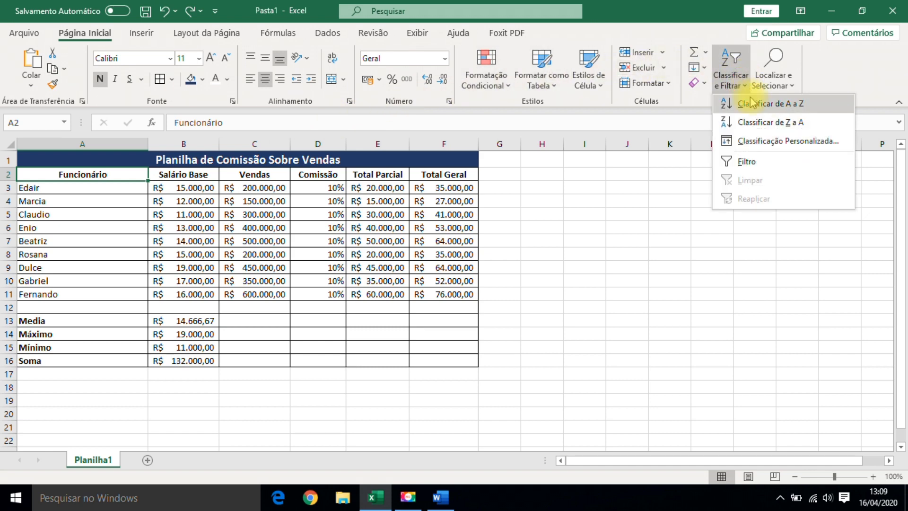
pyautogui.click(748, 104)
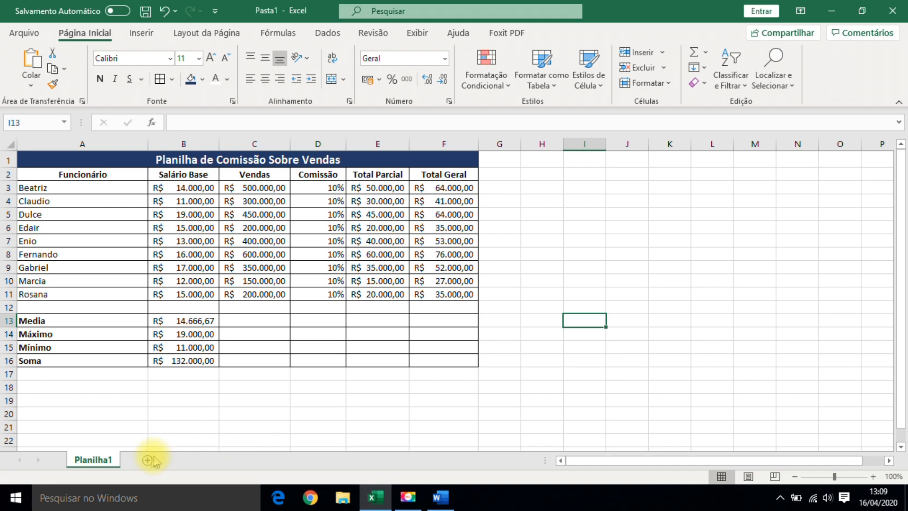
# - Rename the sheet Planilha1 as Comissão
pyautogui.doubleClick(104, 461)
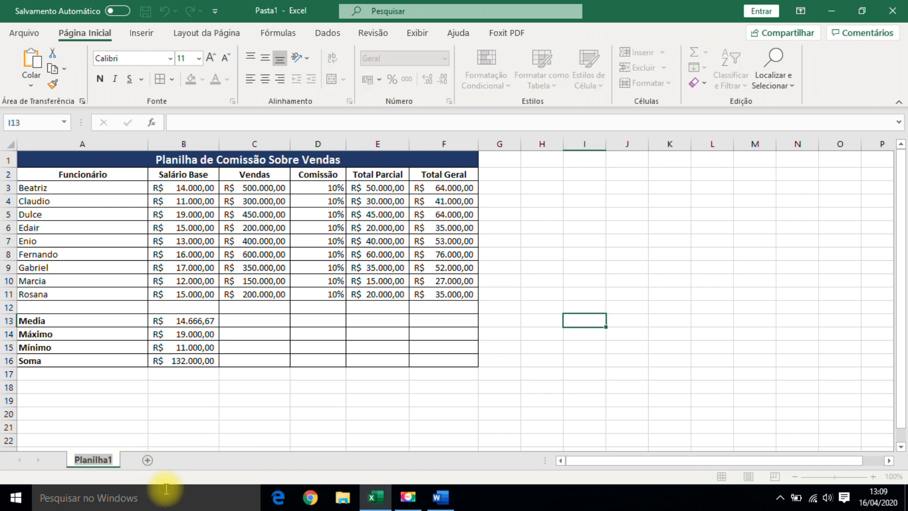
pyautogui.write('Comiss')
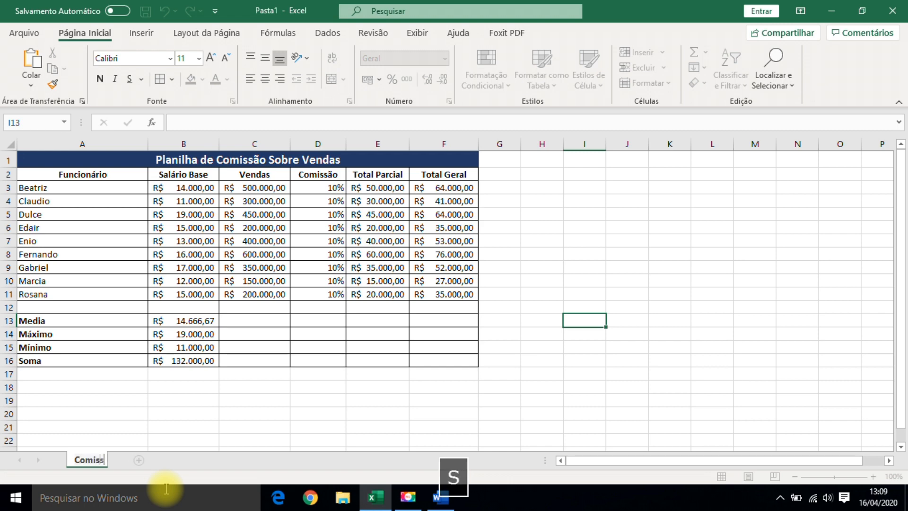
pyautogui.write('ão')
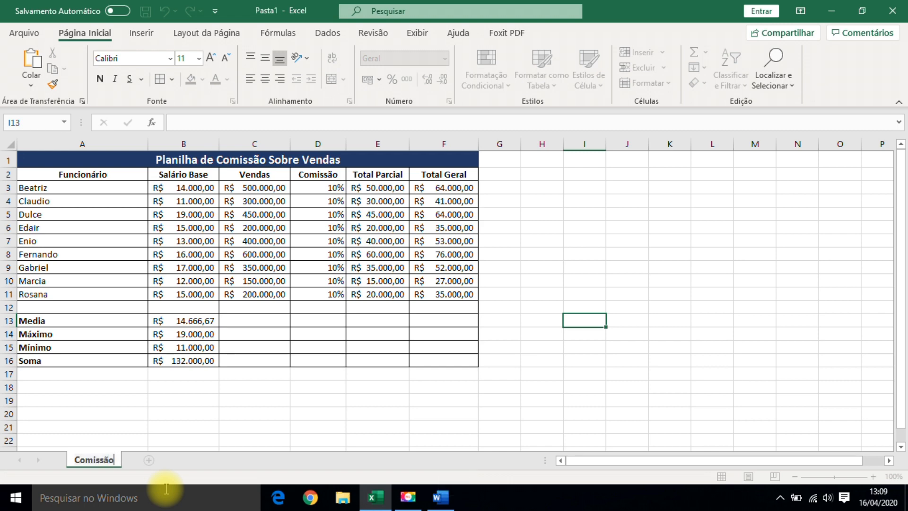
pyautogui.press('Return')
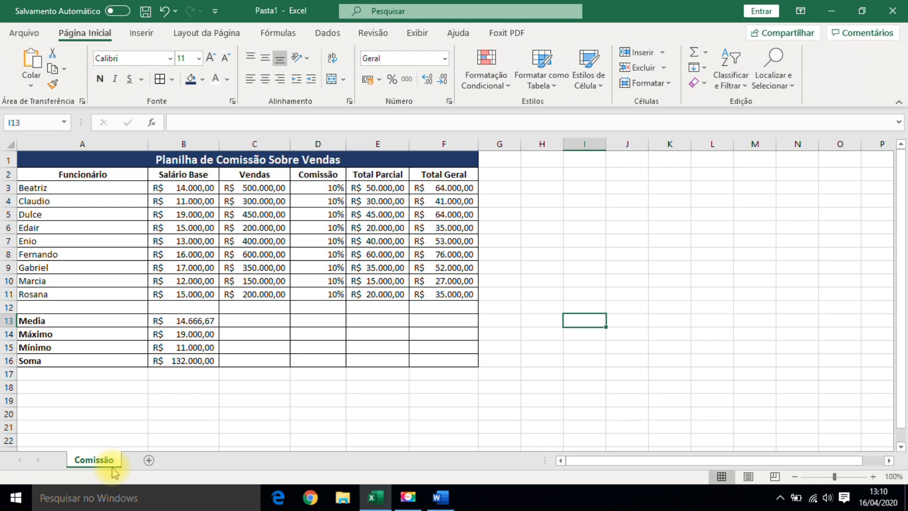
pyautogui.click(212, 426)
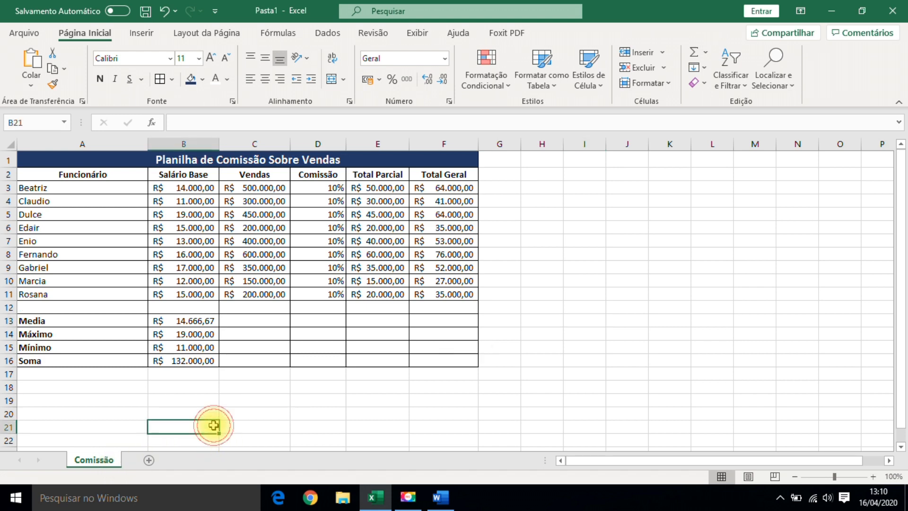
# - Save the workbook in the Documentos folder under the file name Aula4
pyautogui.click(26, 34)
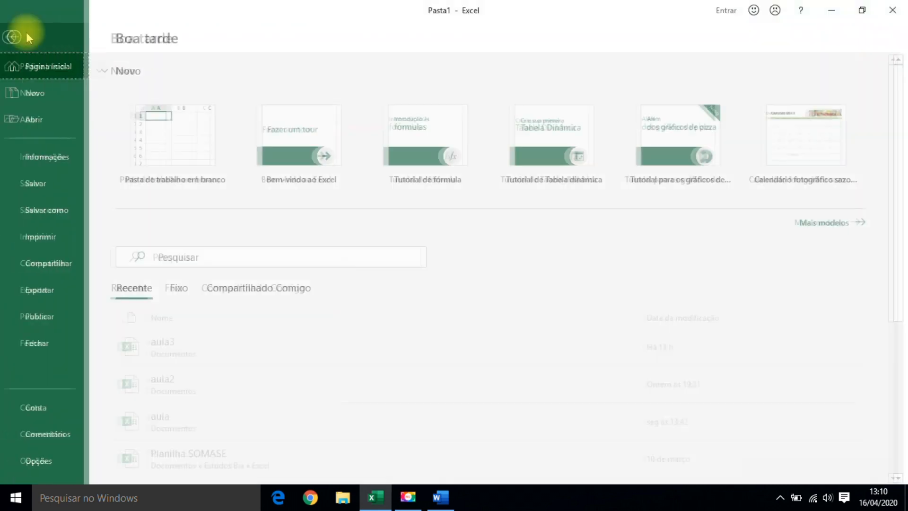
pyautogui.click(43, 184)
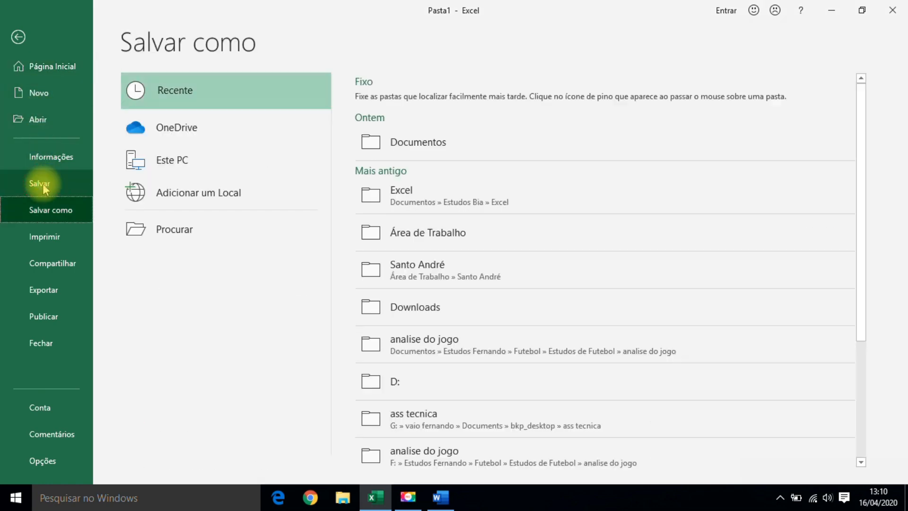
pyautogui.click(176, 236)
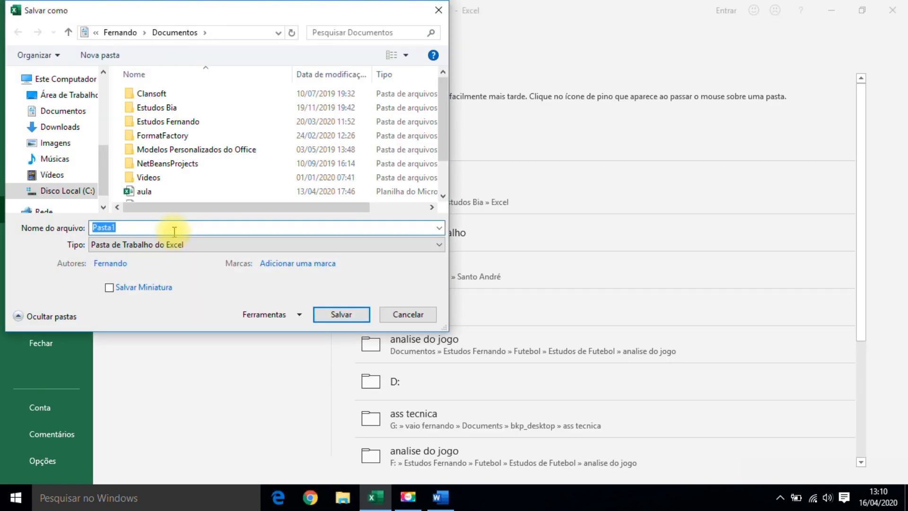
pyautogui.click(119, 227)
pyautogui.doubleClick(127, 226)
pyautogui.write('Aula4')
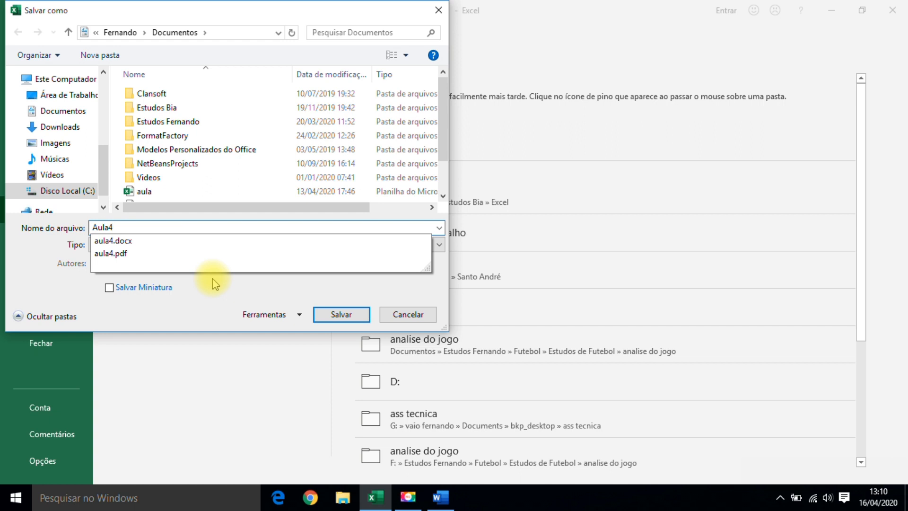
pyautogui.click(47, 113)
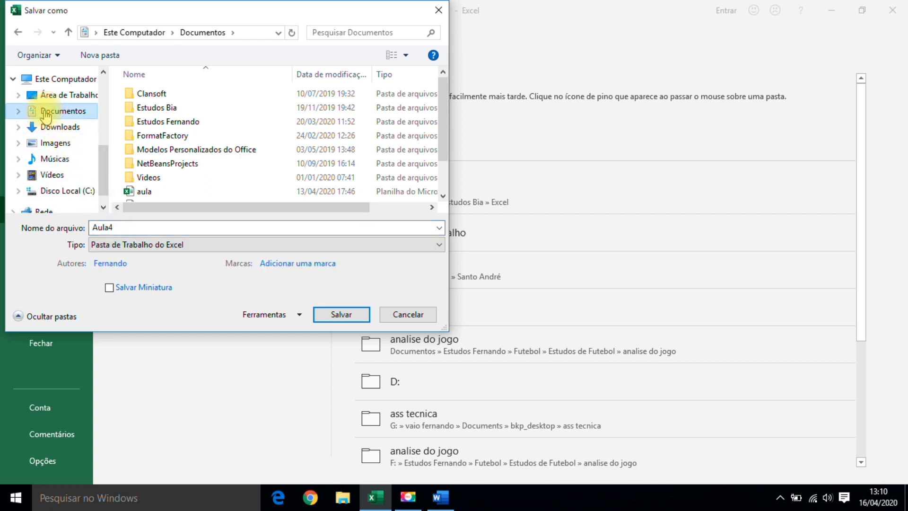
pyautogui.click(349, 314)
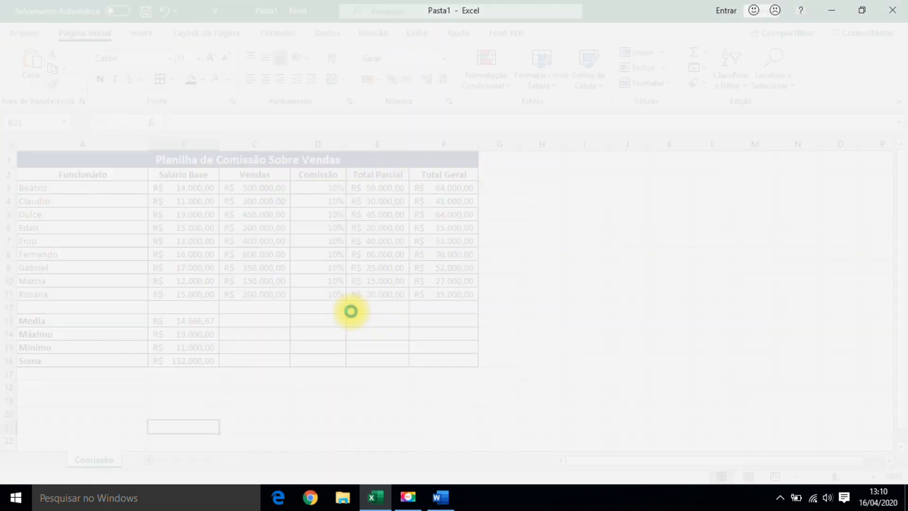